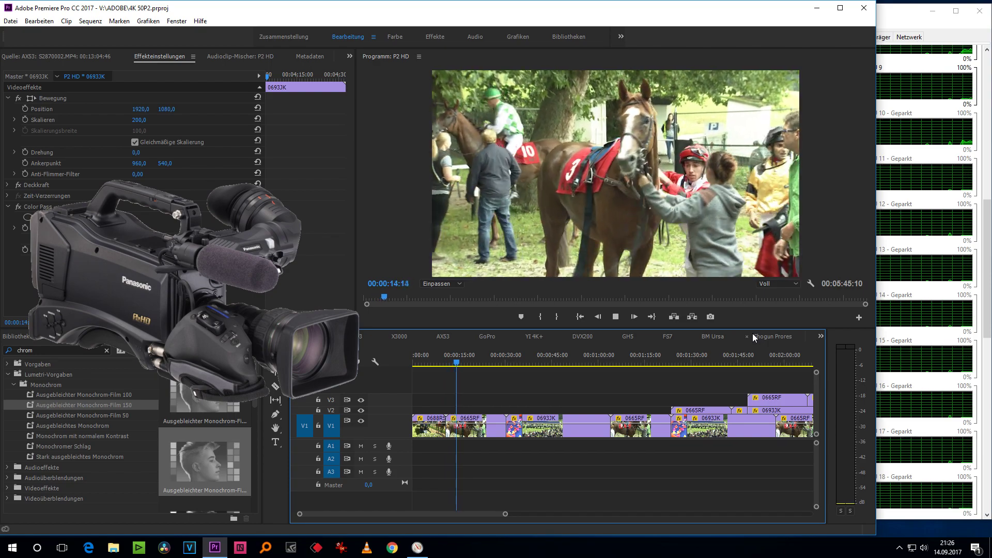
Bring Resource Monitor's CPU graphs in front while the P2 HD sequence plays
left_click(988, 276)
Review the per-core CPU graphs, then stop P2 HD playback just after 1:51
left_click_drag(988, 276, 988, 292)
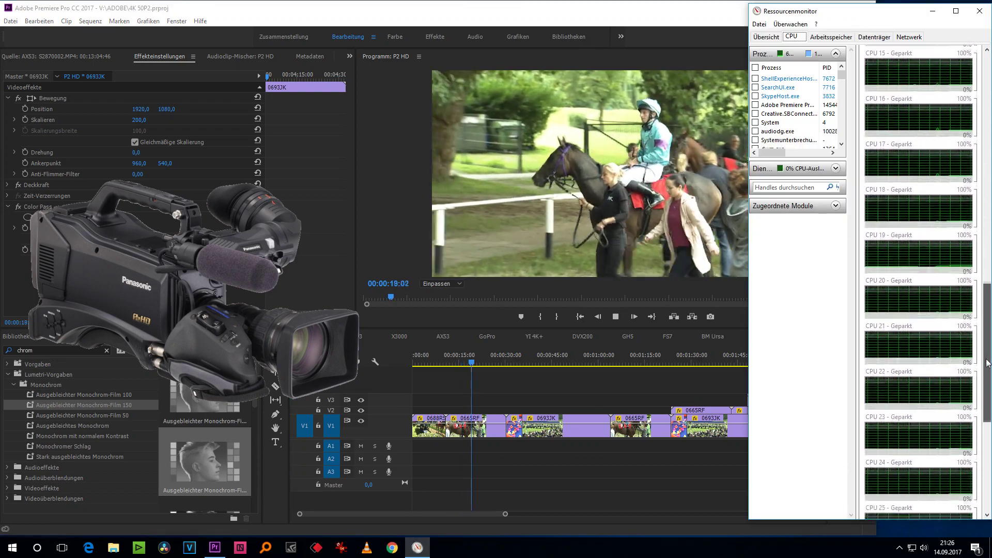
mouse_move(988, 292)
left_mouse_down()
mouse_move(988, 135)
mouse_move(989, 218)
left_mouse_up()
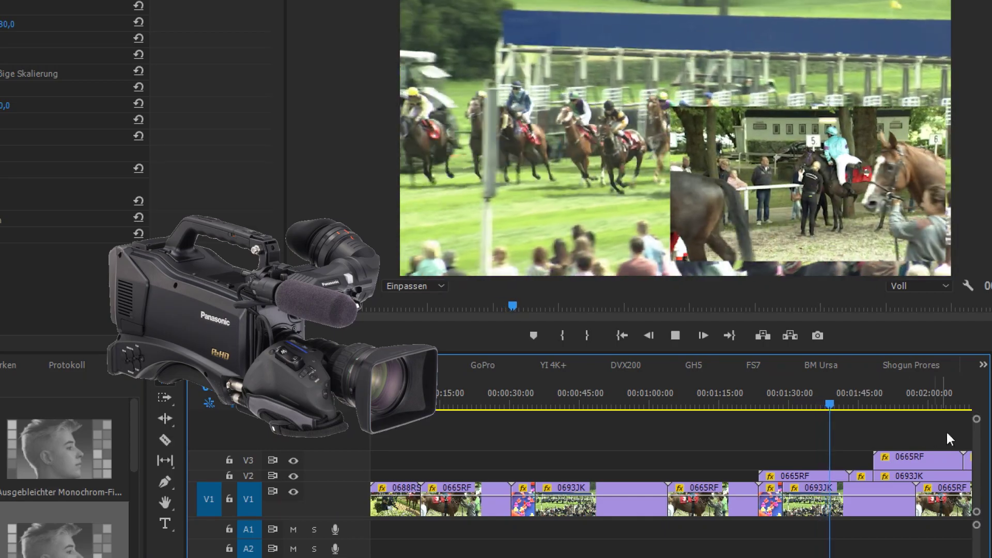
left_click(900, 404)
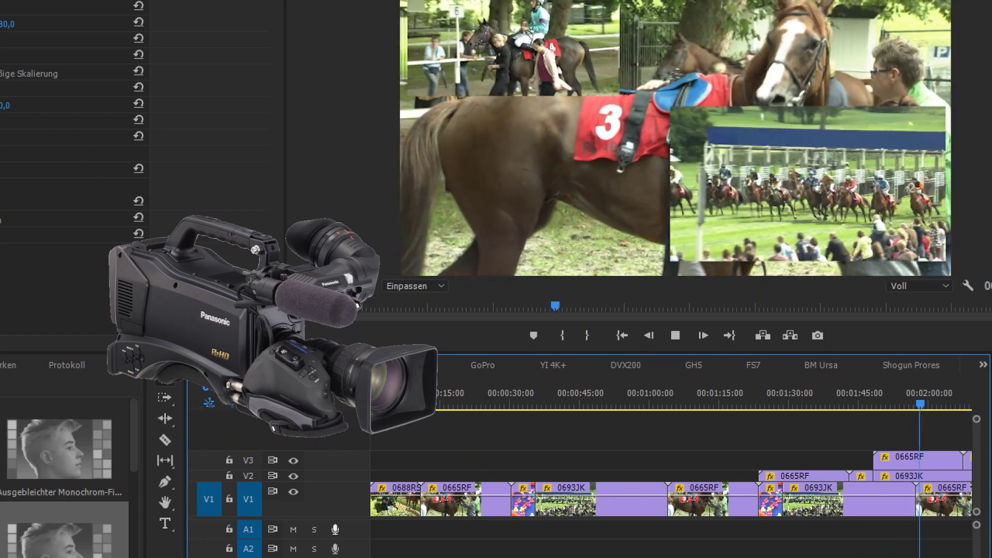
key("space")
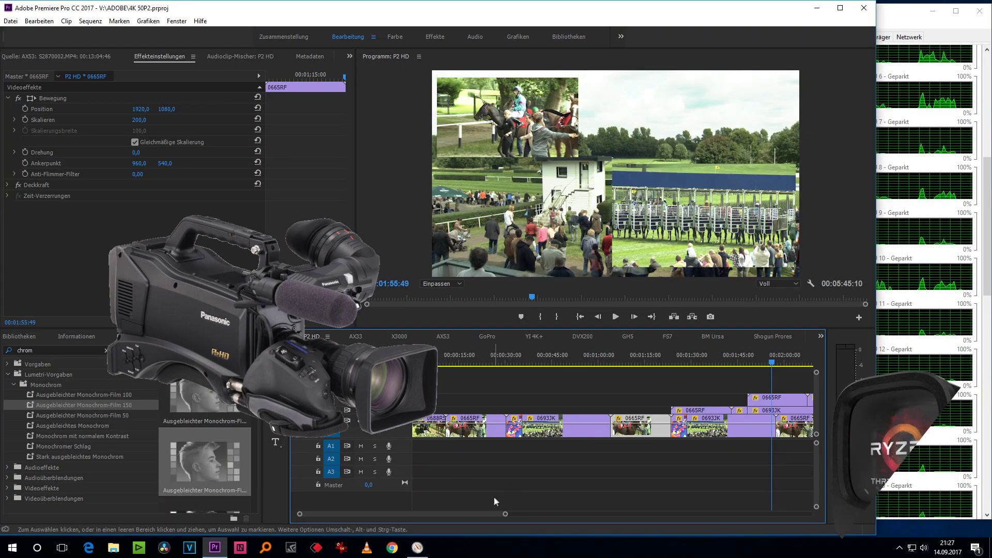
Play the P2 HD sequence from 04:00:27 and select the 0693JK clip
scroll(485, 517, "down", 10)
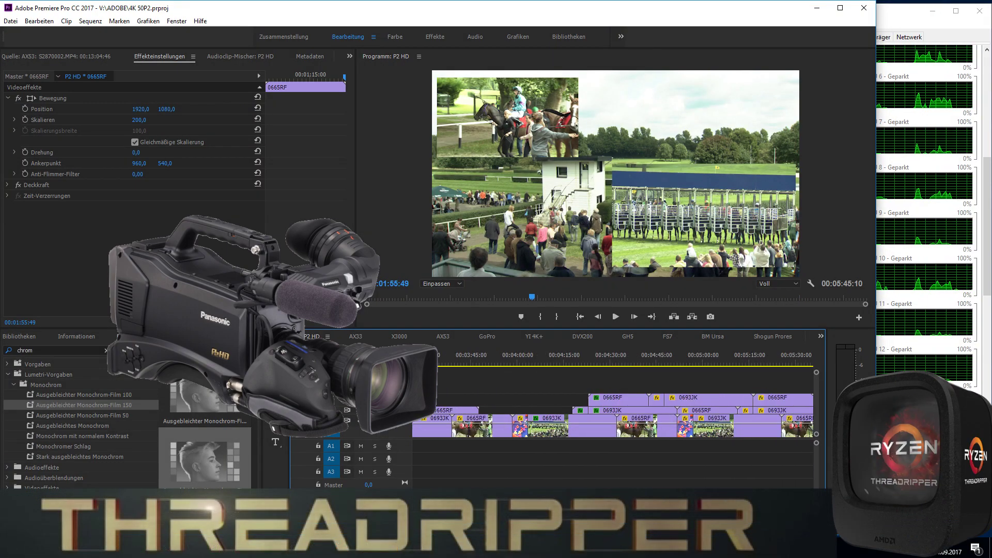
scroll(615, 395, "up", 5)
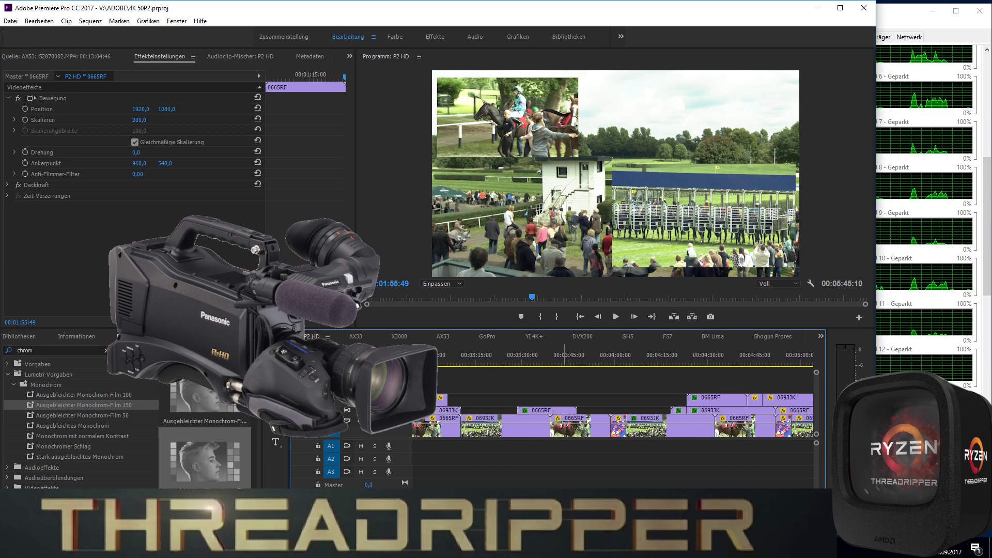
left_click(617, 362)
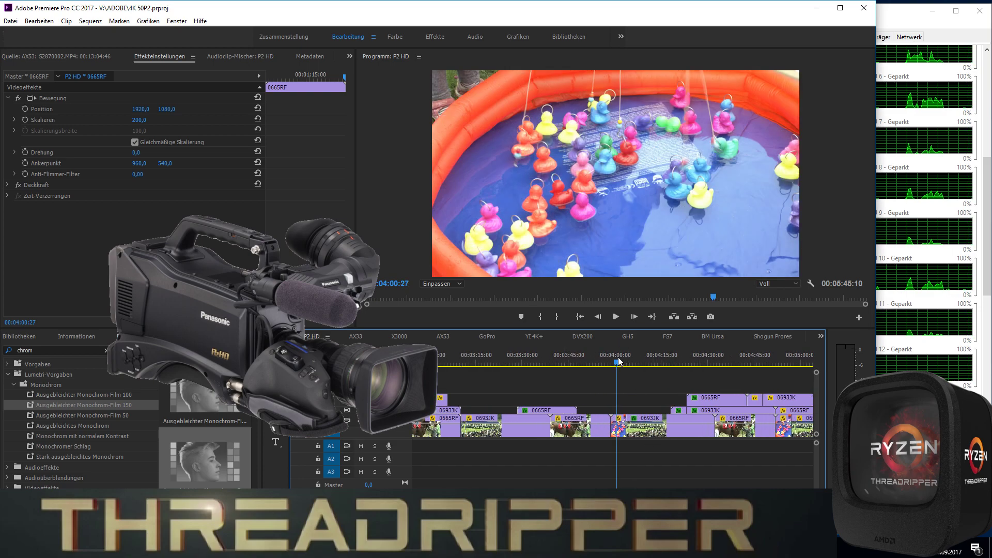
key("space")
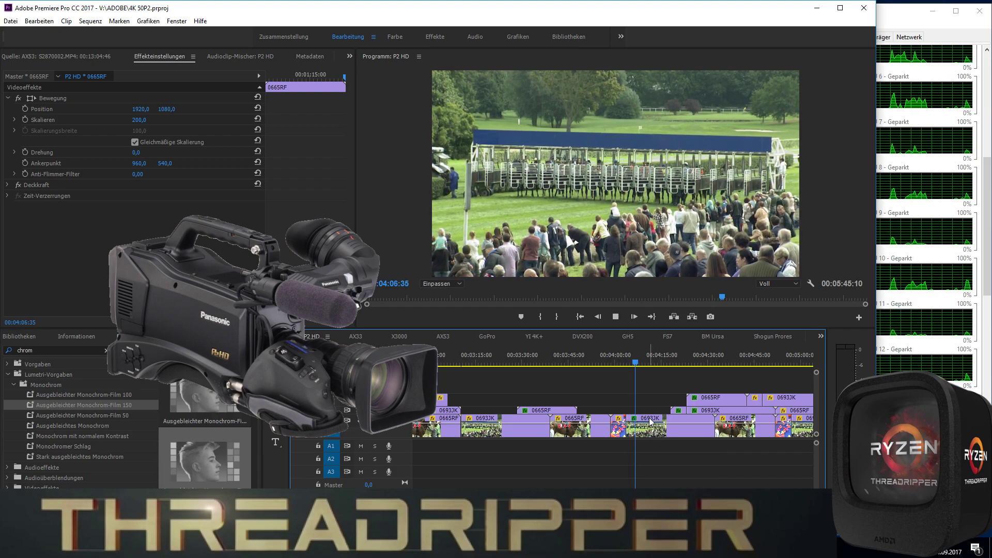
left_click(650, 421)
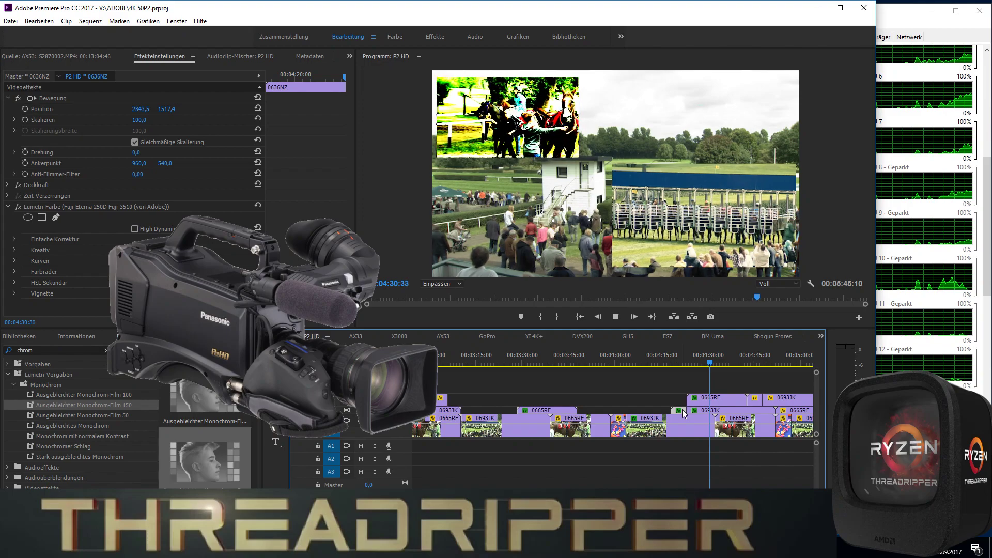
Stop playback at 04:31:42 and scroll through Resource Monitor's per-core CPU graphs
key("space")
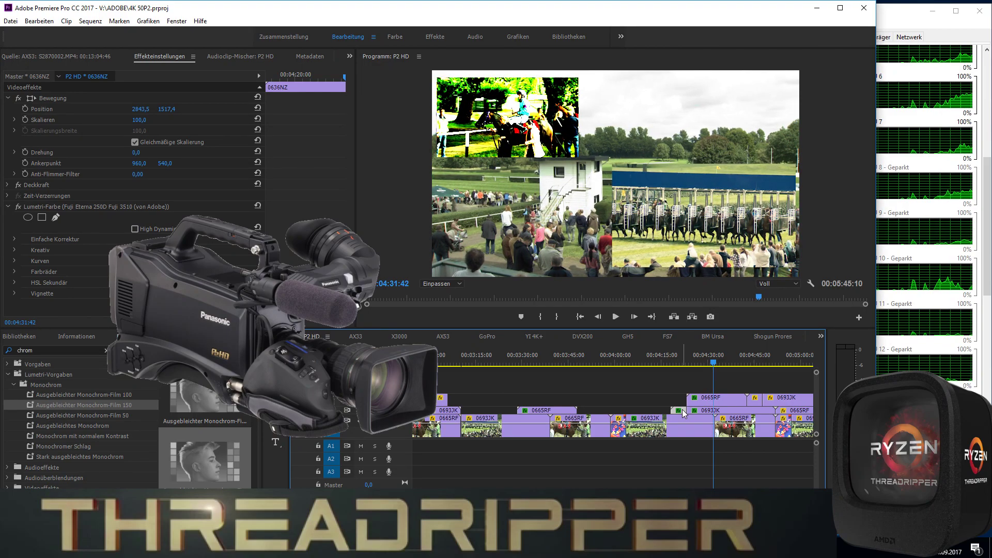
left_click(989, 235)
scroll(989, 236, "down", 3)
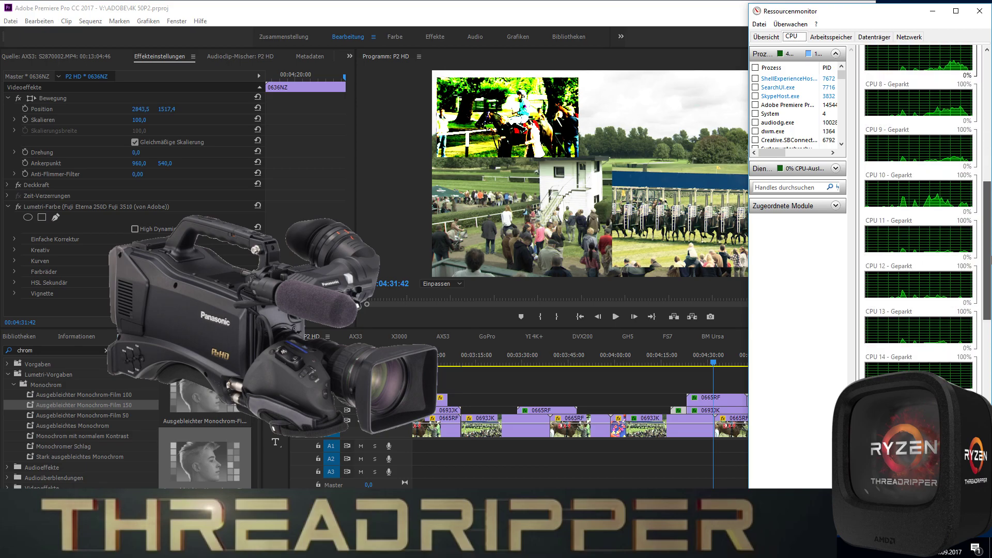
scroll(920, 217, "up", 3)
scroll(920, 217, "down", 1)
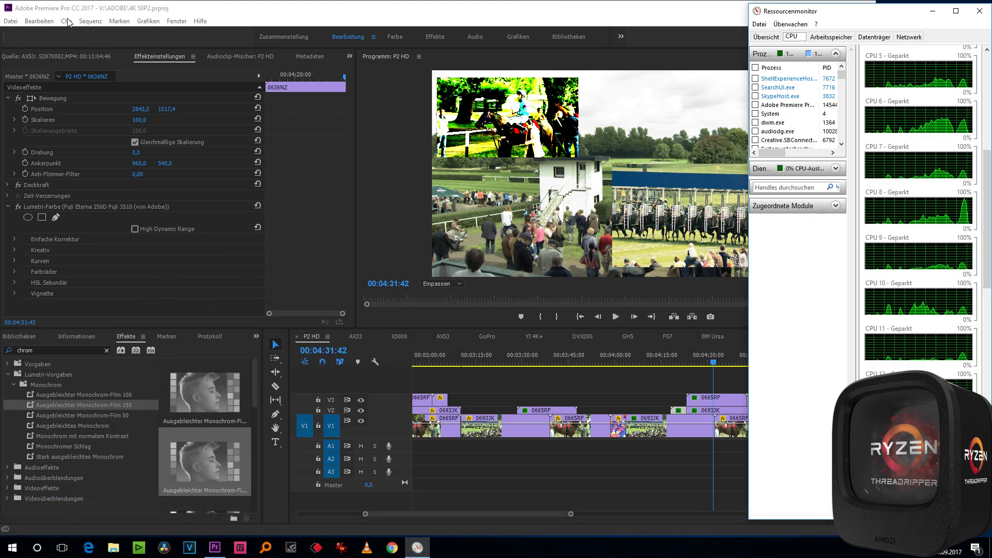
left_click(90, 21)
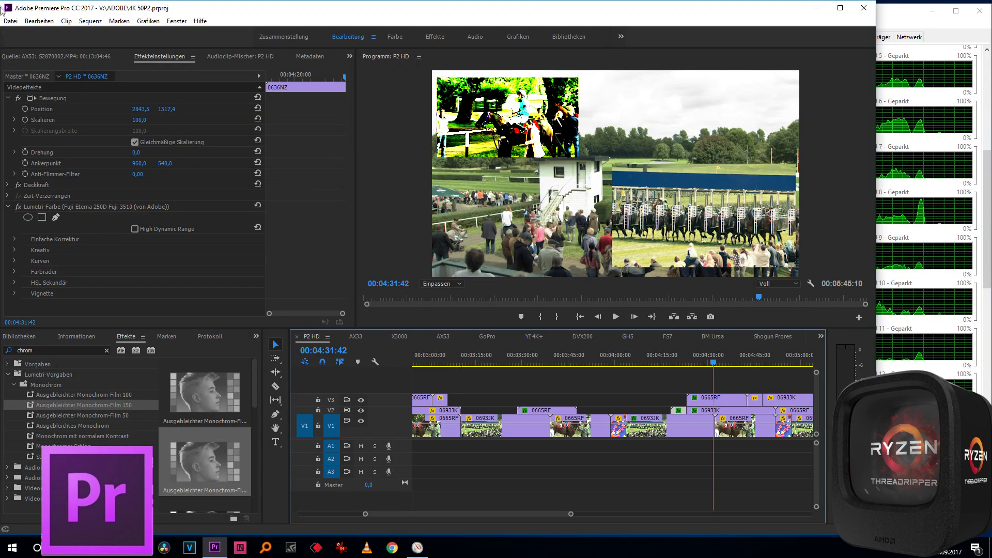
left_click(10, 21)
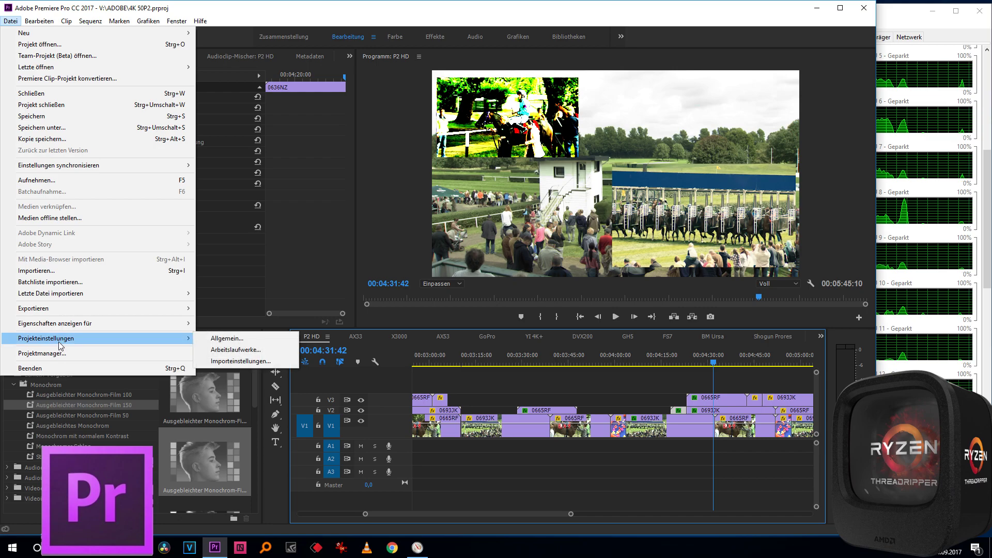
Confirm the general Project Settings renderer is Mercury Playback Engine GPU Acceleration (CUDA)
left_click(235, 339)
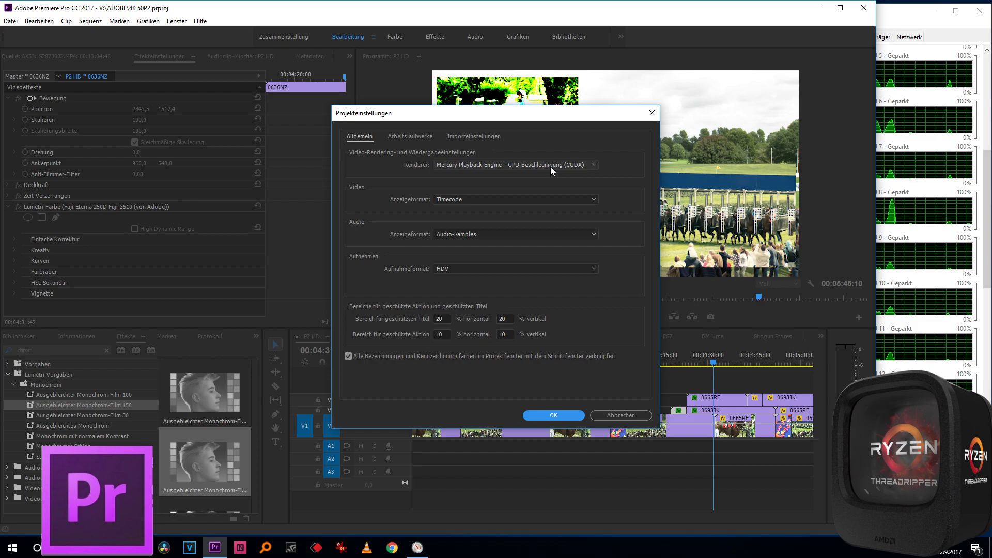
left_click(553, 415)
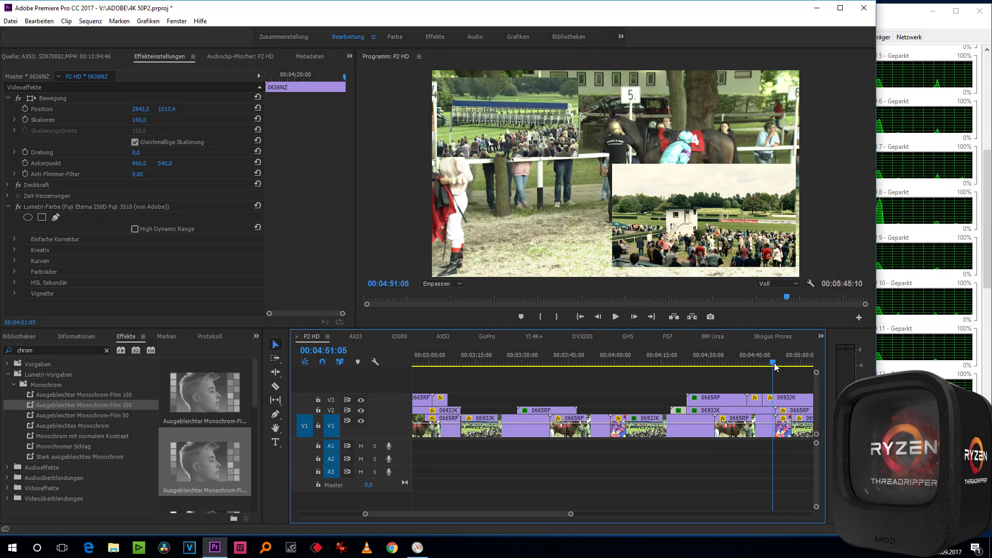
Replay the P2 HD sequence from 04:15:36, then switch to the AX53 sequence
left_click_drag(743, 362, 664, 363)
key("space")
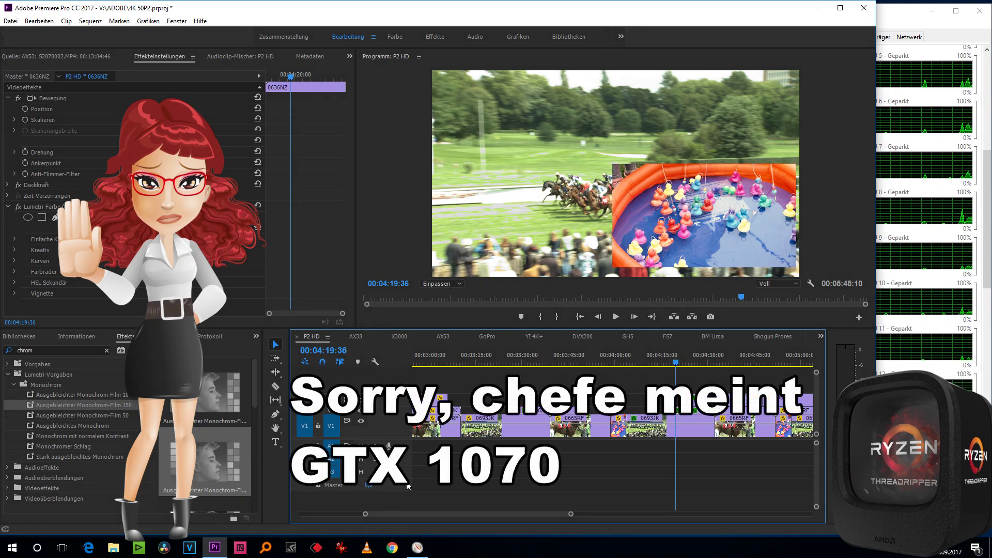
left_click_drag(453, 513, 479, 524)
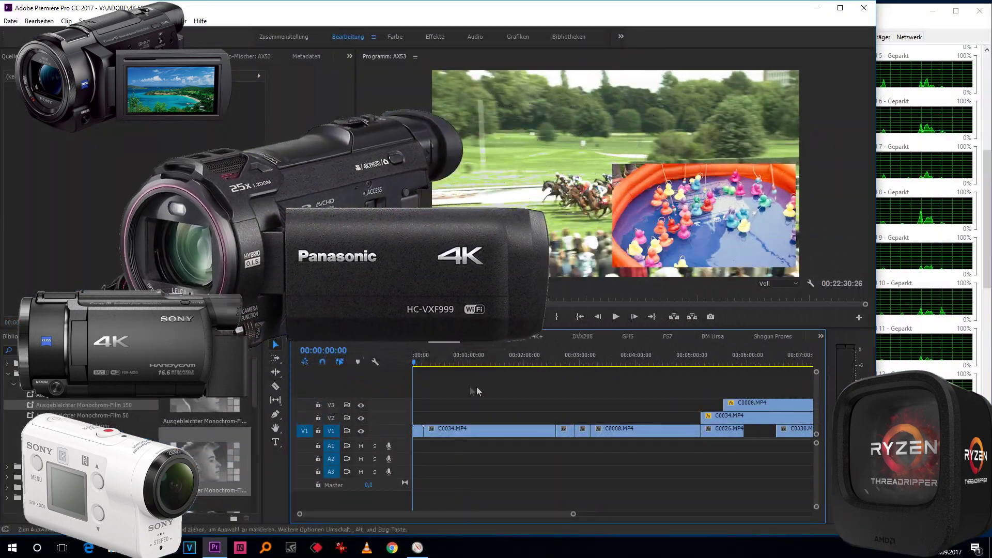
Play the AX53 sequence from 00:00:48:14, then from 00:05:06:28 where clips stack
left_click(458, 362)
key("space")
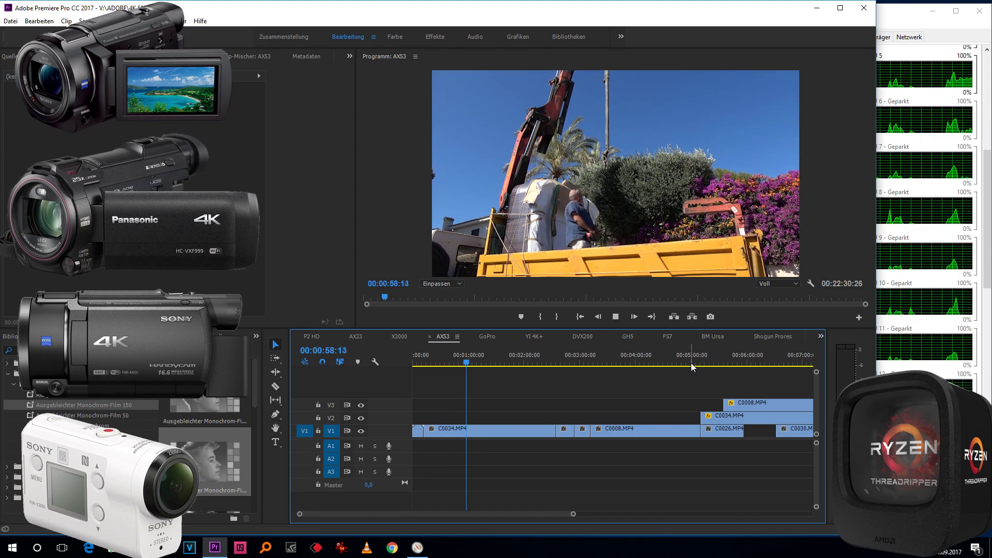
left_click(695, 364)
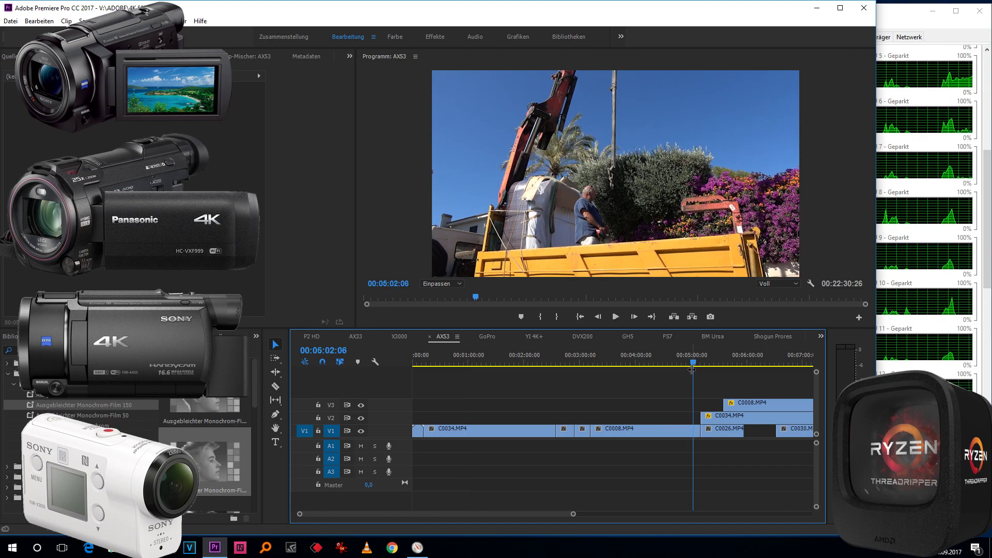
left_click_drag(698, 366, 701, 365)
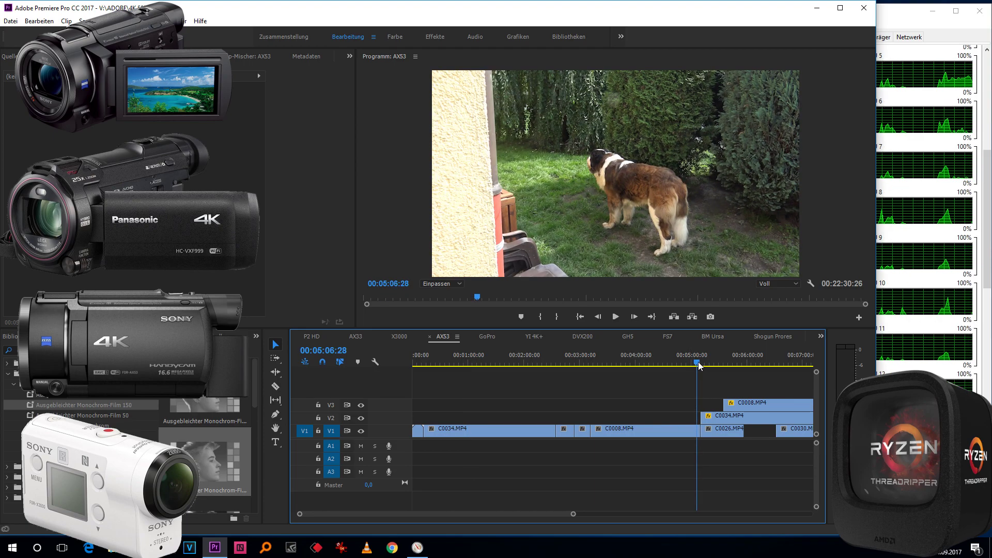
key("space")
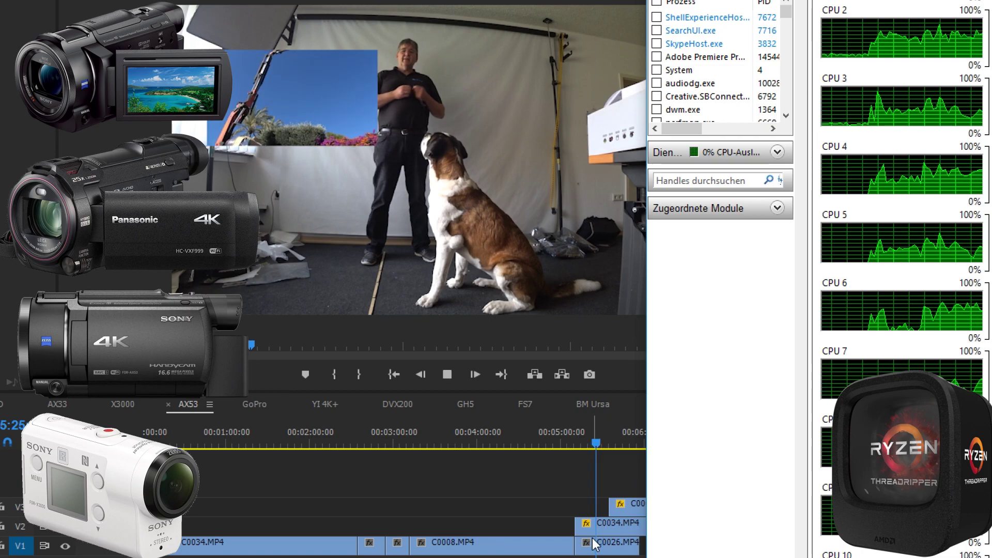
left_click(627, 442)
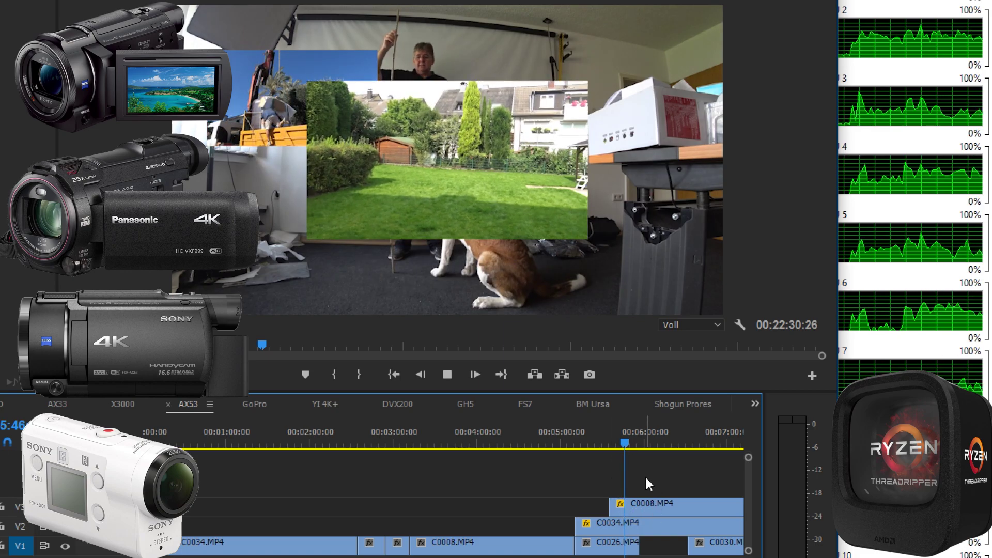
Stop AX53 playback at 5:36, scrub to 12:18, select C0034.MP4, then jump to 12:50
left_click(611, 442)
key("space")
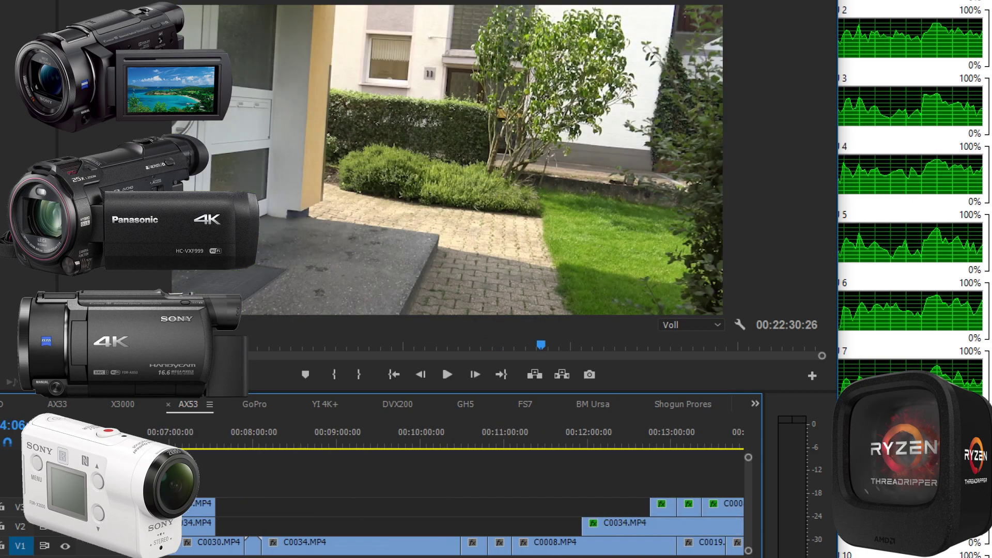
left_click_drag(621, 445, 482, 511)
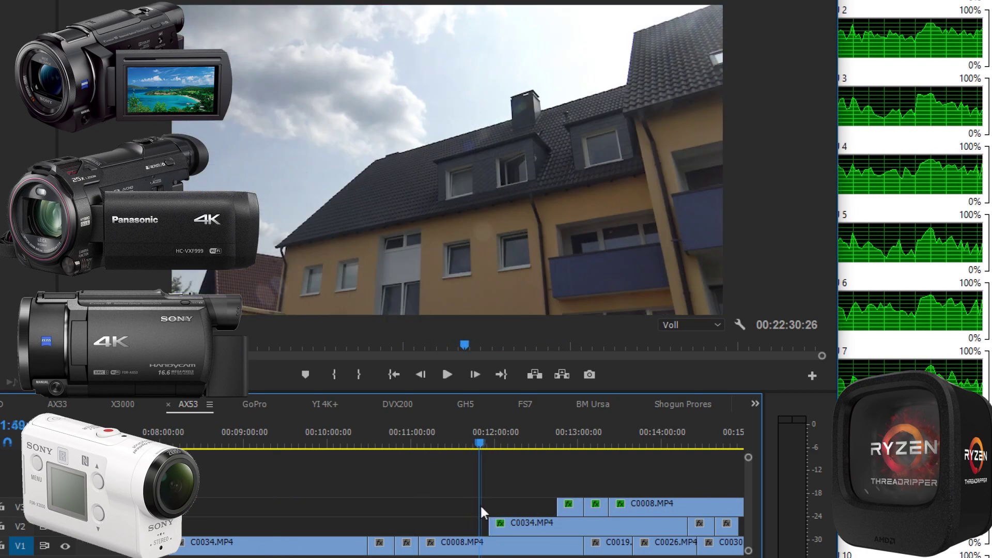
left_click_drag(482, 511, 518, 517)
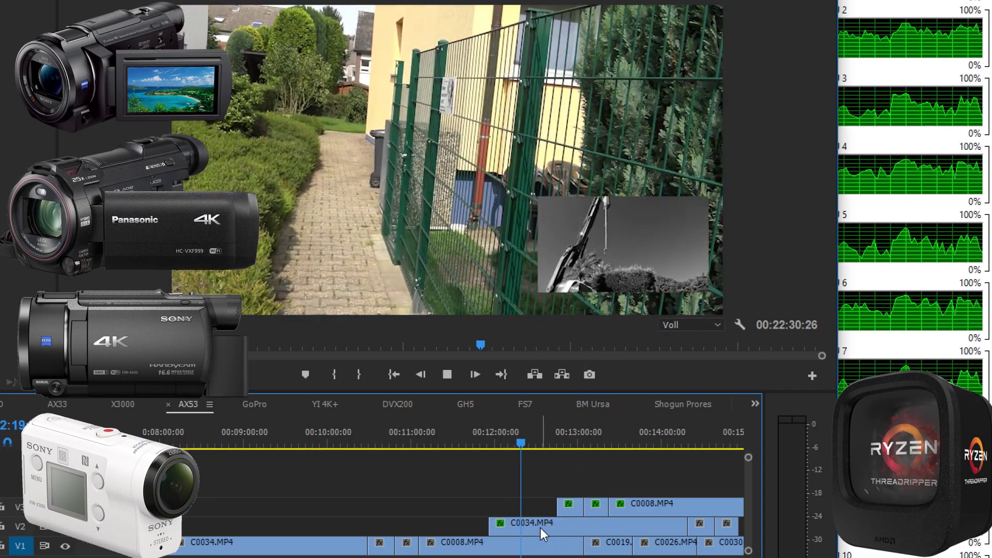
left_click(541, 528)
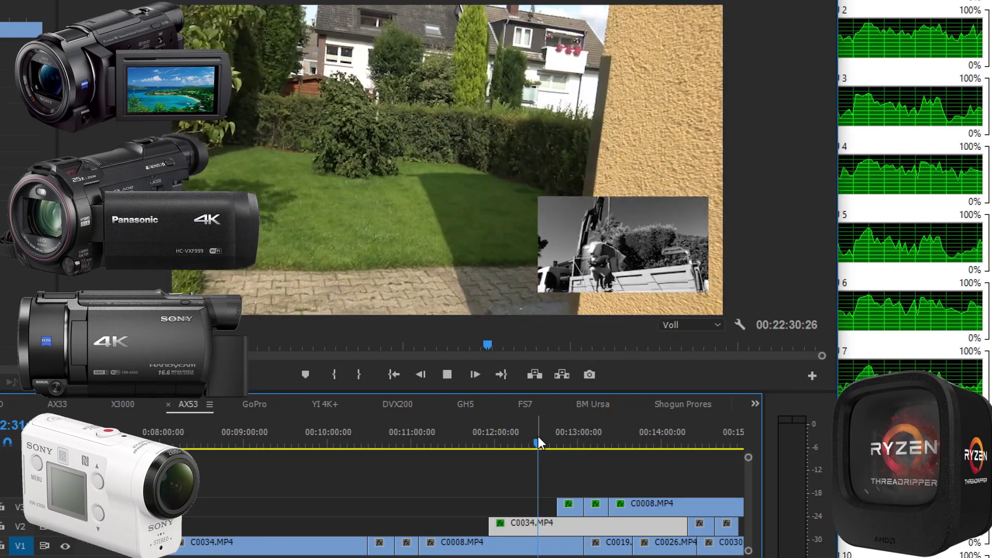
left_click(568, 443)
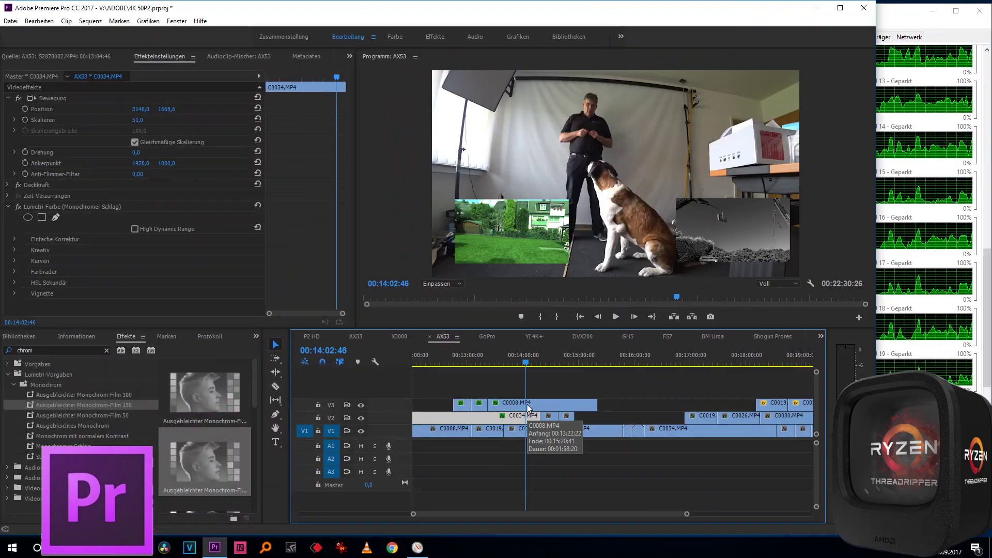
left_click(481, 412)
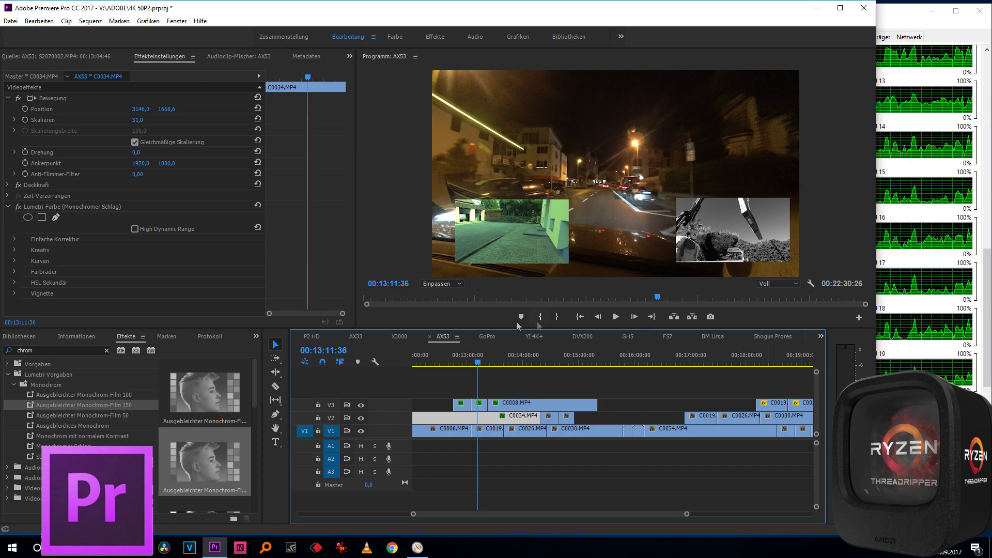
left_click(483, 337)
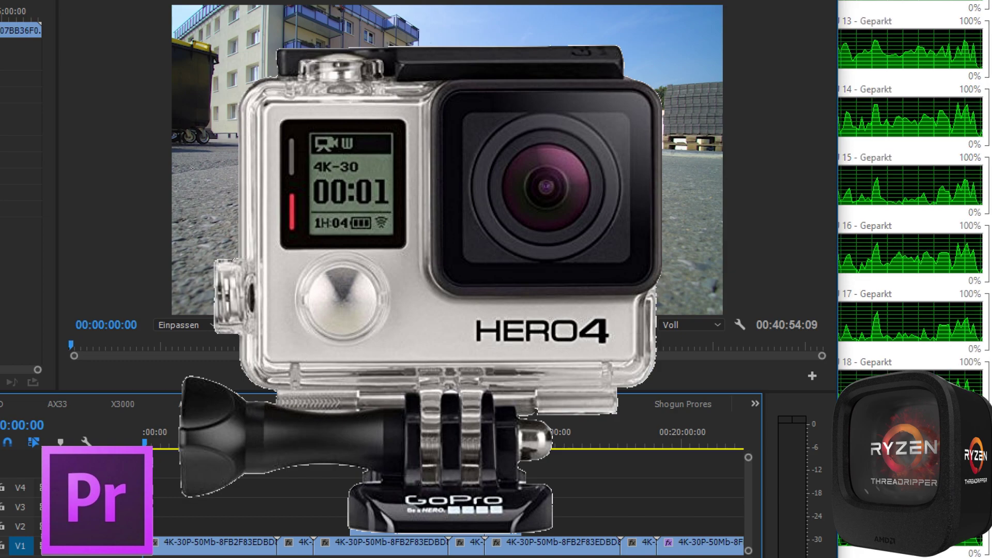
Play the GoPro sequence from about 6:48 and several later ruler points
left_click(325, 443)
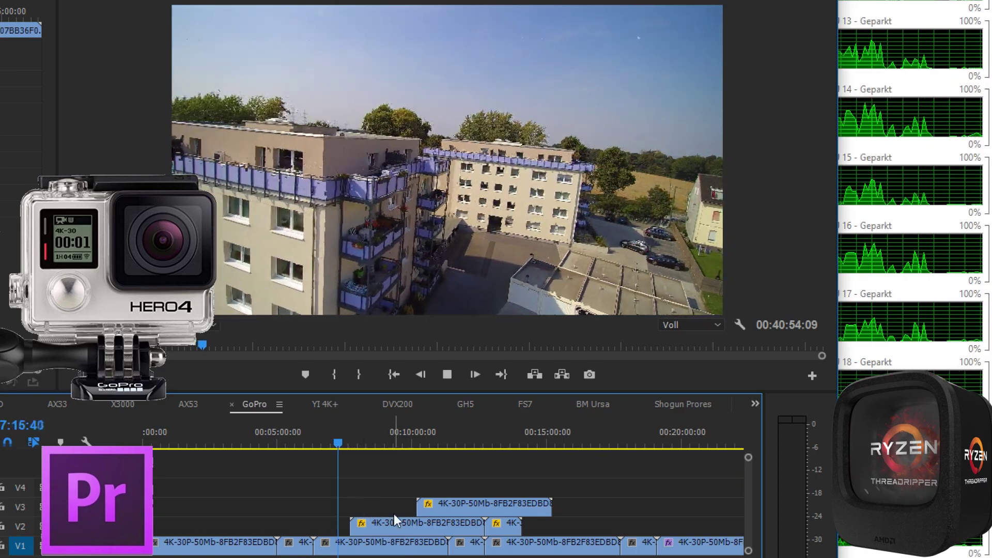
key("space")
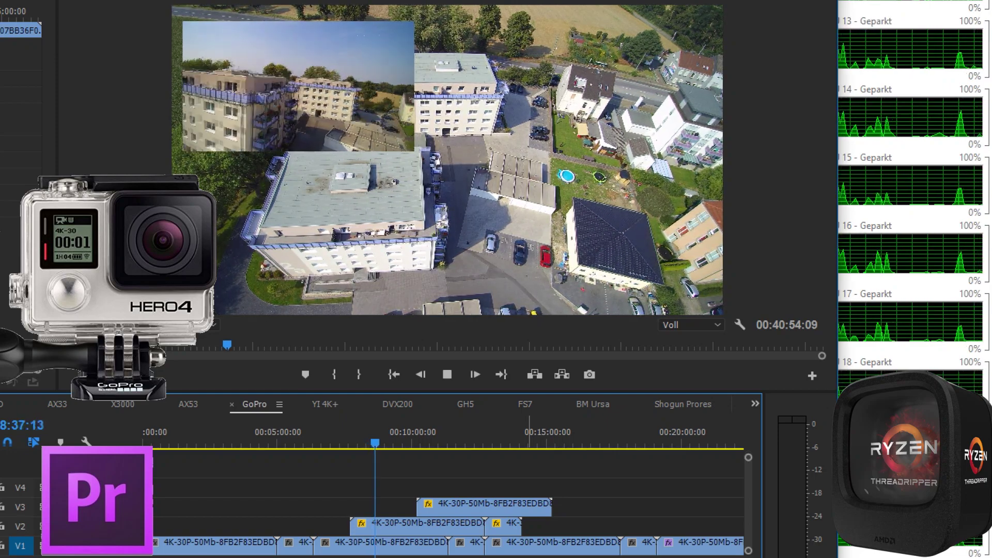
left_click(406, 444)
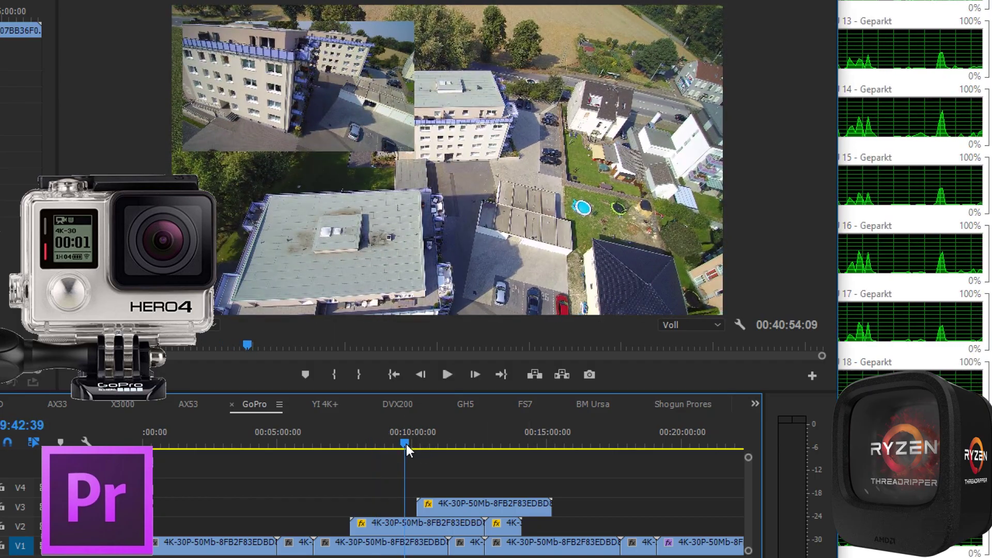
left_click(430, 442)
key("space")
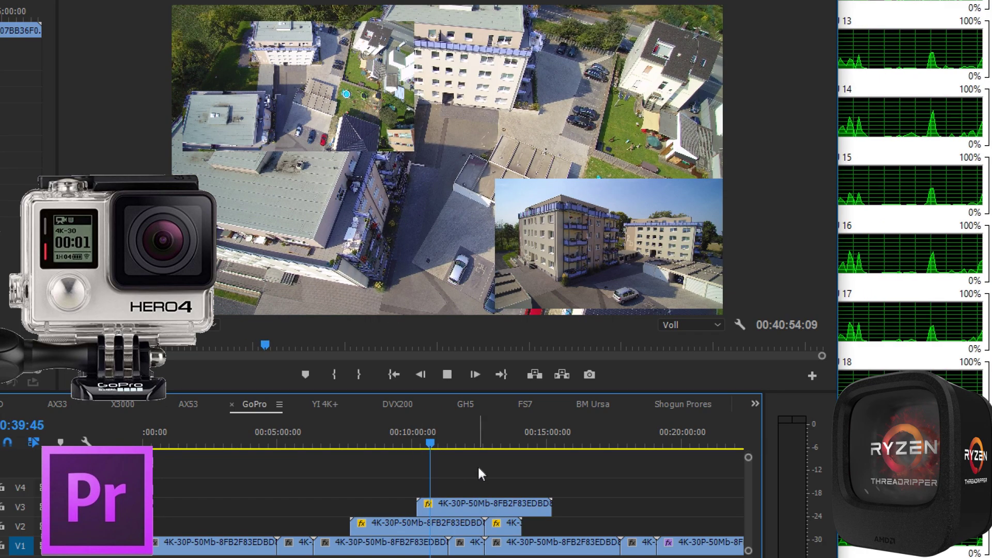
left_click(445, 443)
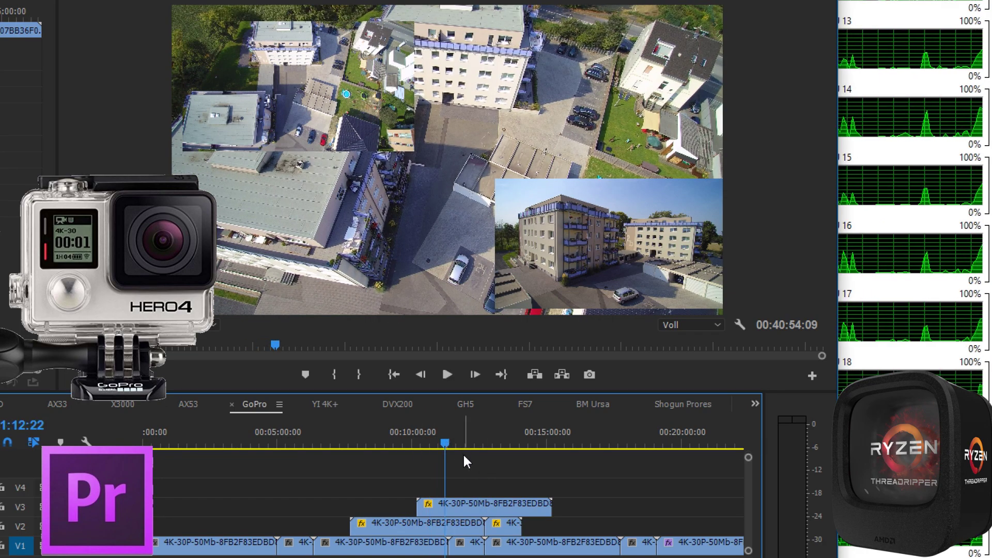
key("space")
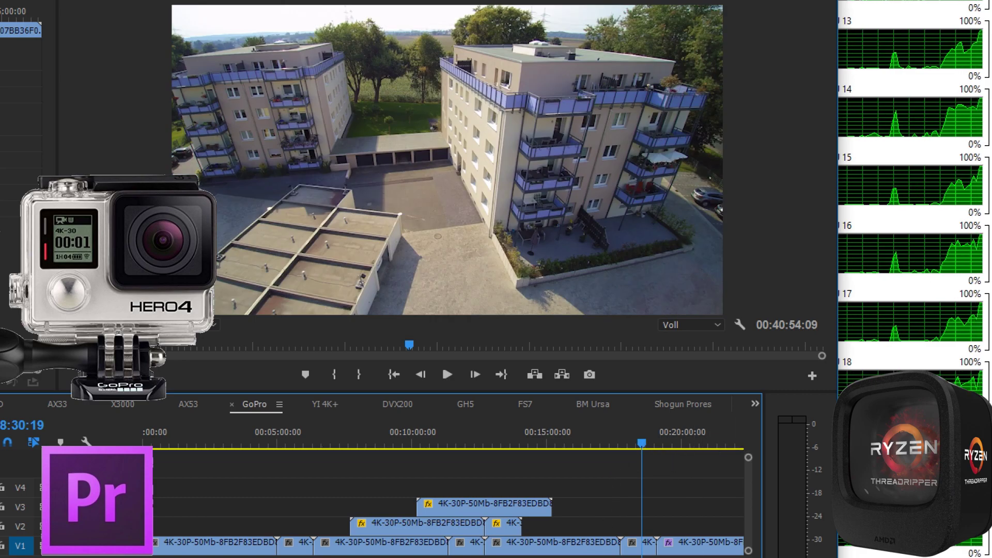
scroll(448, 497, "right", 3)
scroll(449, 496, "right", 3)
scroll(449, 496, "right", 2)
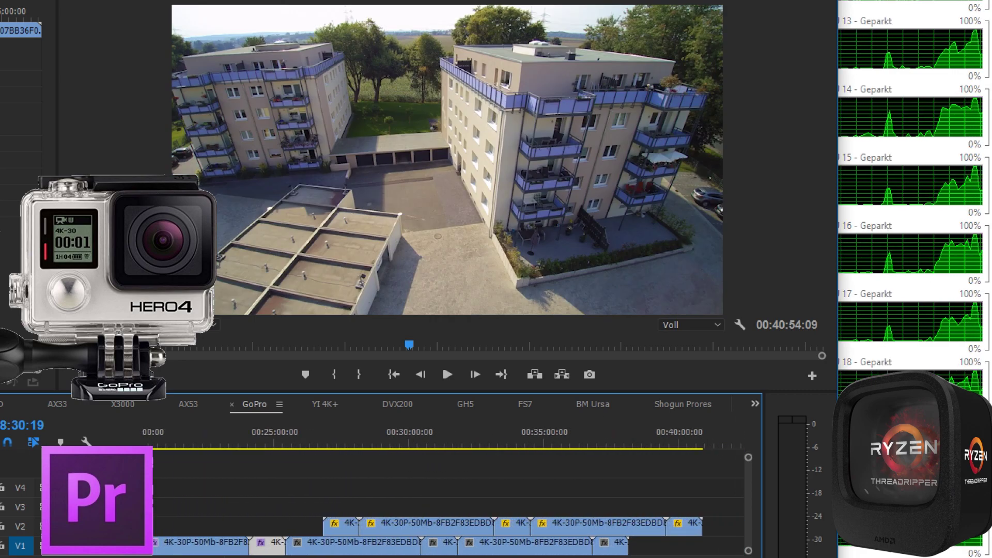
scroll(449, 496, "right", 3)
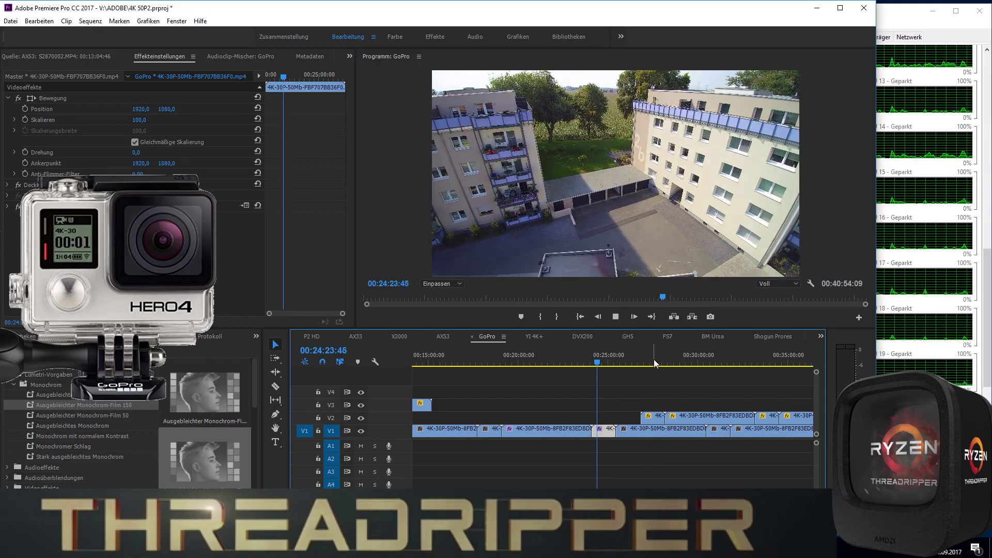
Play and stop the GoPro sequence at 00:27:32:14, then switch to the YI 4K+ sequence
key("space")
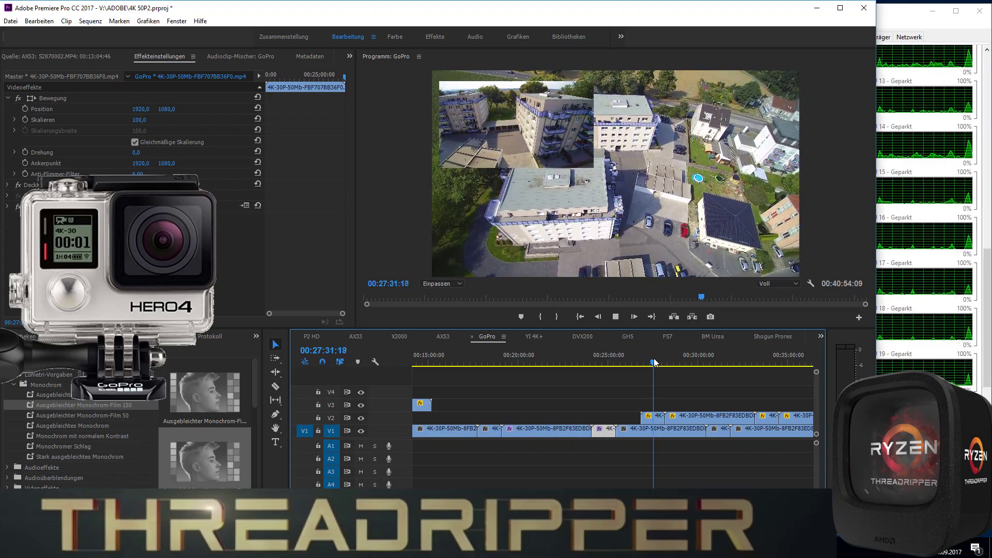
key("space")
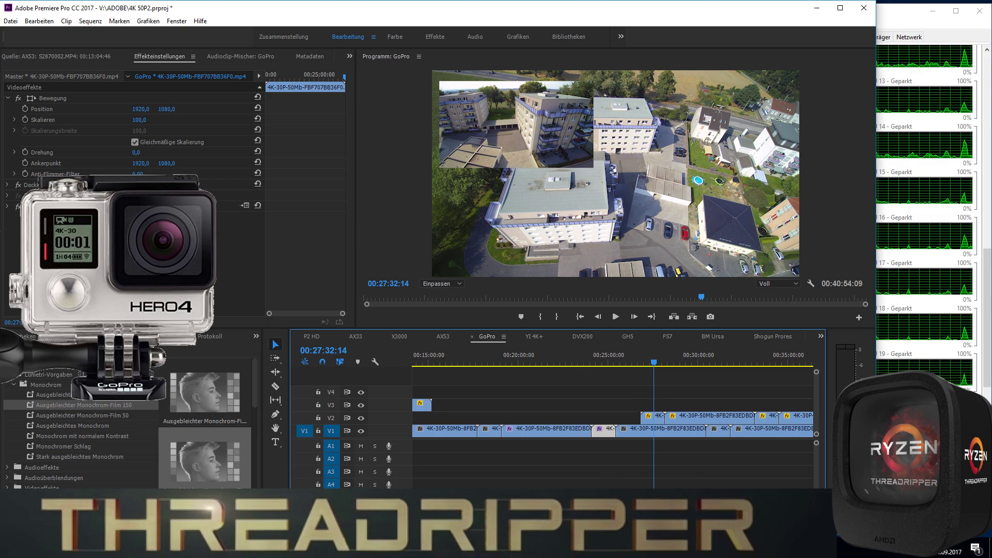
scroll(613, 414, "right", 5)
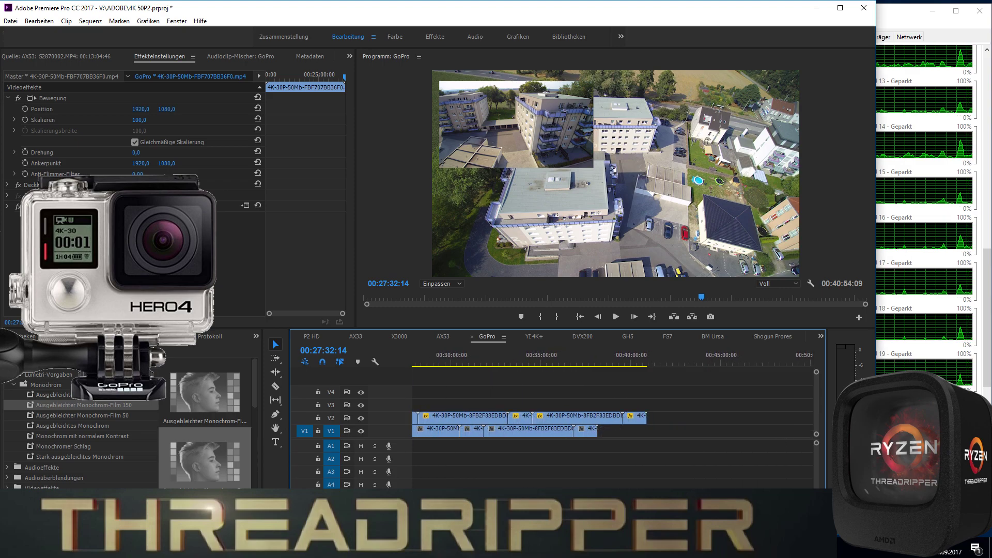
scroll(612, 414, "left", 5)
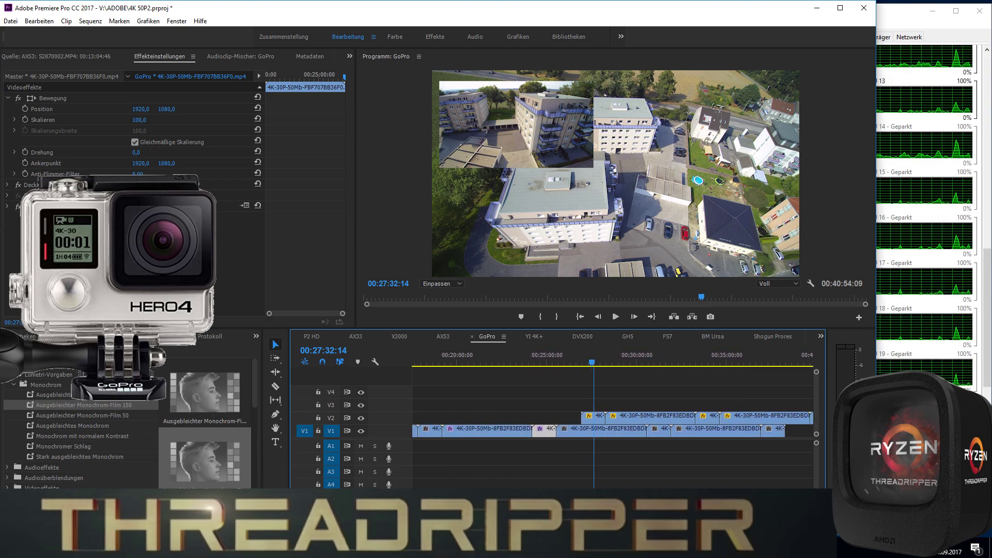
scroll(613, 413, "right", 1)
scroll(613, 413, "left", 3)
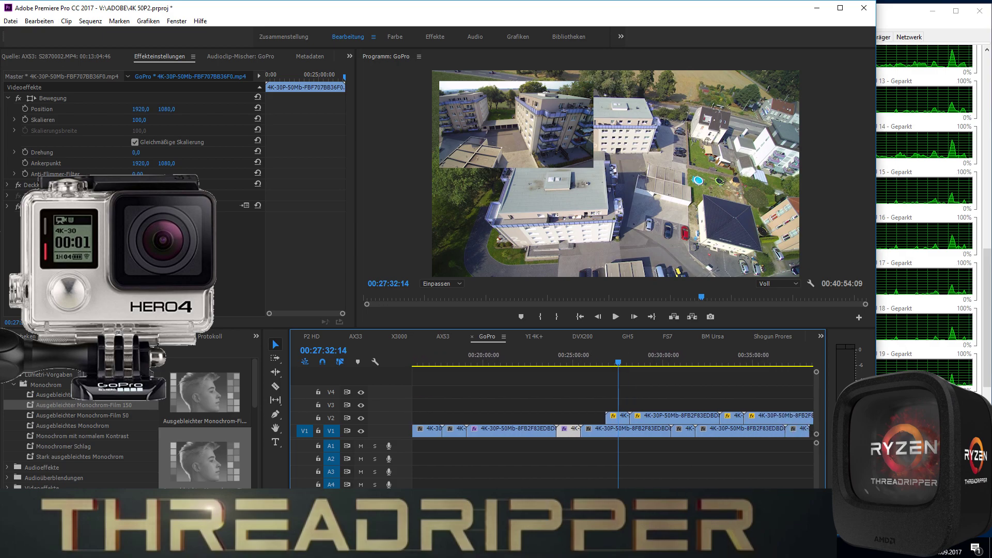
scroll(613, 413, "left", 3)
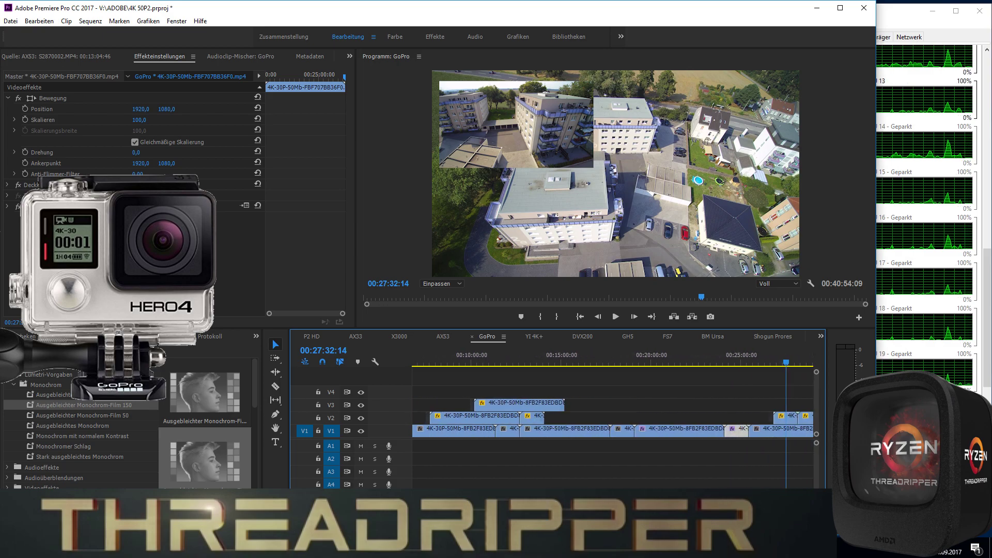
scroll(613, 414, "left", 3)
scroll(613, 414, "left", 2)
scroll(613, 414, "left", 3)
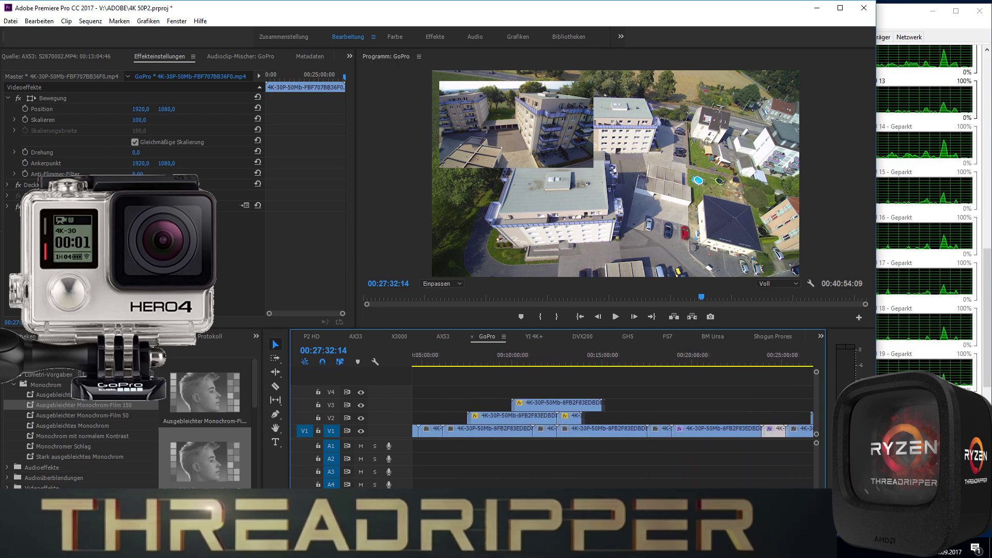
scroll(613, 413, "left", 2)
scroll(613, 413, "right", 10)
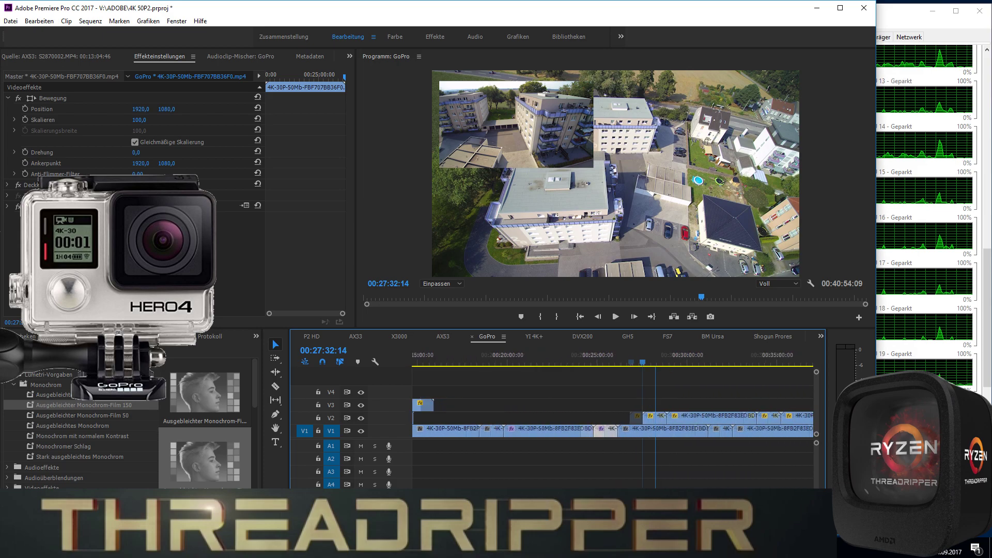
scroll(613, 414, "right", 5)
scroll(612, 413, "left", 2)
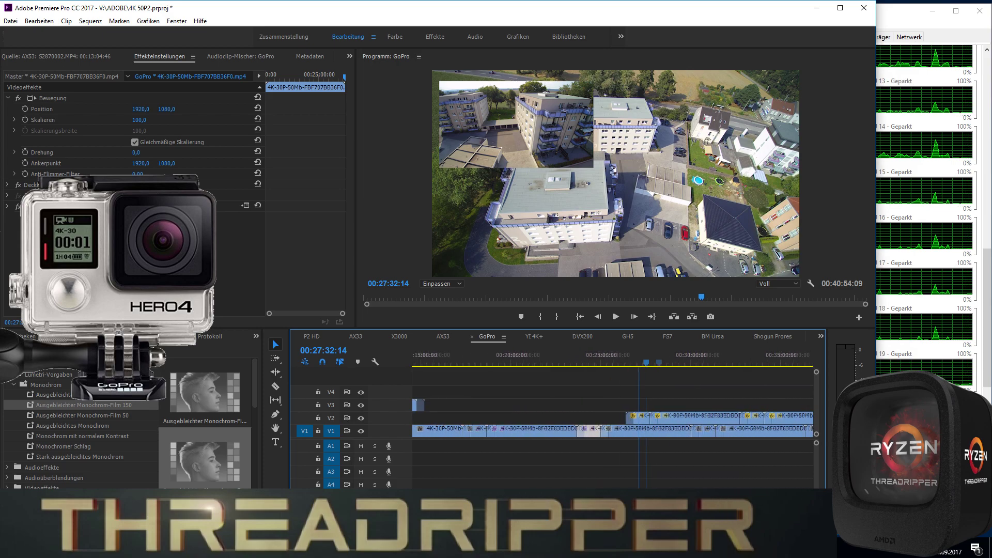
scroll(613, 414, "left", 2)
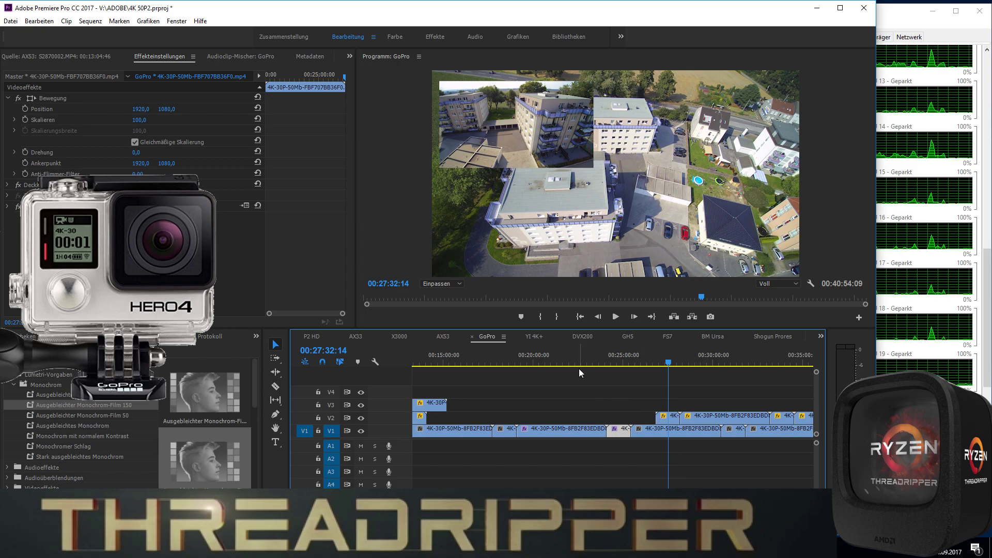
left_click(534, 337)
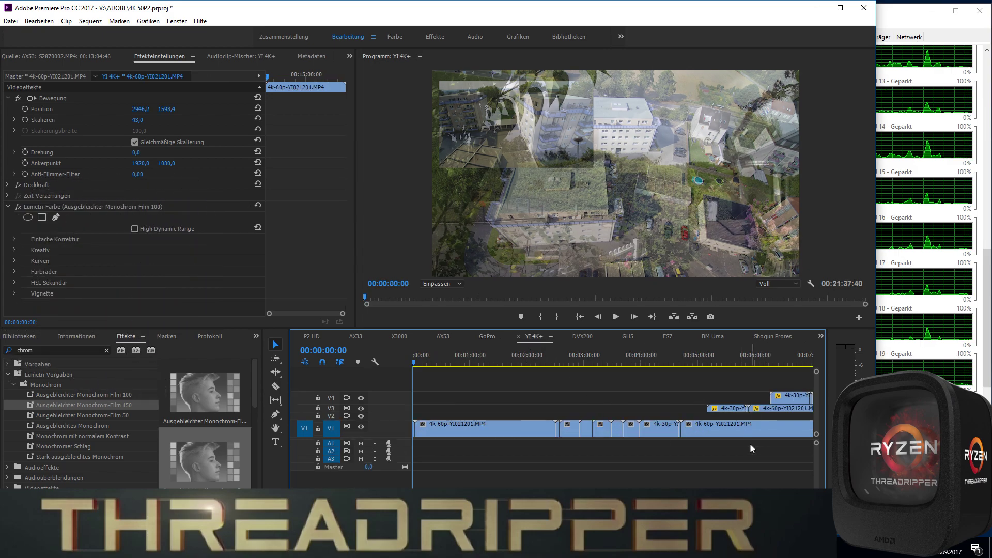
Play the YI 4K+ sequence starting from 00:04:14:10
left_click(651, 357)
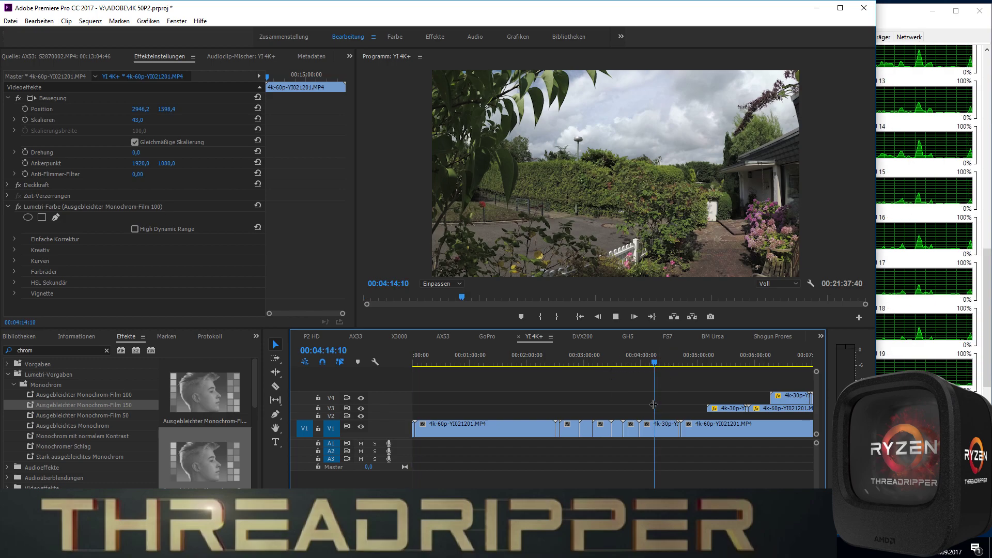
key("space")
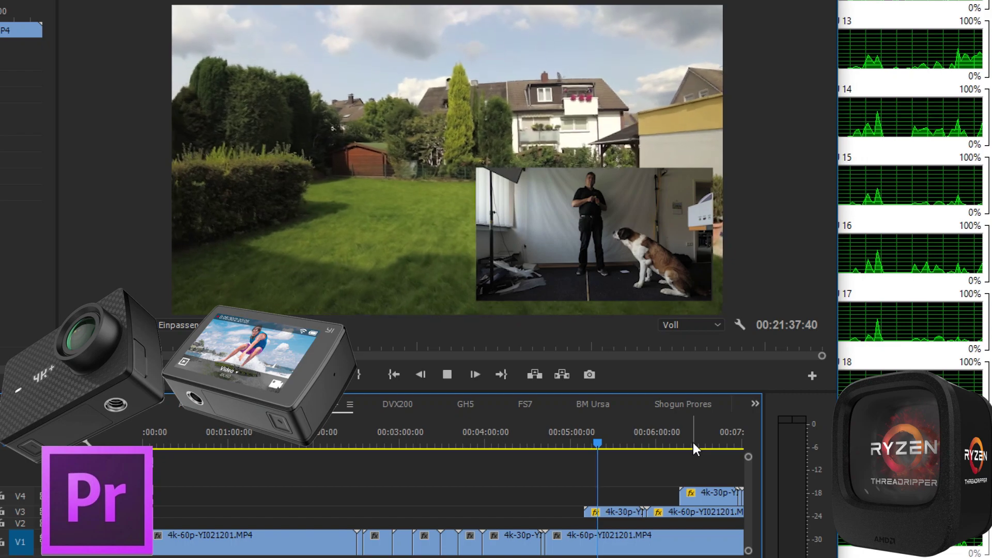
Jump further ahead in the YI 4K+ sequence, scrub back a little, and play from there
left_click(693, 442)
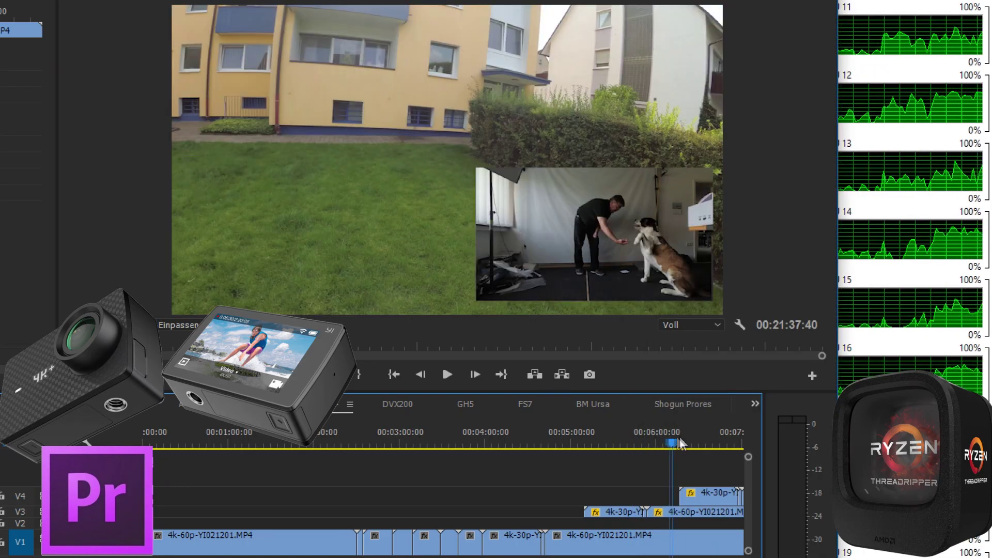
left_click_drag(680, 442, 664, 471)
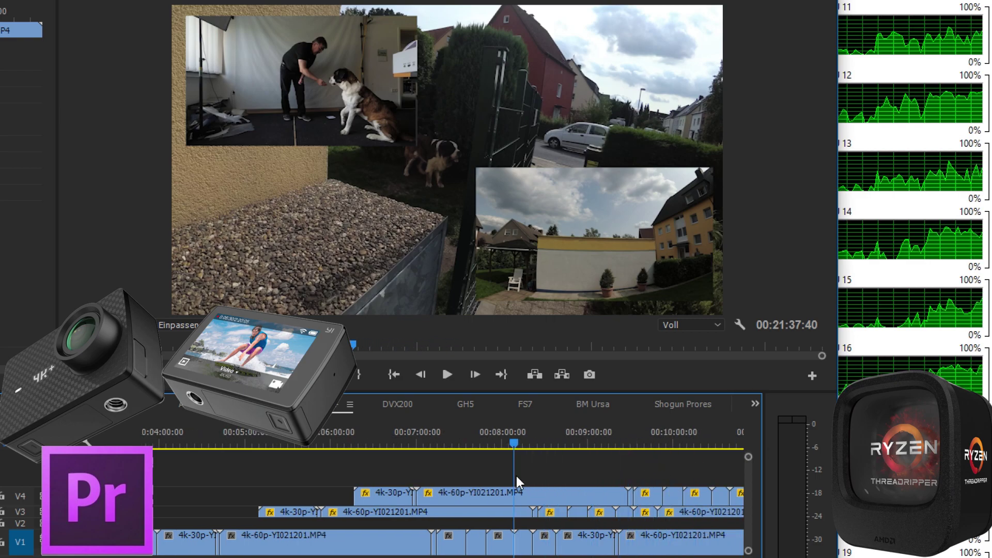
left_click_drag(517, 476, 486, 476)
key("space")
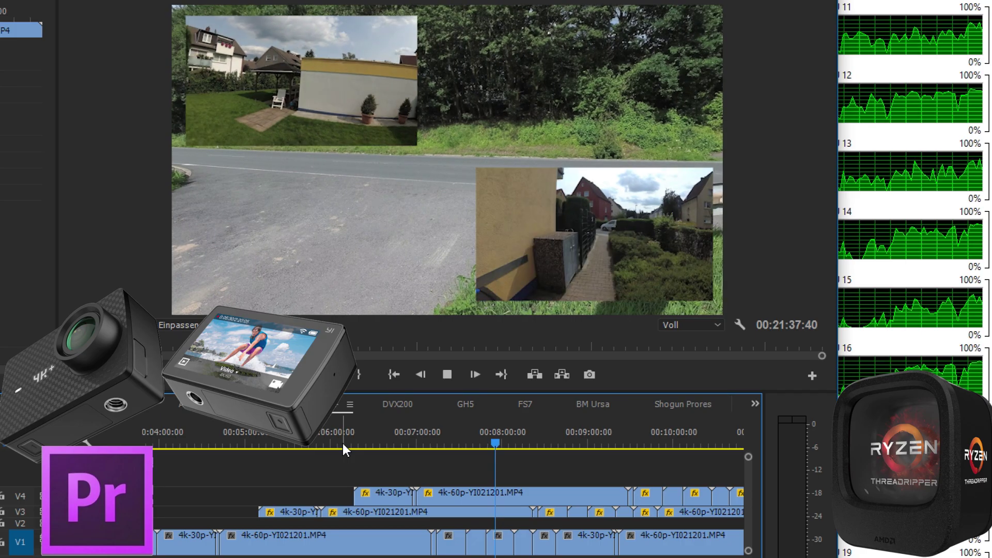
Replay from about 00:06:00, stop, and scroll the timeline
left_click(342, 443)
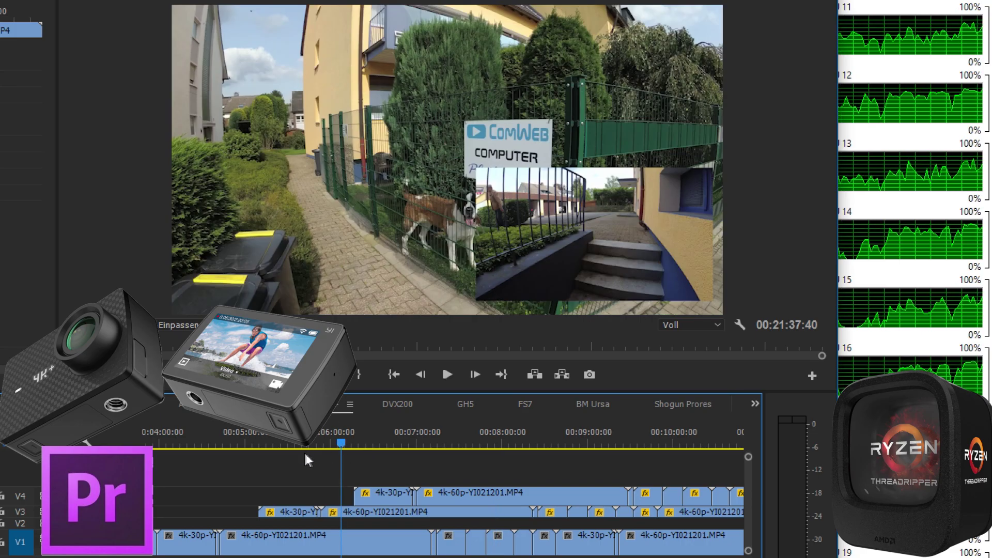
key("space")
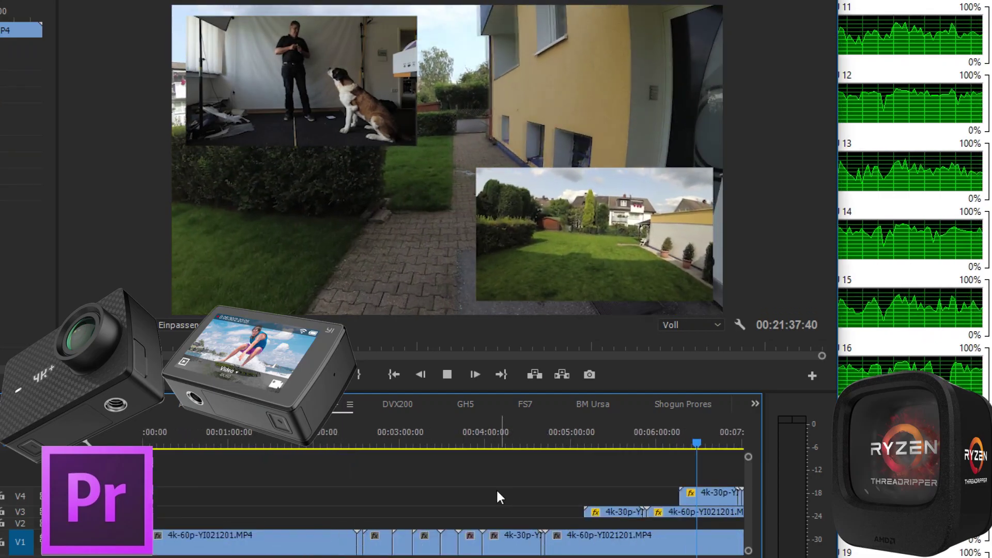
key("space")
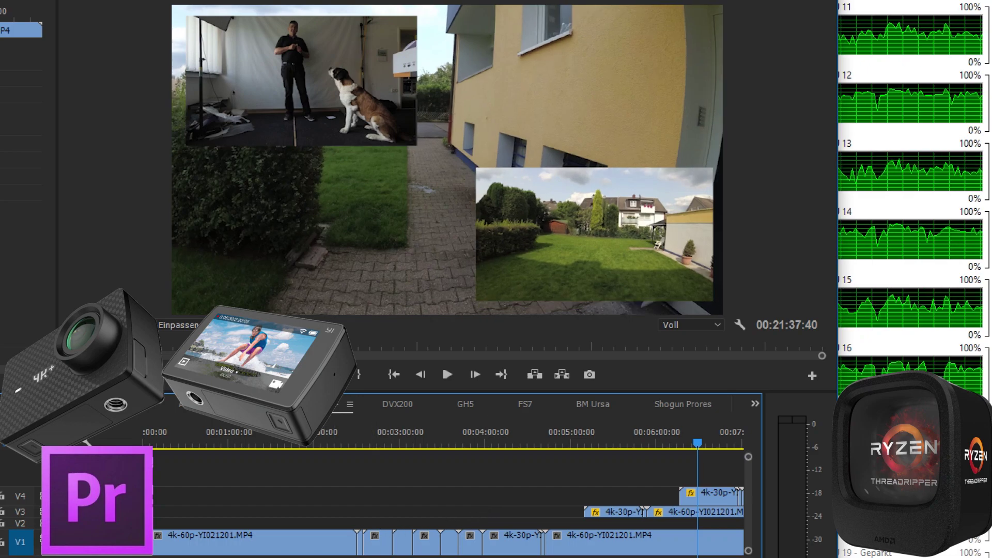
scroll(393, 428, "down", 6)
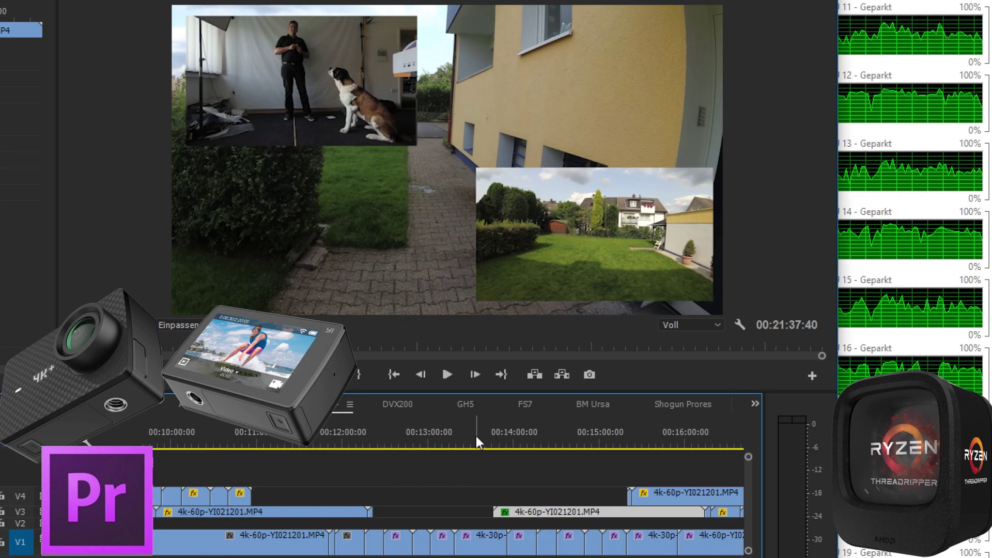
Play the sequence from about 00:13:00, select the V1 clip, and stop around 00:14:00
left_click(435, 438)
key("space")
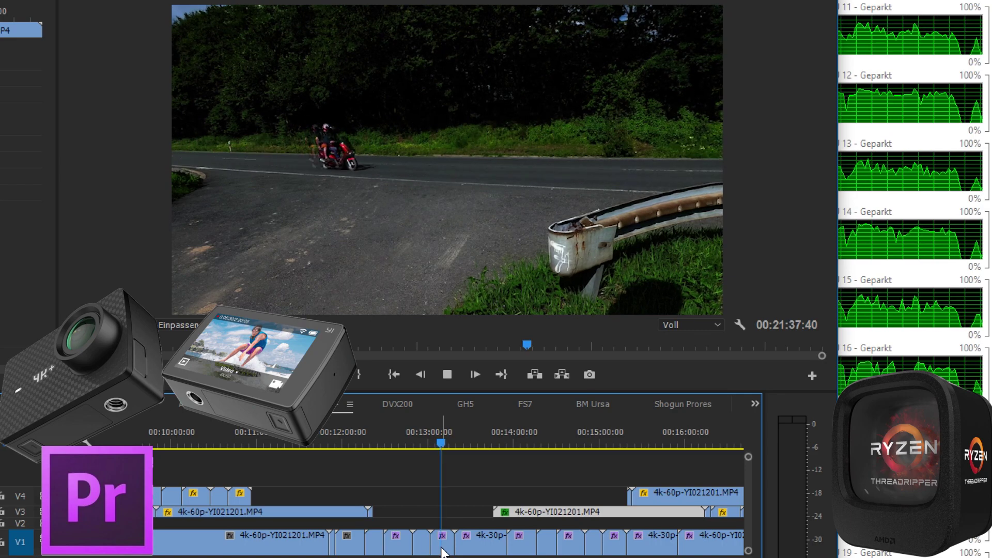
left_click(442, 552)
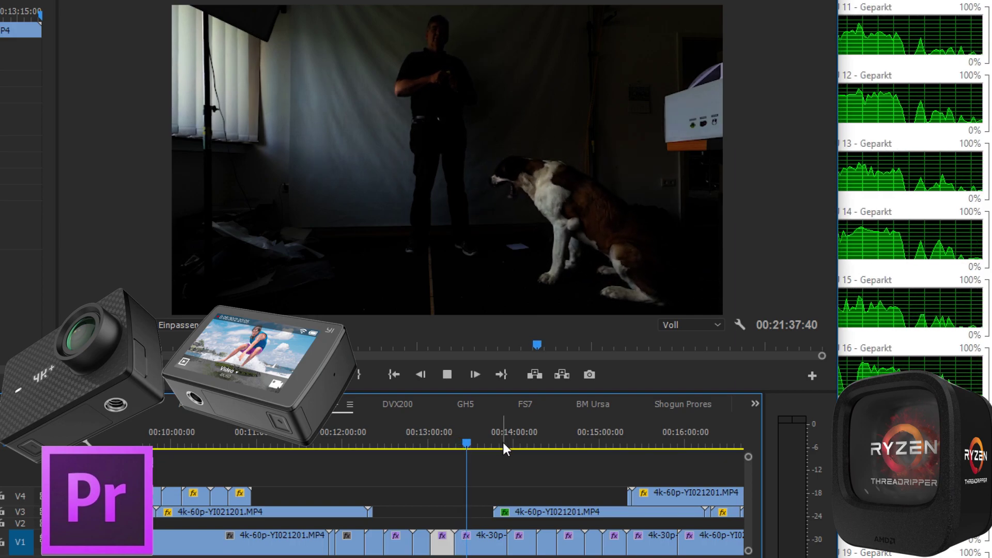
left_click(503, 443)
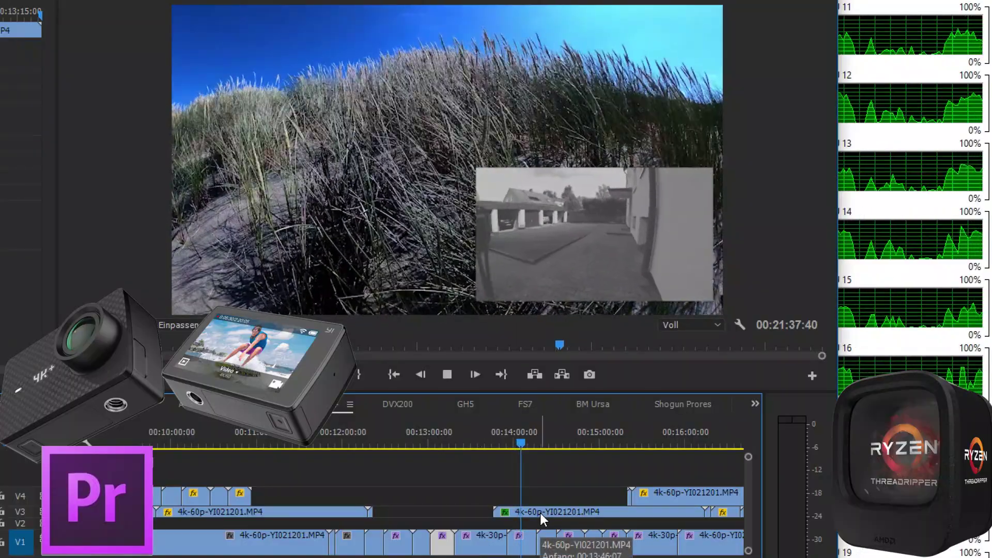
key("space")
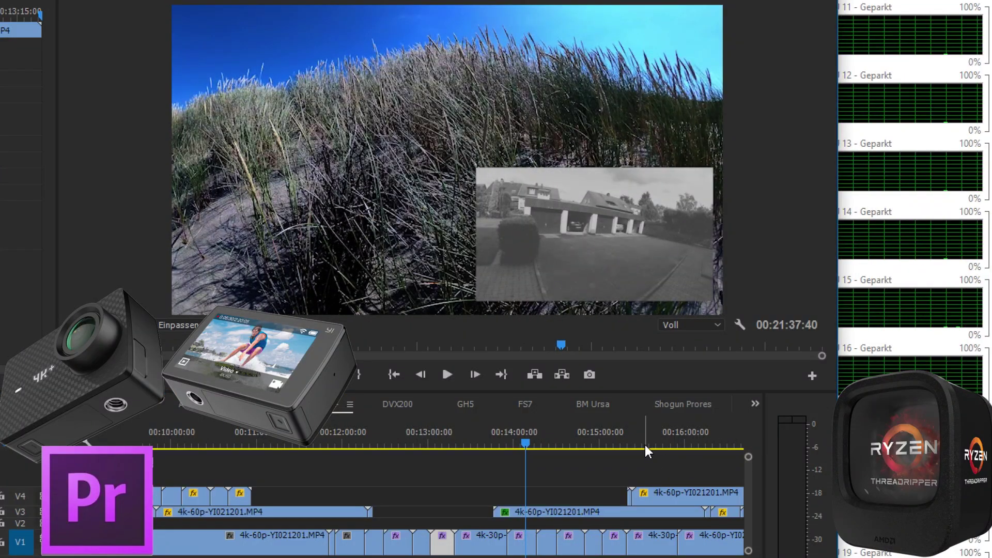
Play from about 00:15:30 and stop at 00:15:51:17
left_click(645, 445)
key("space")
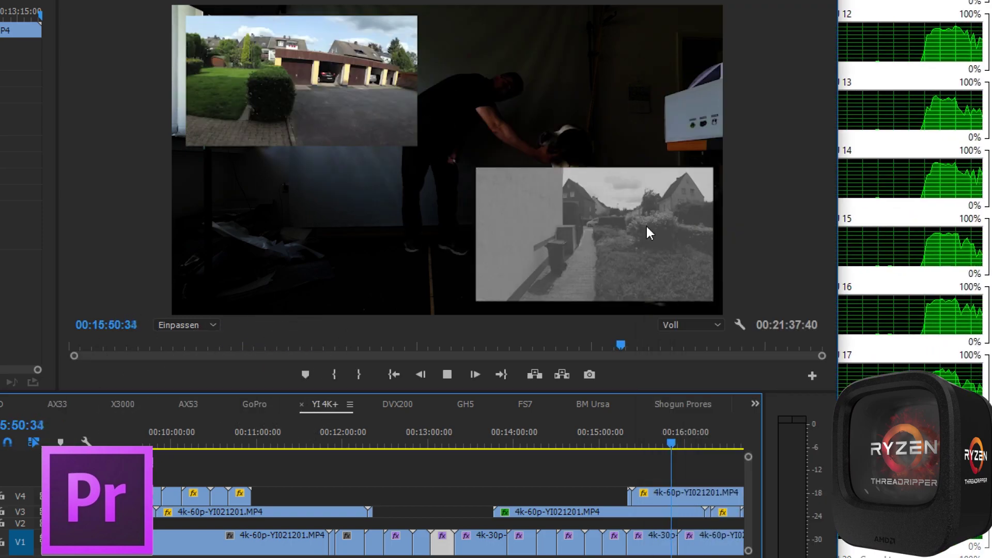
key("space")
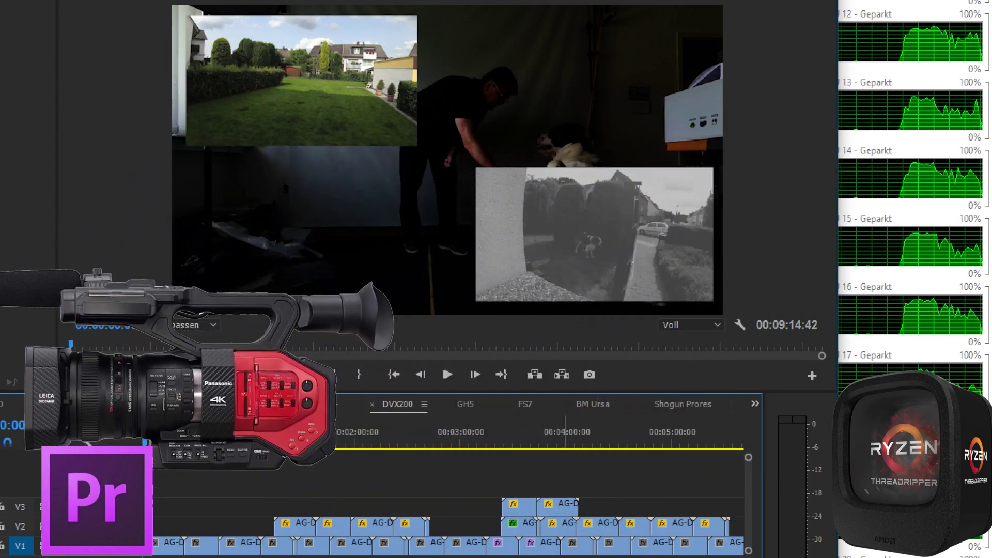
Play the DVX200 sequence from near 00:01:30, then marquee-select the clips on track V3
key("space")
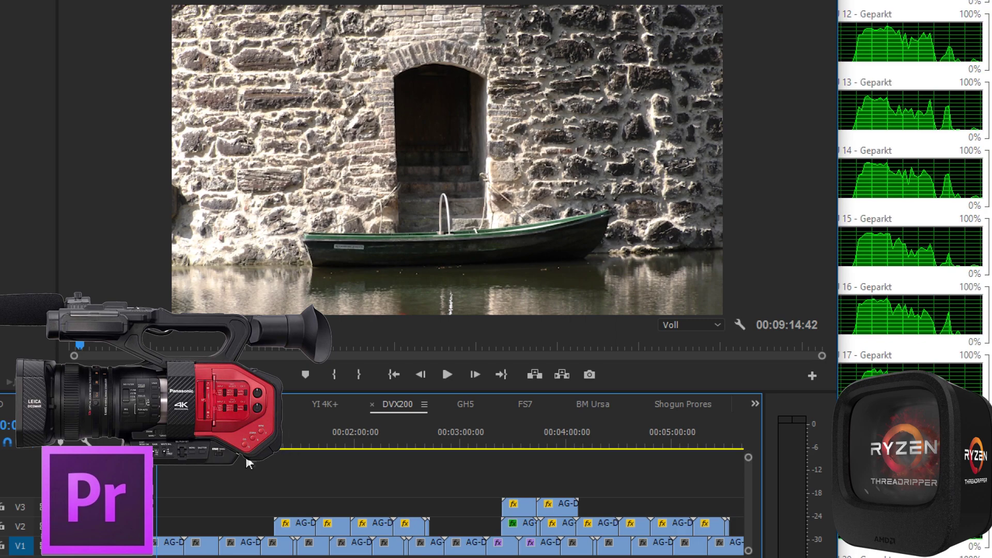
left_click(292, 440)
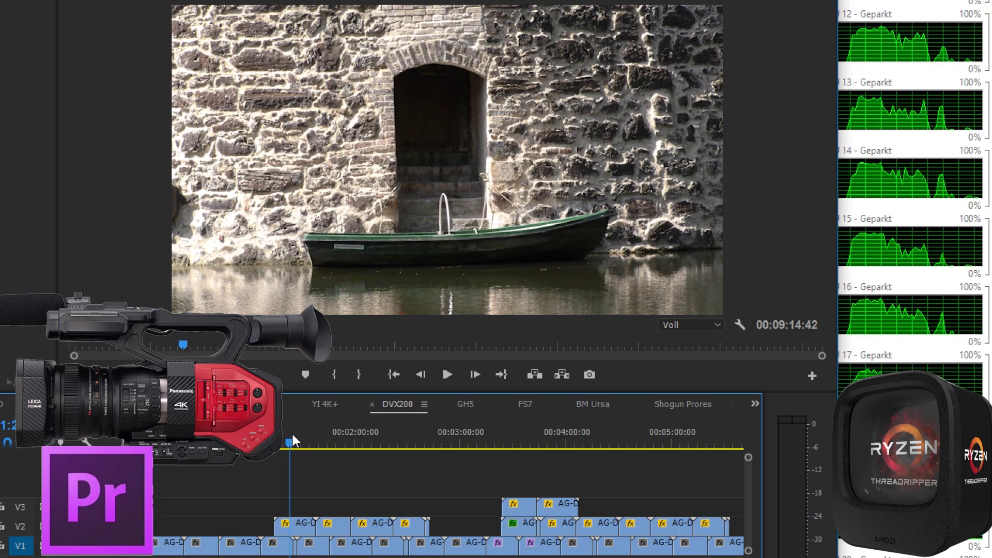
key("space")
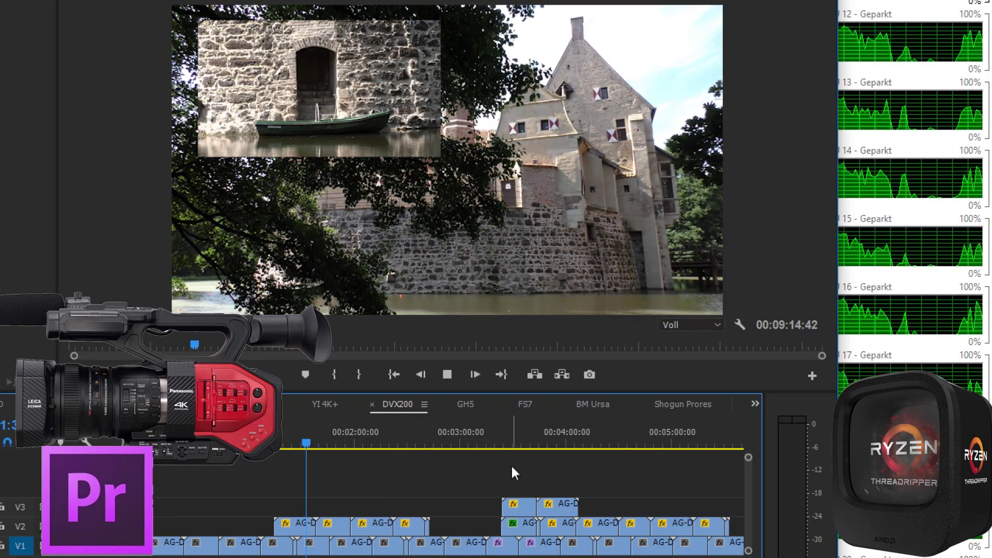
left_click_drag(568, 507, 404, 514)
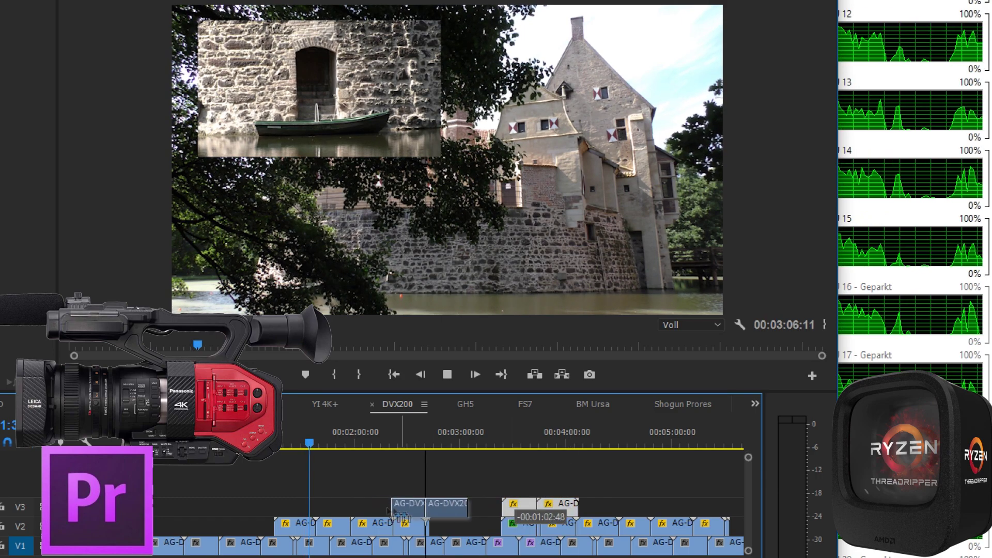
Drag the V3 clips left to snap to the playhead so two picture-in-pictures overlap
left_click_drag(338, 511, 322, 511)
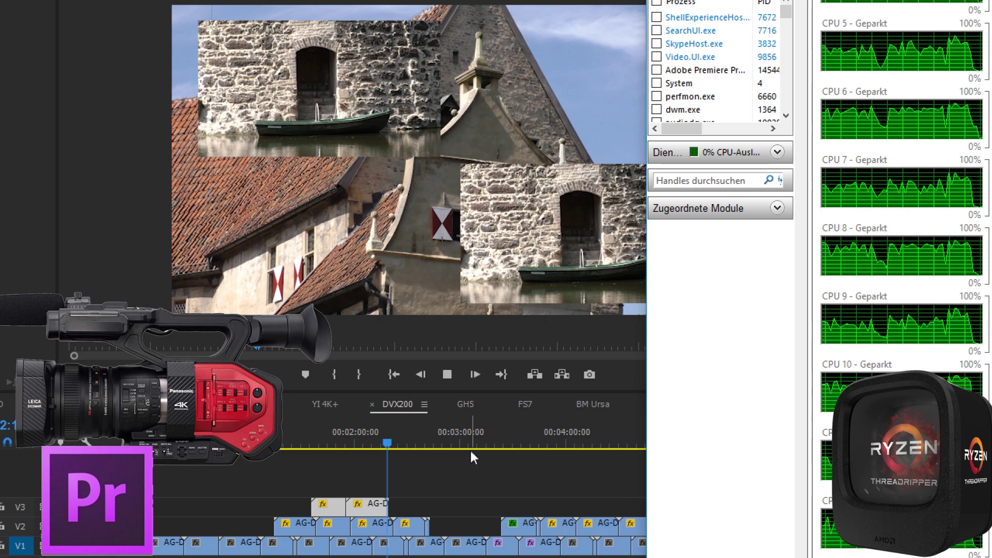
Play DVX200 from 00:03:00 and shift the V3 clips about two minutes later
left_click(490, 440)
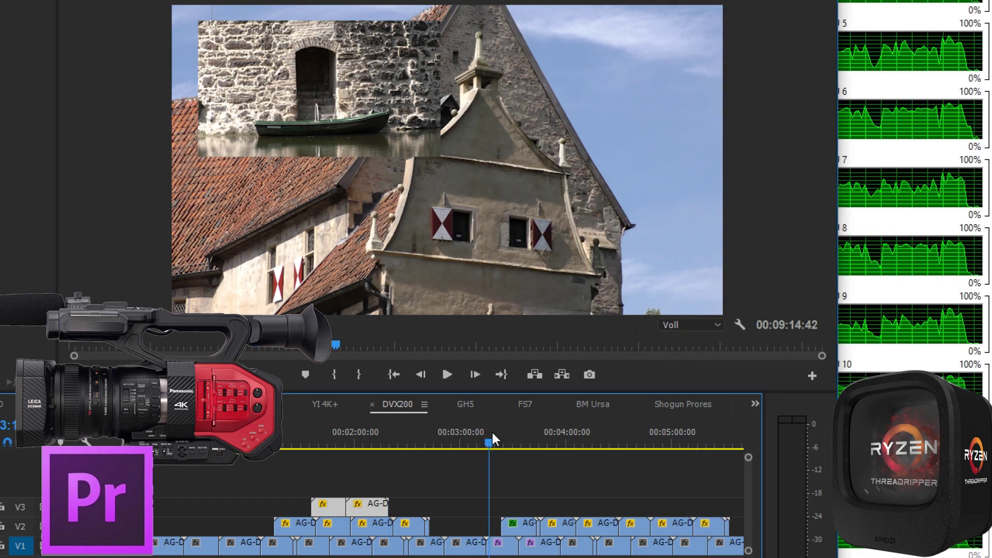
key("space")
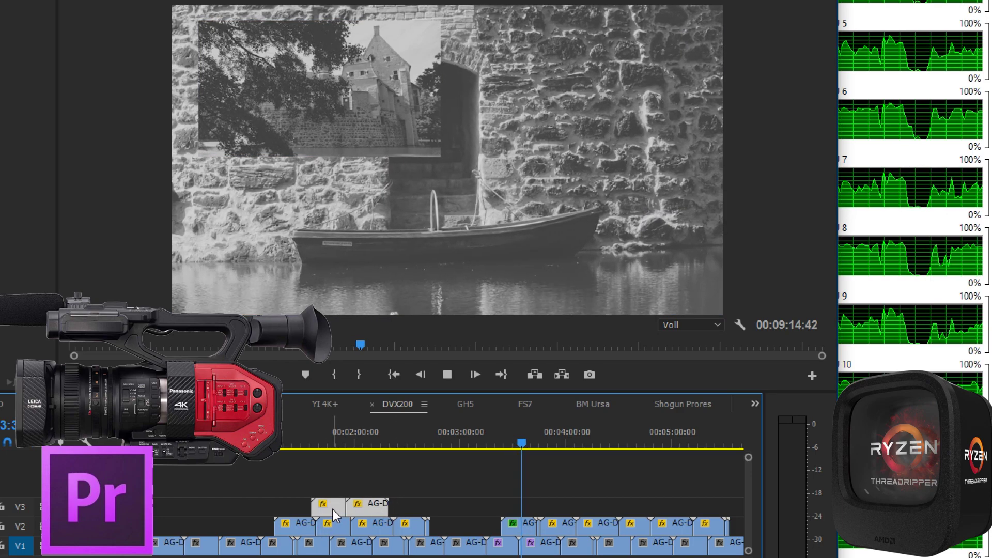
mouse_move(333, 514)
left_mouse_down()
mouse_move(554, 510)
mouse_move(545, 510)
left_mouse_up()
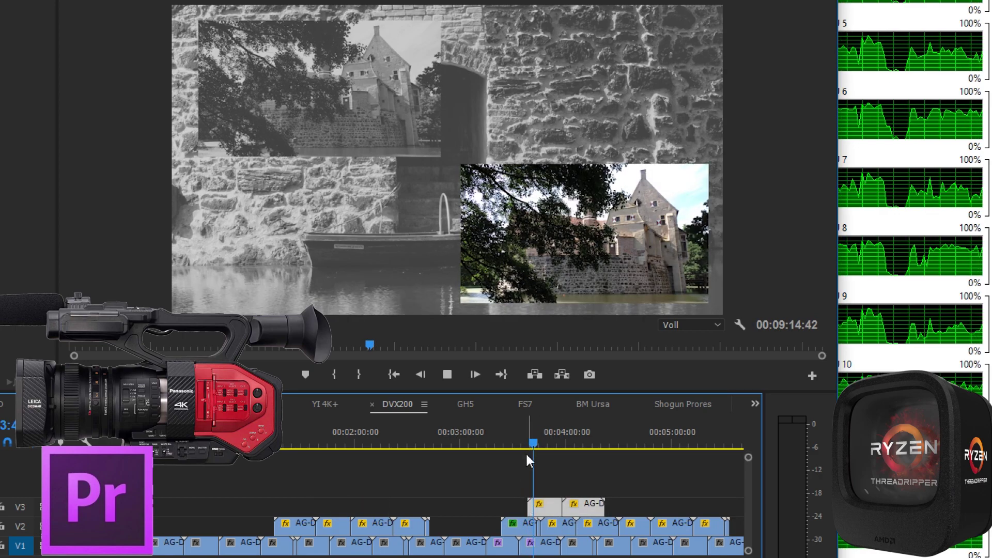
Replay the new overlap, stop near 00:03:28, and switch to the GH5 sequence
left_click(515, 443)
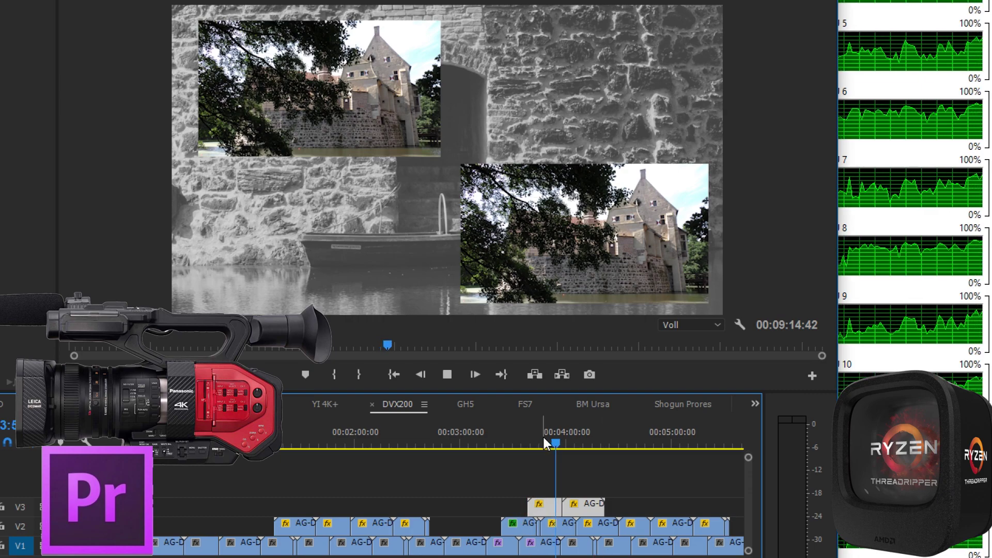
left_click(512, 443)
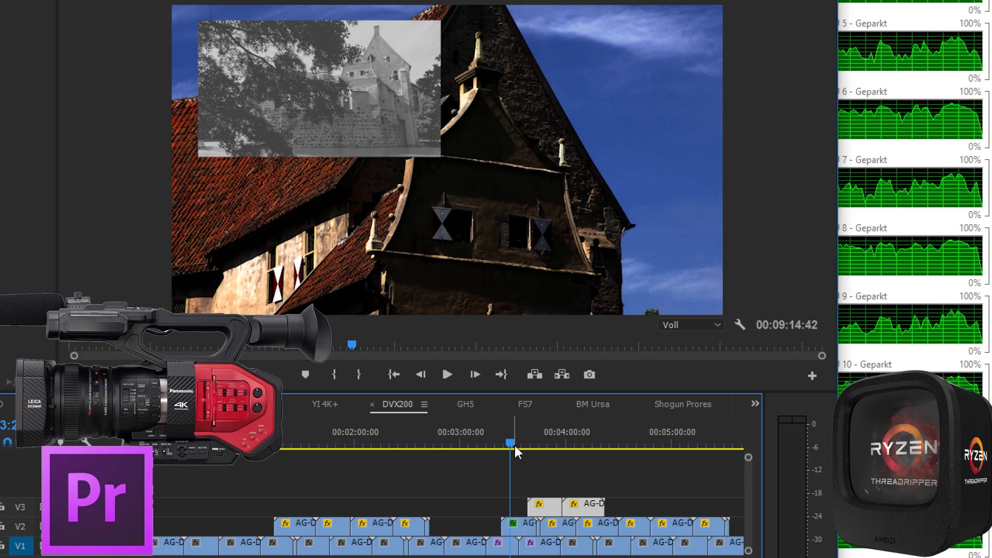
left_click(466, 404)
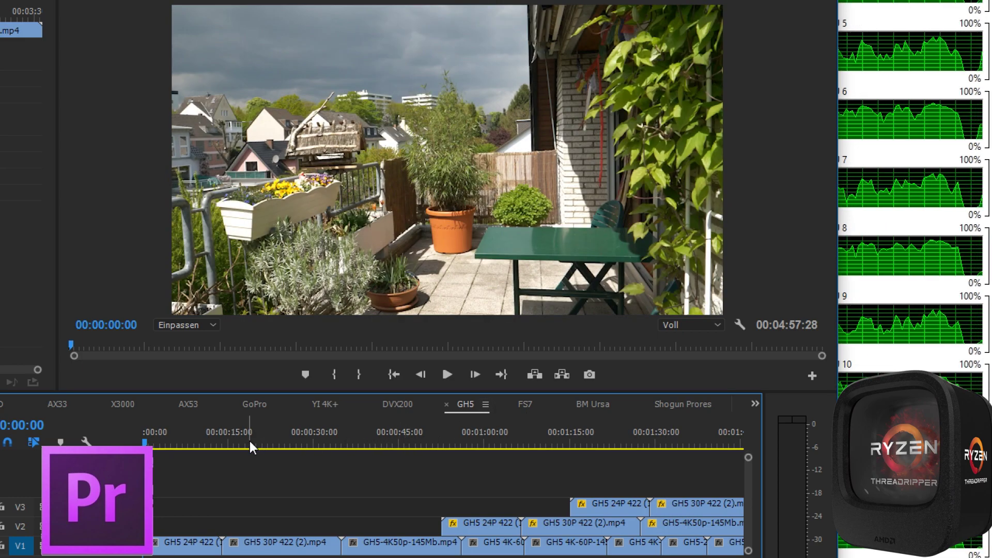
Play the GH5 sequence from about 00:00:02, resuming after checking its settings
left_click(156, 443)
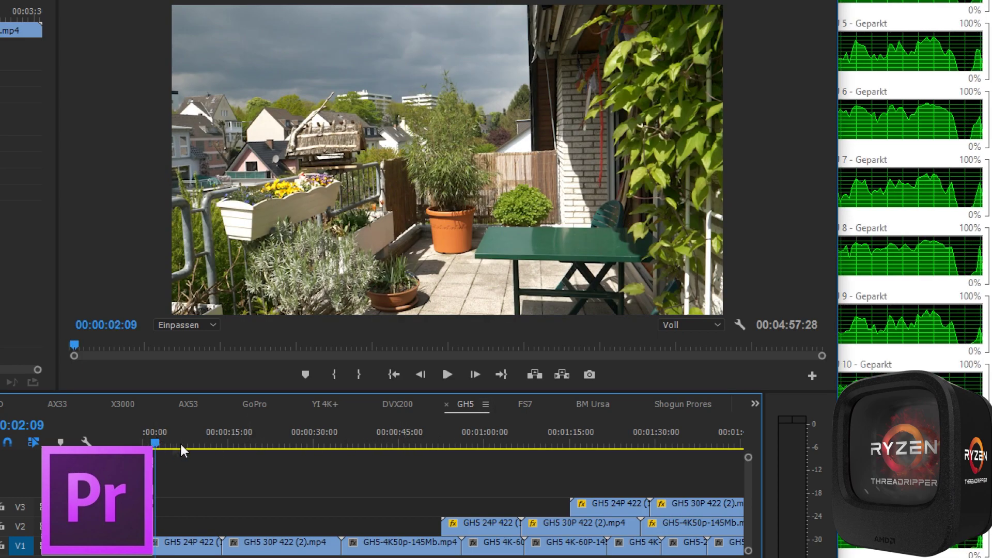
key("space")
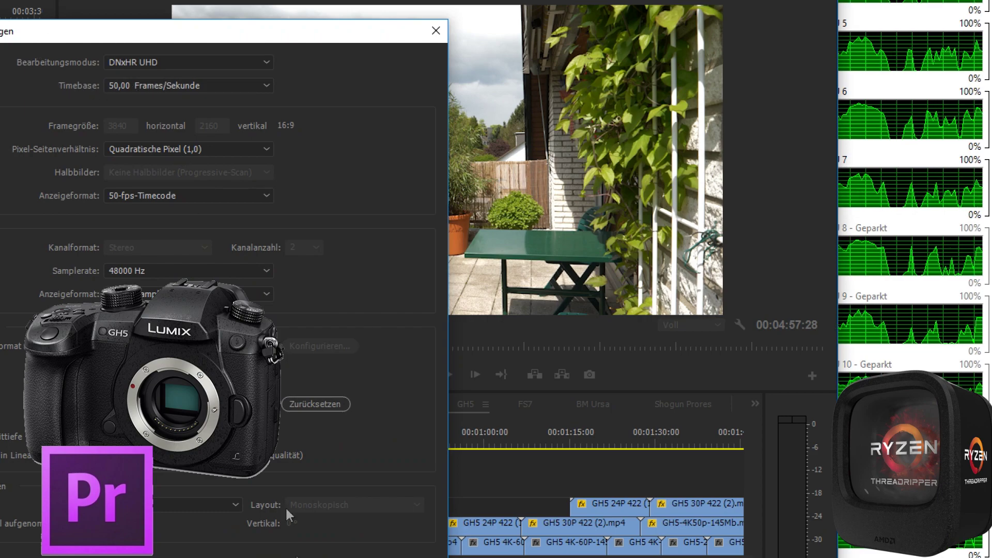
key("space")
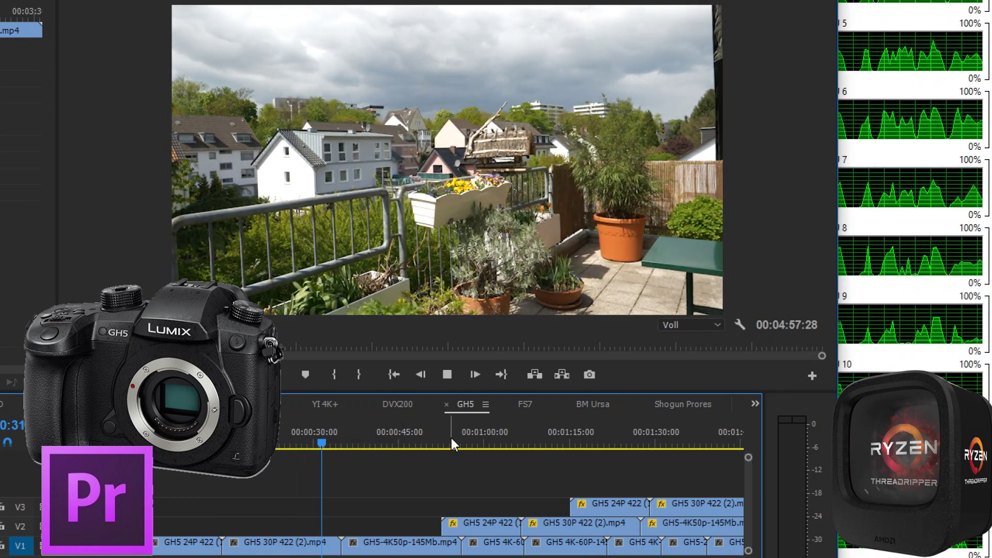
Jump GH5 playback to 0:45, 0:51 and 1:09, then scroll the timeline toward 3:15
left_click(406, 443)
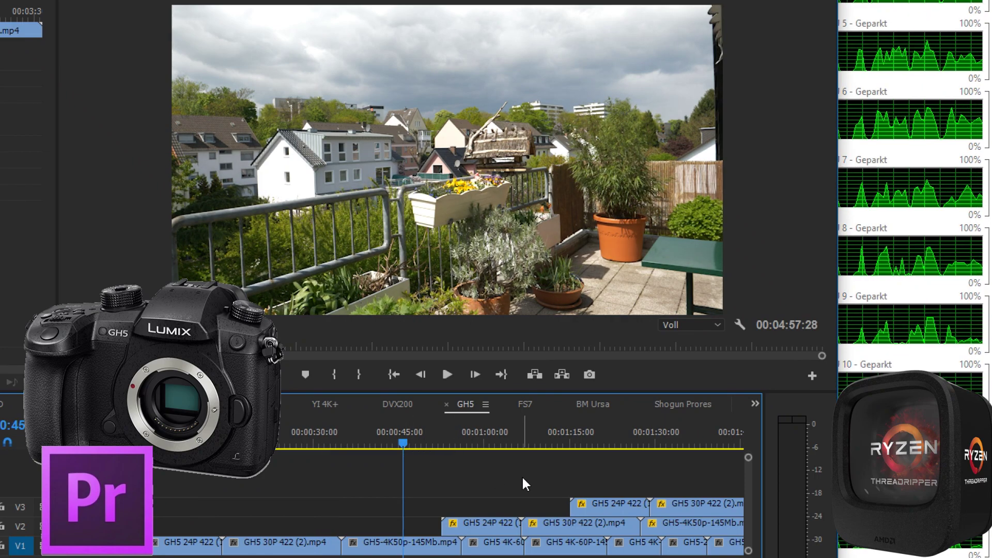
left_click(436, 442)
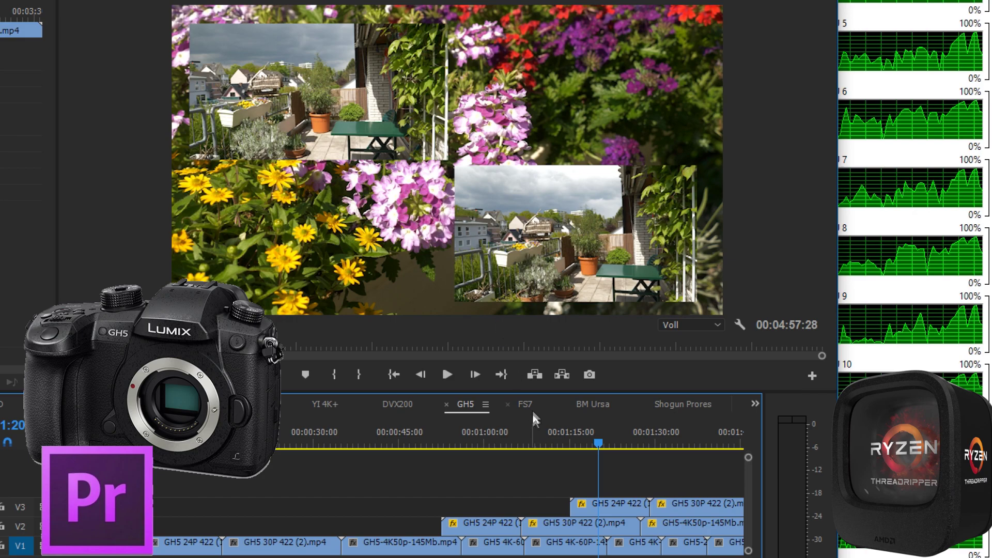
left_click(540, 442)
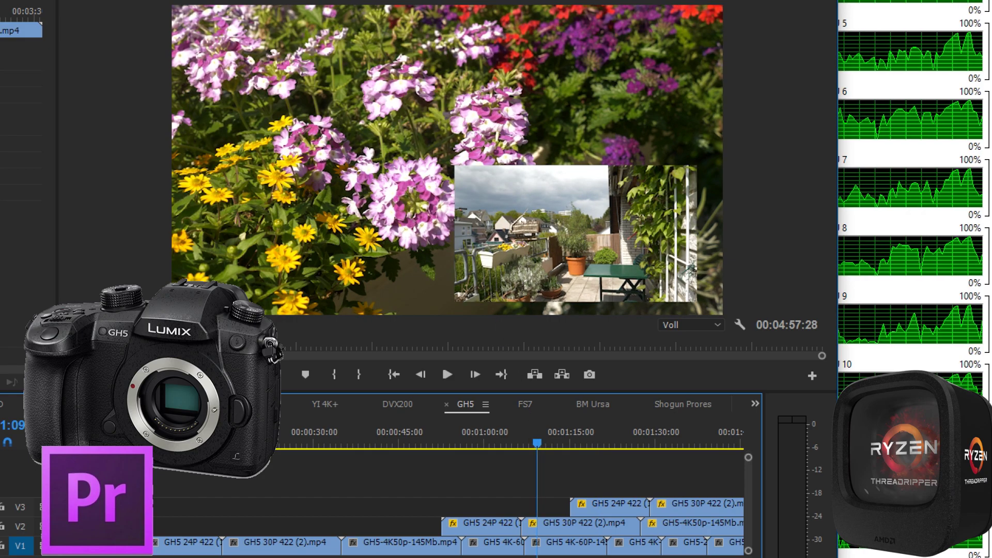
scroll(540, 465, "down", 5)
scroll(517, 491, "up", 2)
scroll(517, 491, "up", 2)
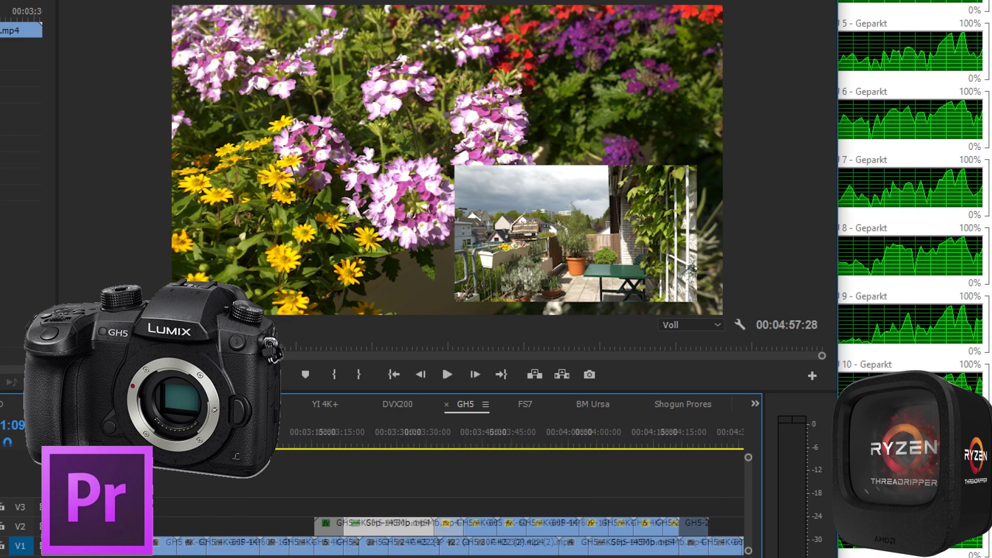
Play the stacked GH5 section near 00:03:15, then jump back to about 3:11
left_click(279, 443)
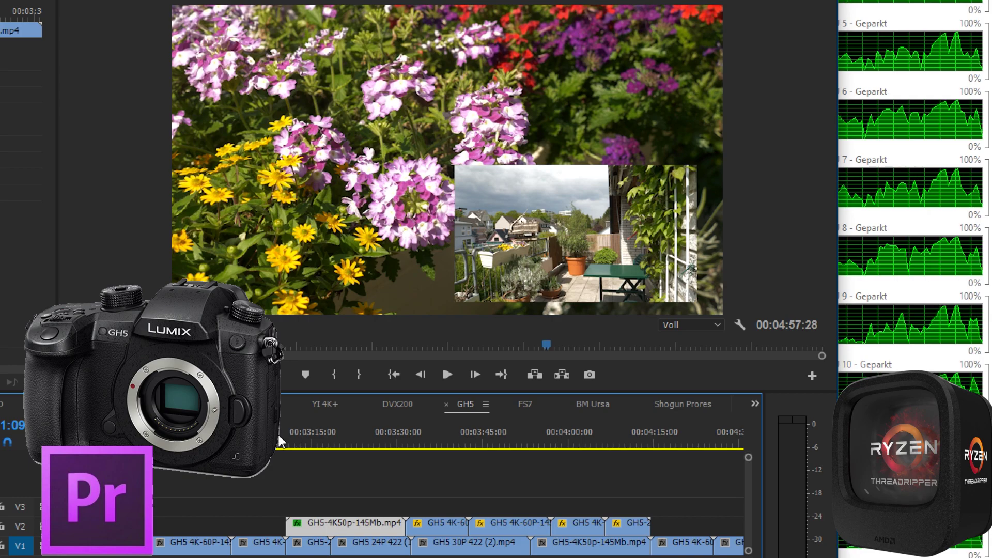
key("space")
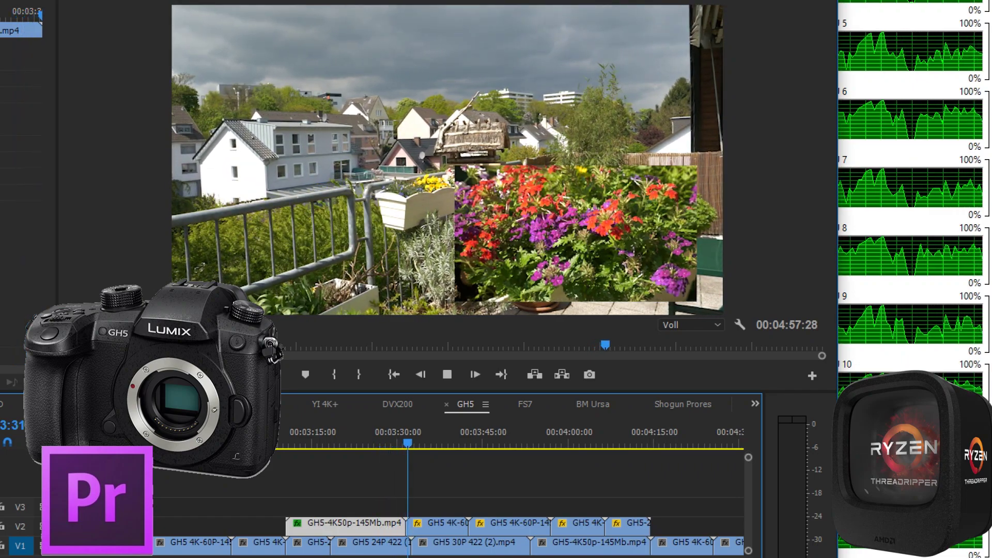
left_click(290, 443)
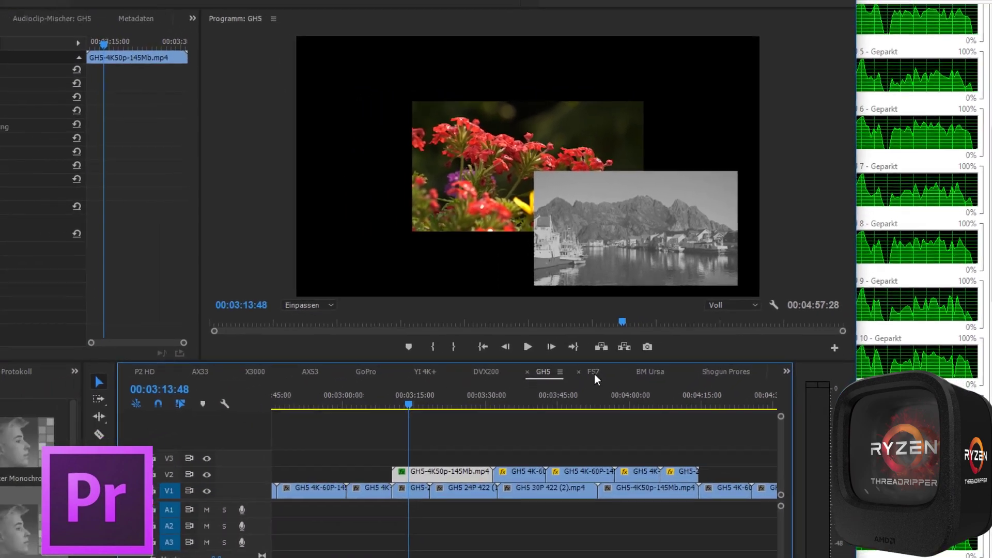
Switch to the FS7 sequence and play its layered thistle and bird section from about 00:00:44
left_click(575, 381)
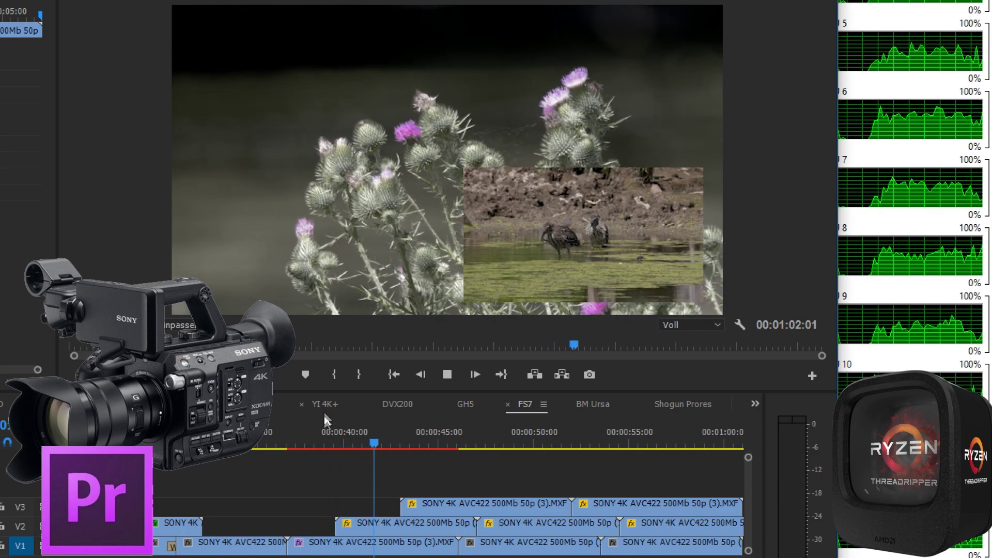
left_click(300, 443)
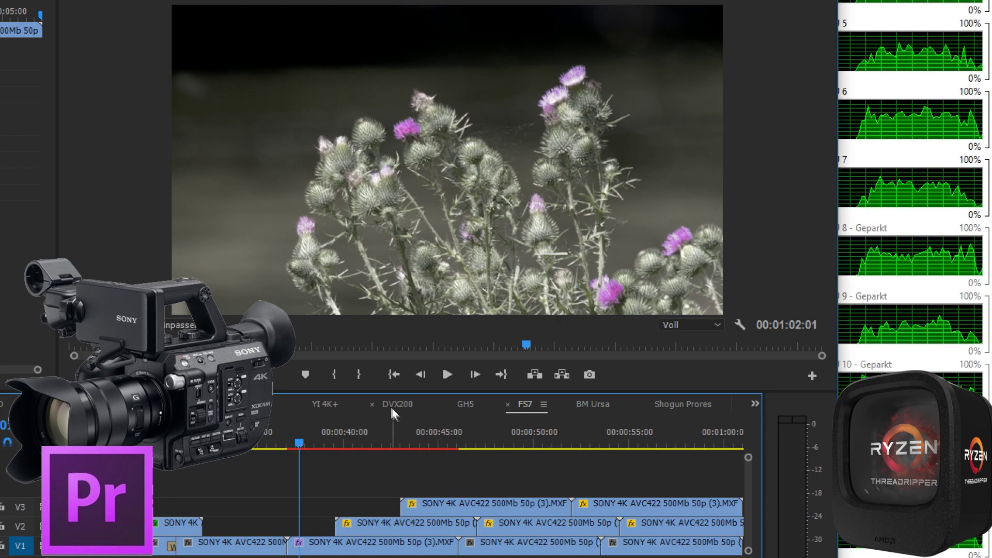
left_click(391, 437)
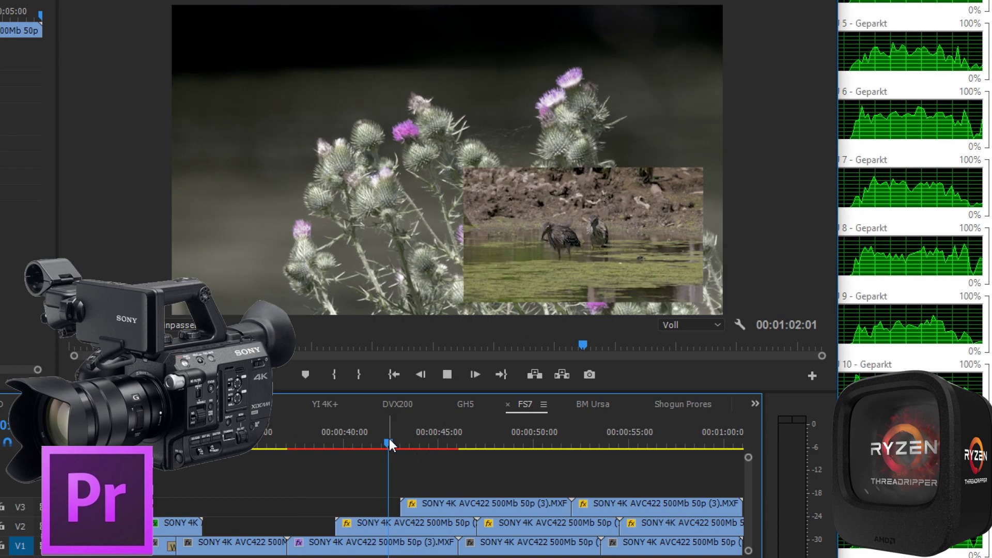
key("space")
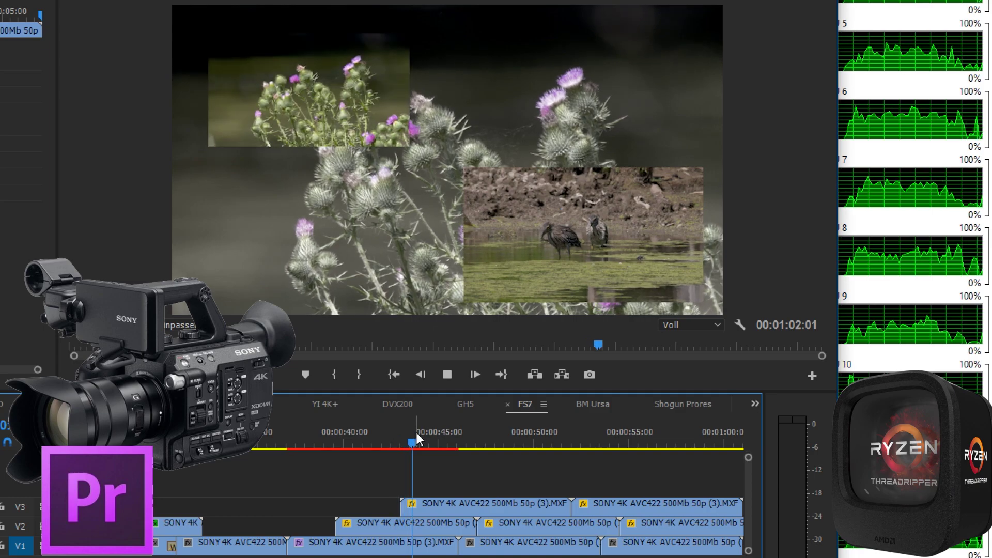
key("space")
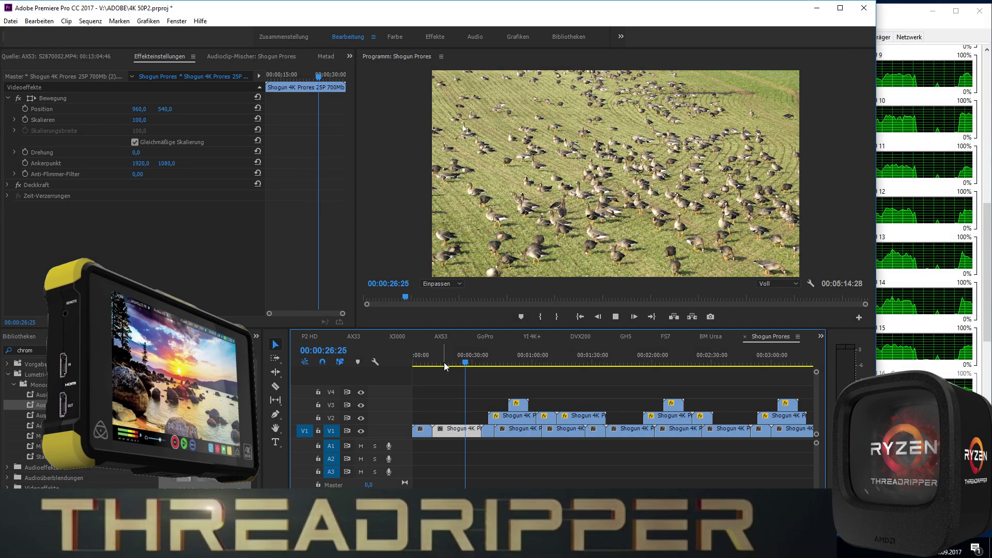
Compare the running Shogun ProRes playback against the Resource Monitor CPU graphs, then return to Premiere
scroll(964, 206, "down", 5)
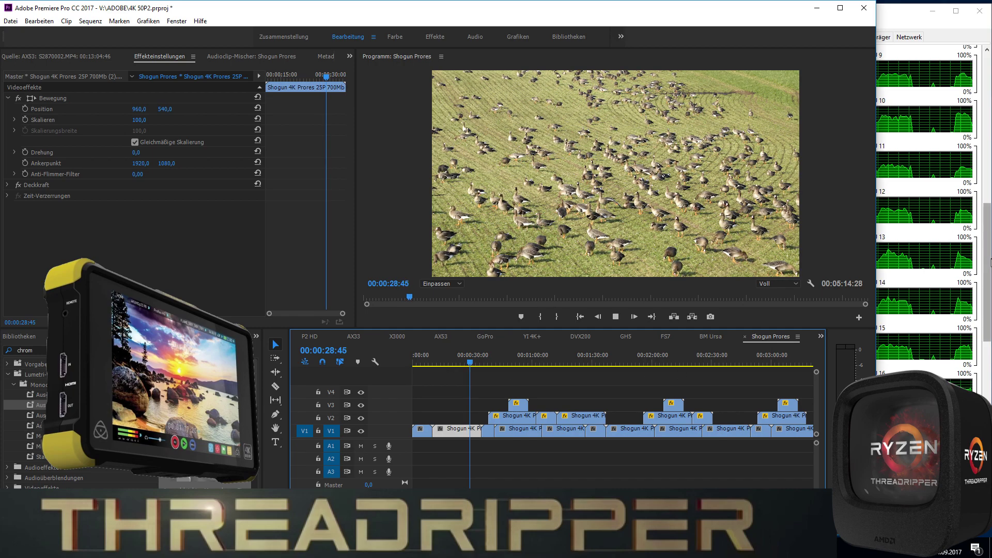
left_click(964, 205)
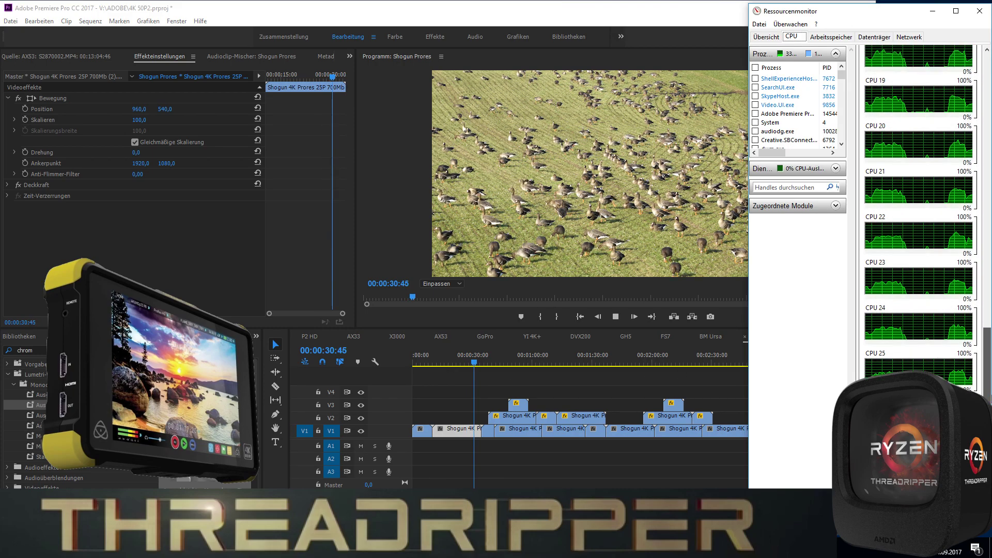
scroll(979, 235, "up", 8)
scroll(978, 235, "down", 1)
scroll(980, 243, "down", 1)
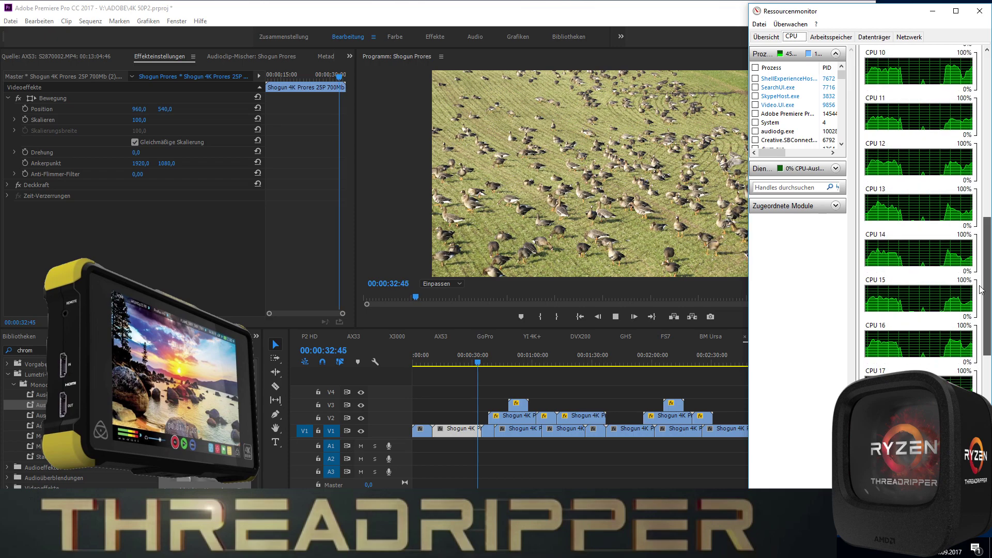
scroll(981, 267, "down", 1)
scroll(982, 267, "up", 4)
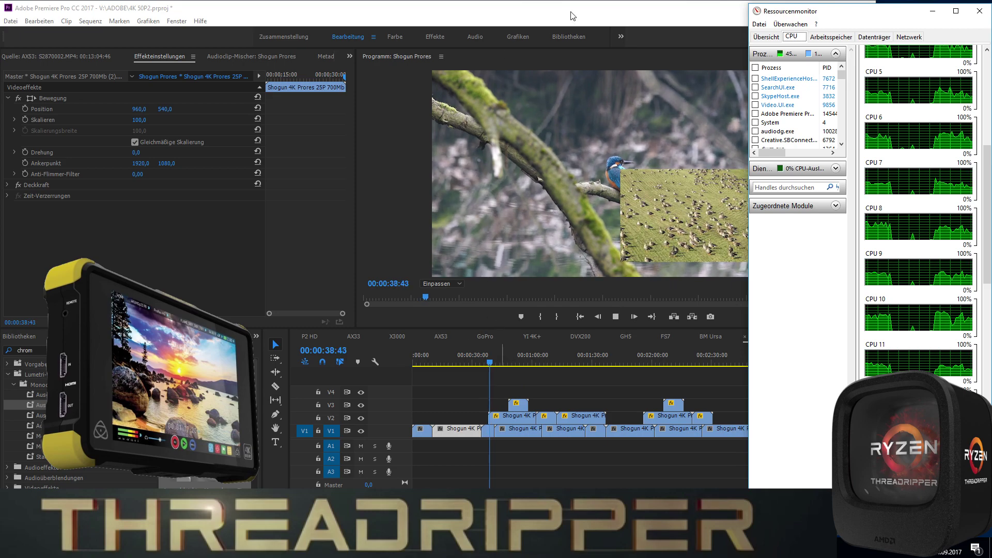
left_click(498, 321)
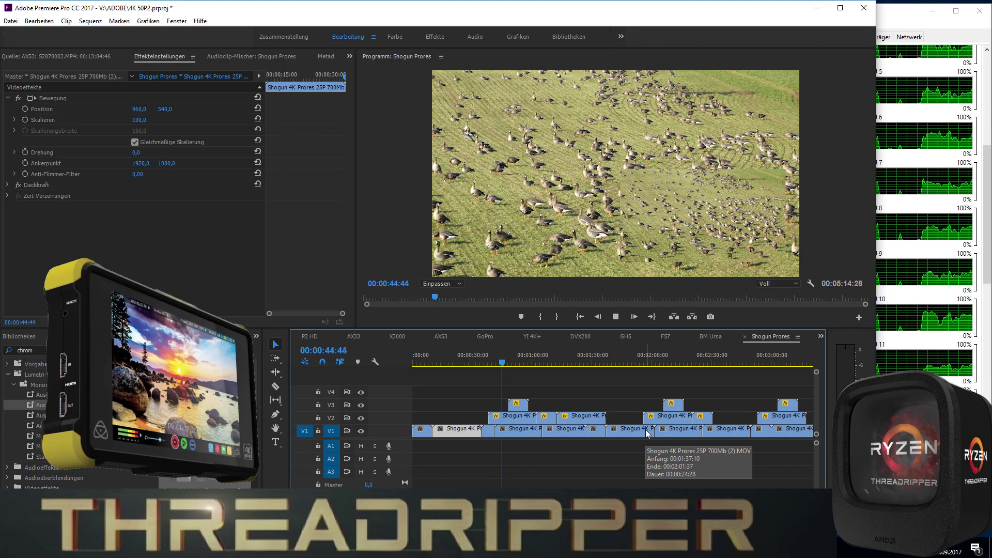
Jump the playhead to about 1:49 and stop playback
left_click(633, 364)
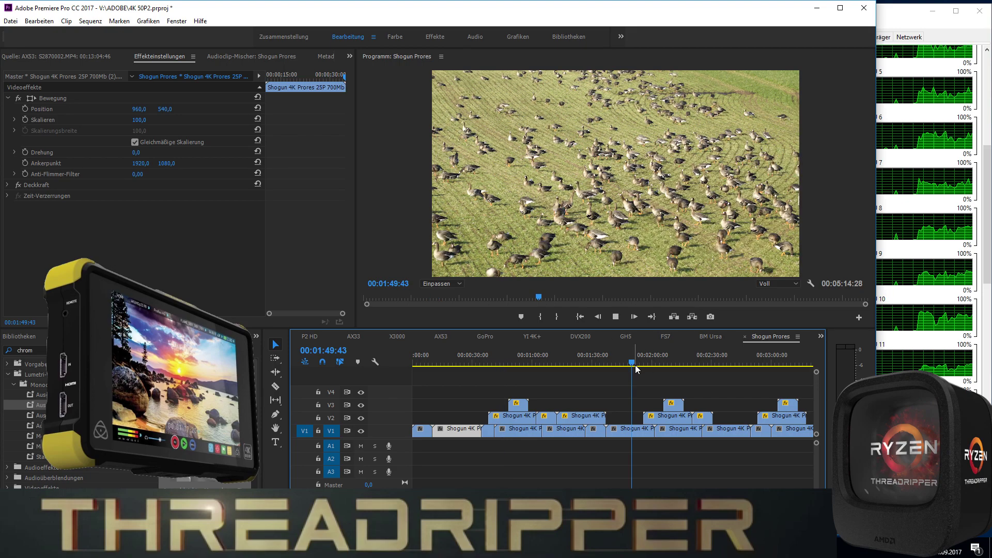
key("space")
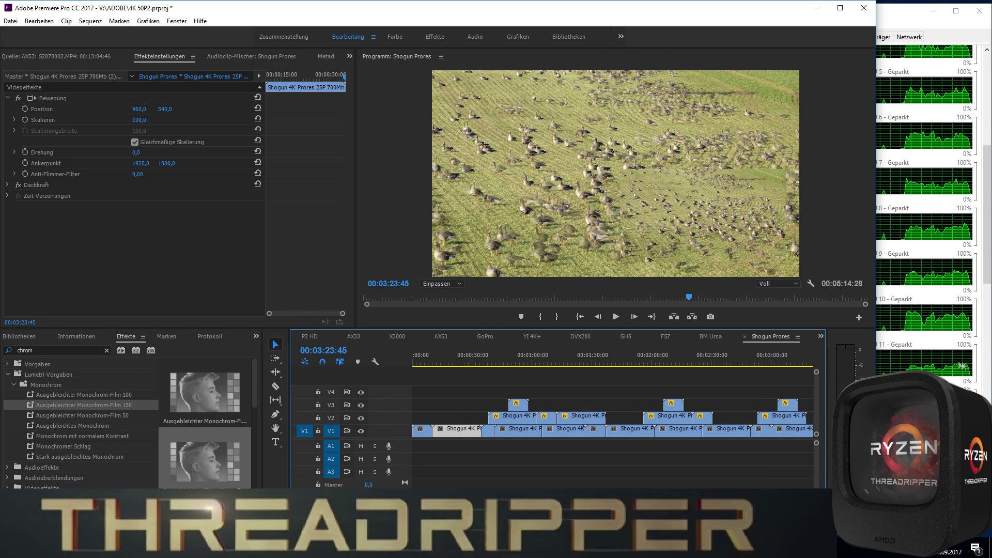
mouse_move(652, 361)
left_mouse_down()
mouse_move(755, 372)
mouse_move(756, 390)
left_mouse_up()
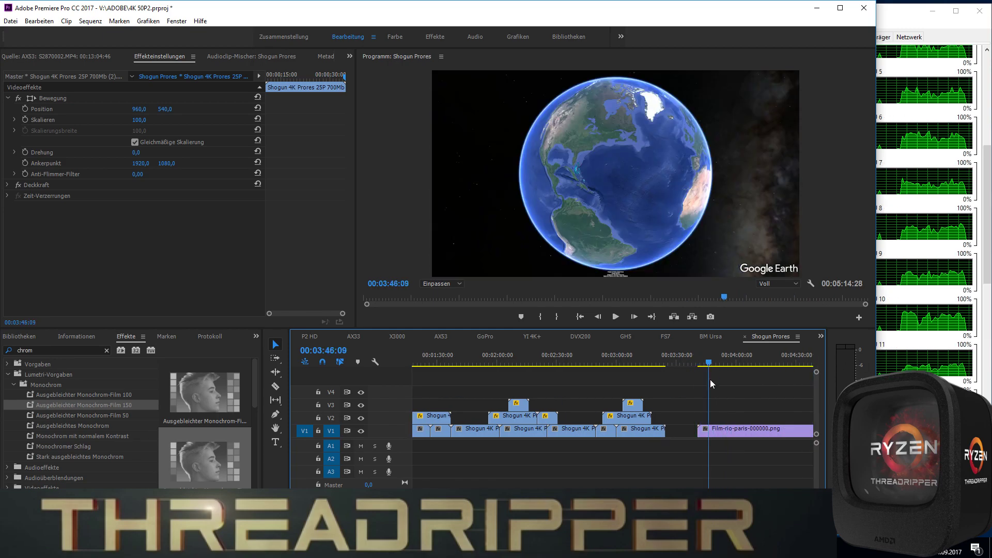
Play the Rio aerial clip while watching the Resource Monitor CPU graphs, then stop playback
mouse_move(835, 386)
left_mouse_down()
mouse_move(677, 391)
mouse_move(653, 401)
left_mouse_up()
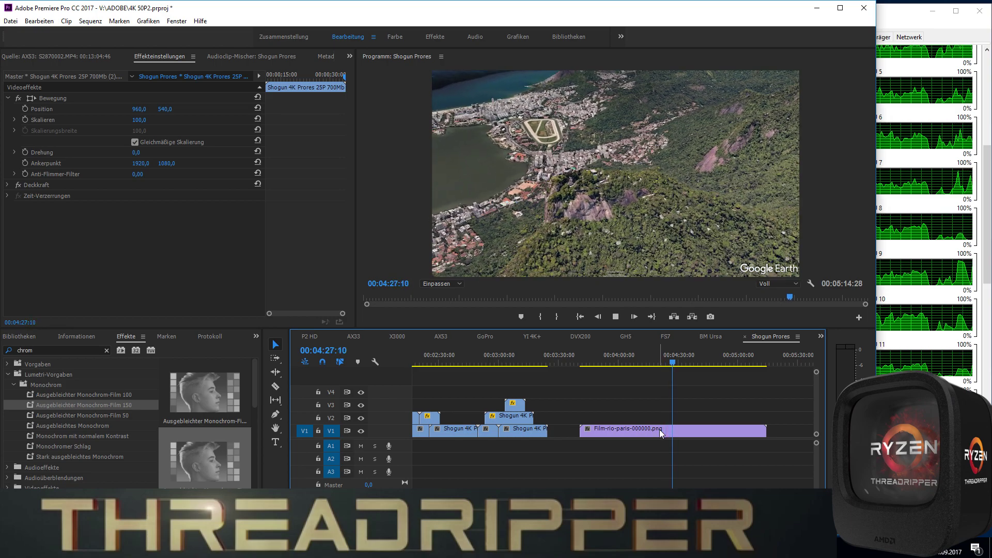
left_click(989, 382)
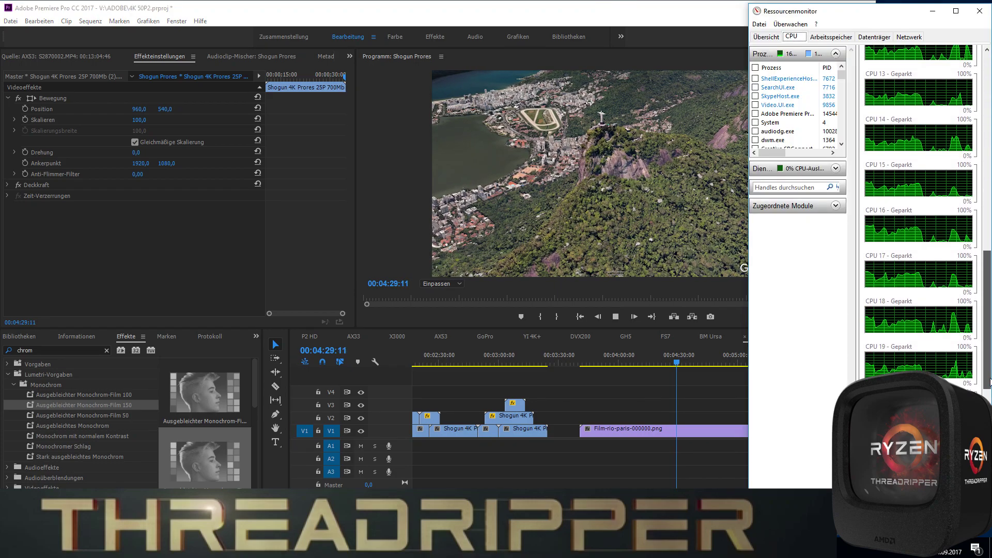
scroll(990, 381, "up", 10)
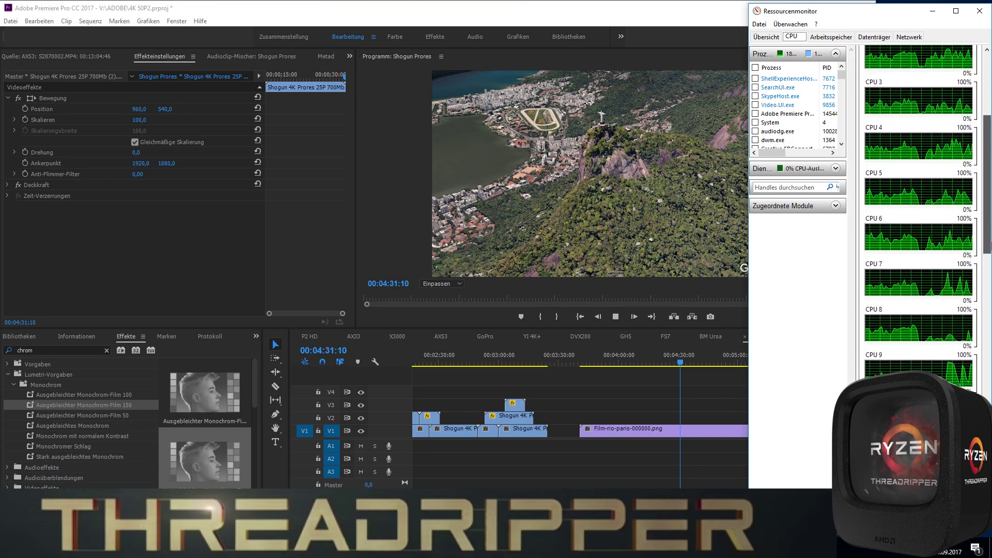
scroll(920, 217, "up", 3)
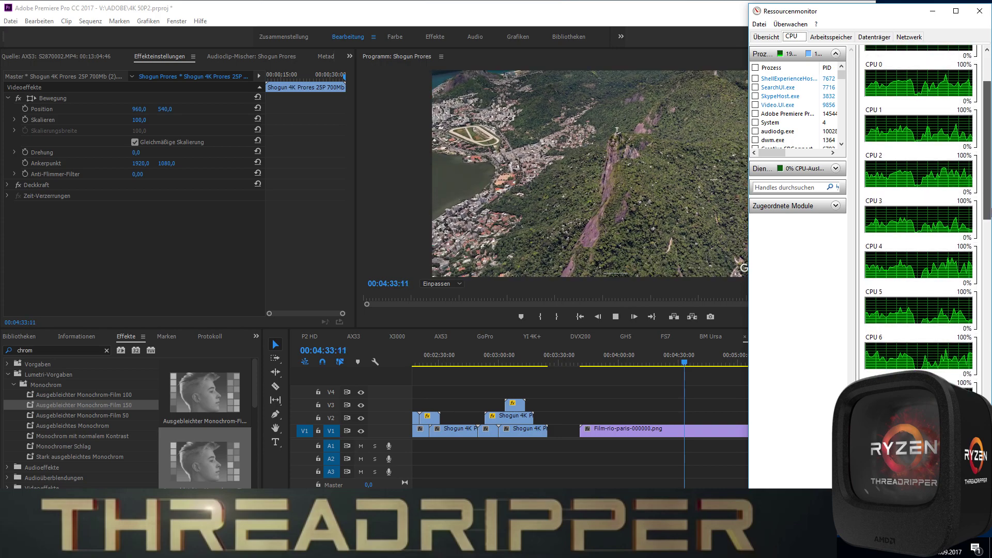
scroll(990, 211, "down", 1)
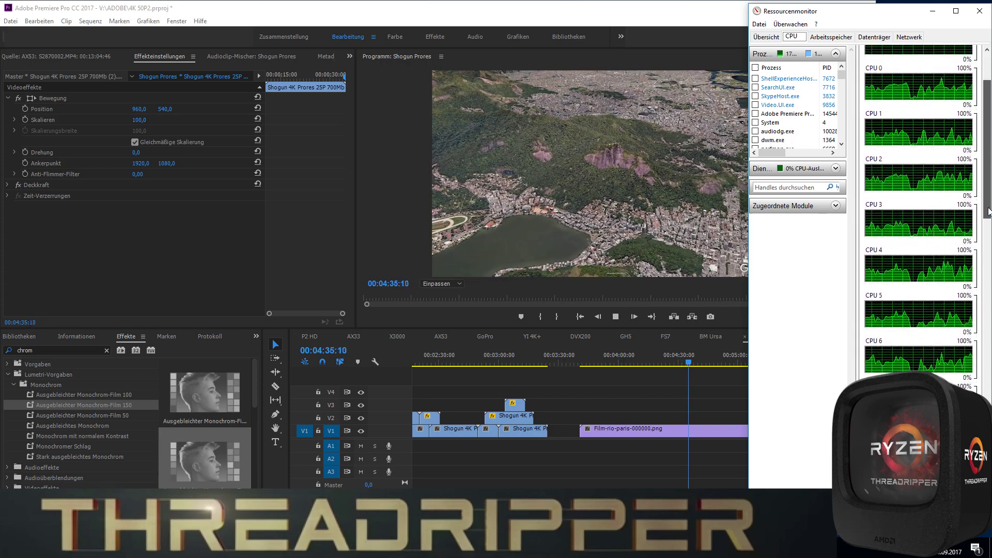
left_click_drag(988, 212, 989, 335)
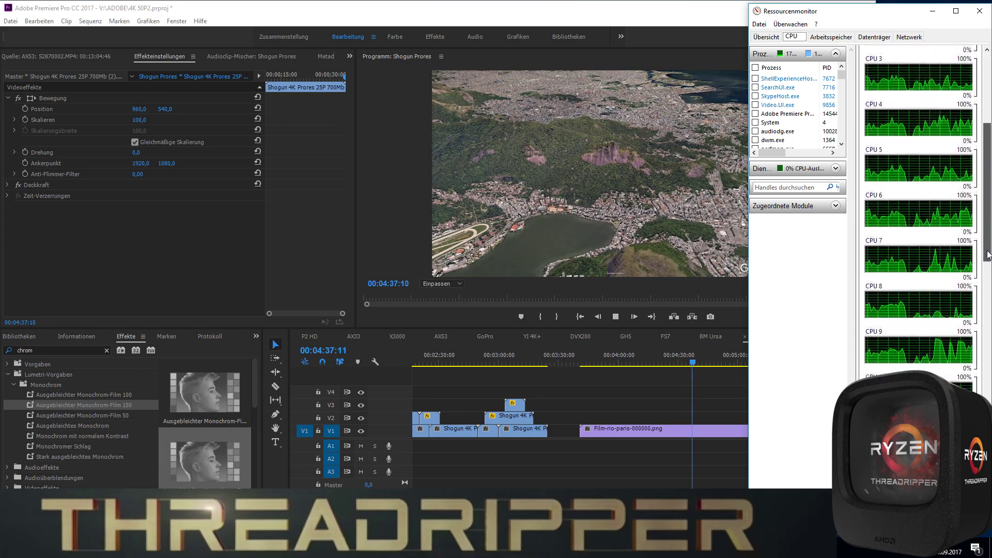
left_click_drag(988, 335, 989, 231)
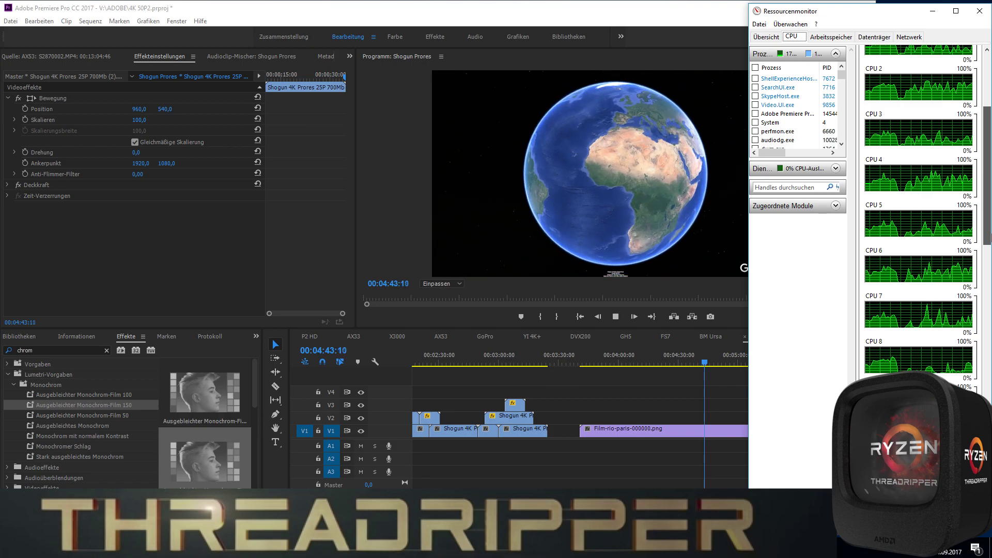
left_click_drag(988, 230, 989, 283)
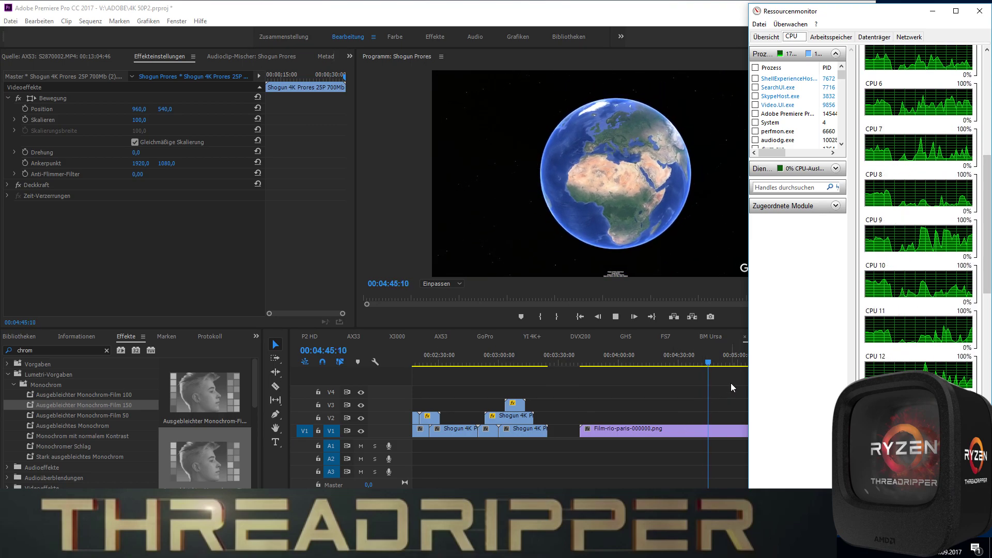
left_click(696, 374)
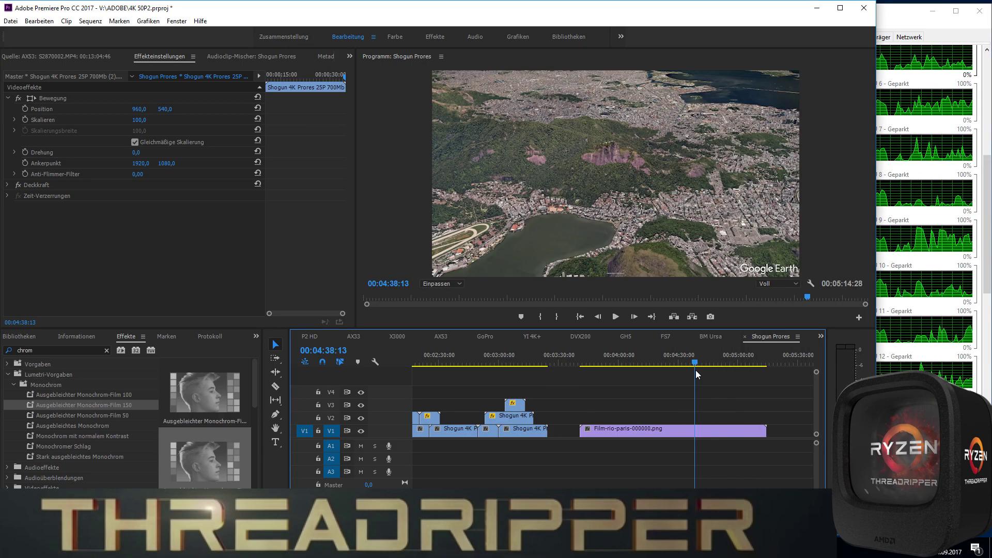
Scrub back past the Rio coastline and globe shots, then bring up the DVX200 sequence
left_click_drag(696, 374, 667, 373)
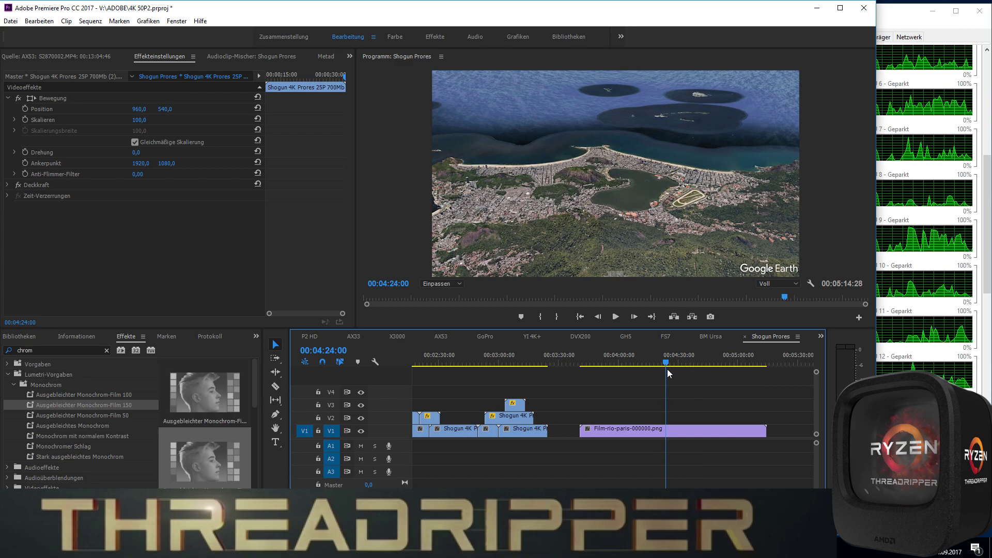
left_click_drag(650, 379, 600, 386)
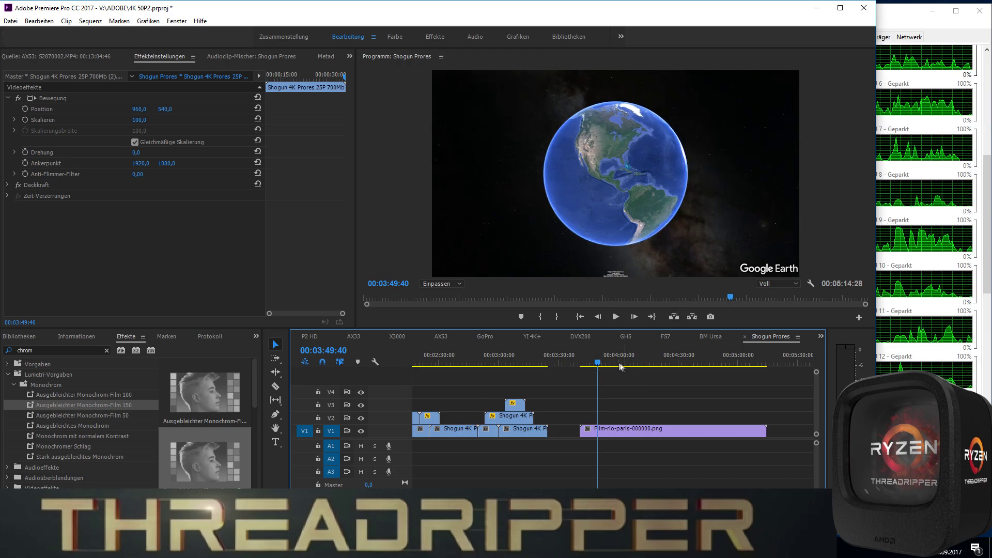
mouse_move(453, 362)
left_mouse_down()
mouse_move(459, 375)
mouse_move(418, 381)
mouse_move(428, 380)
left_mouse_up()
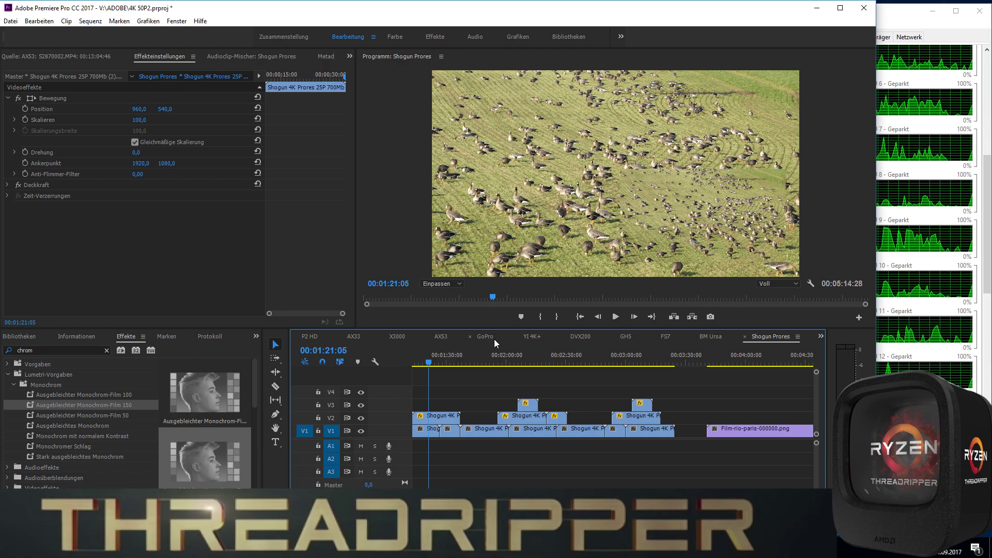
left_click(128, 24)
mouse_move(153, 23)
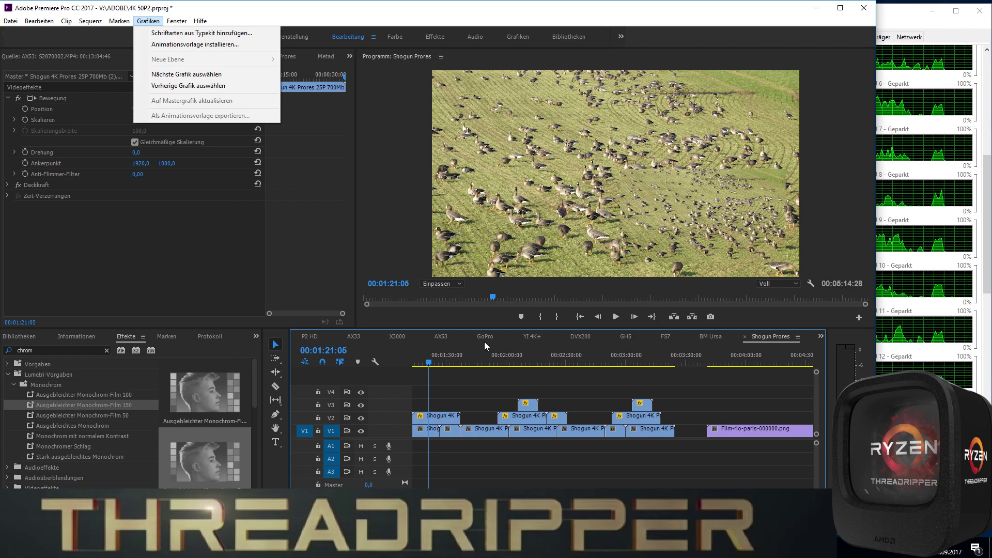
left_click(587, 336)
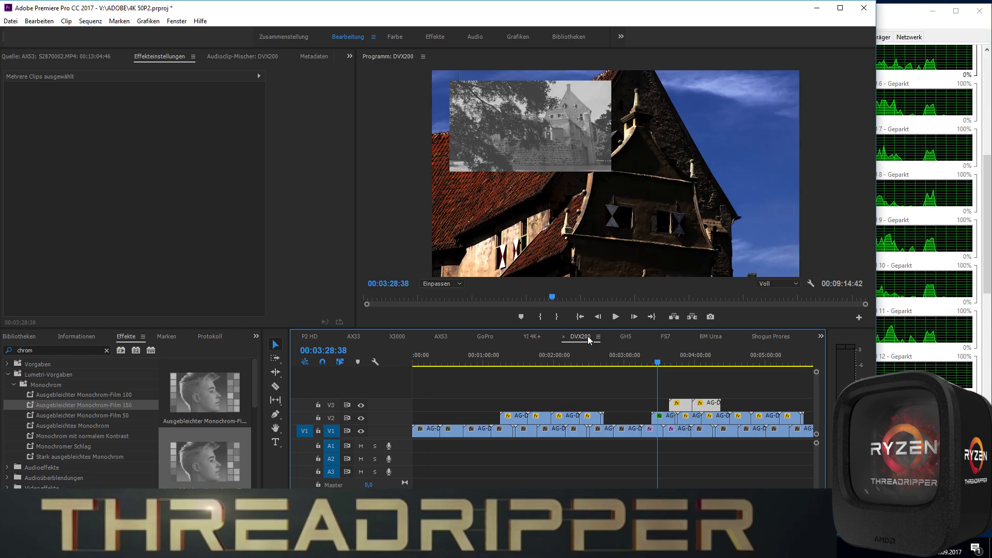
In DVX200's sequence settings, set 25 fps timebase, 1920 preview width, and disable maximum bit depth and render quality
left_click(84, 22)
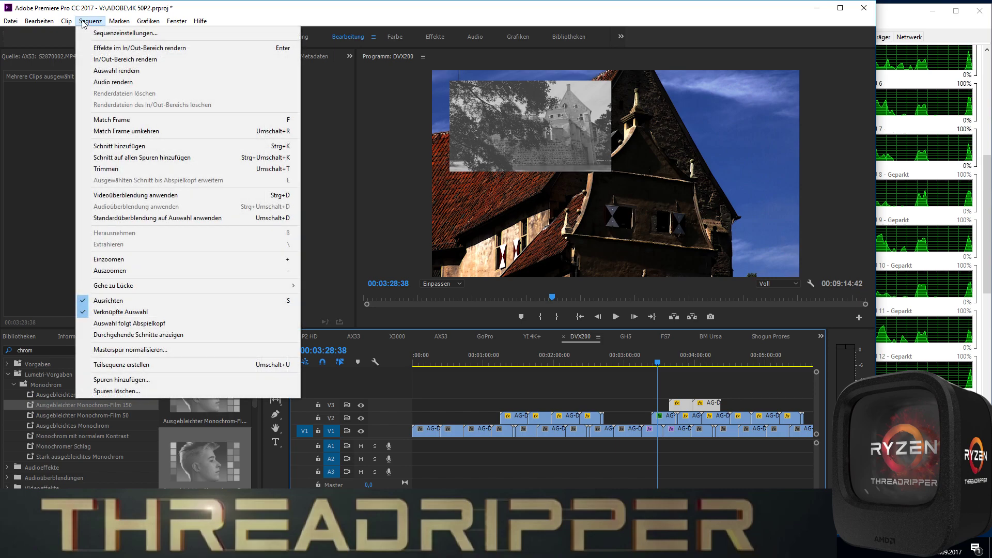
left_click(120, 33)
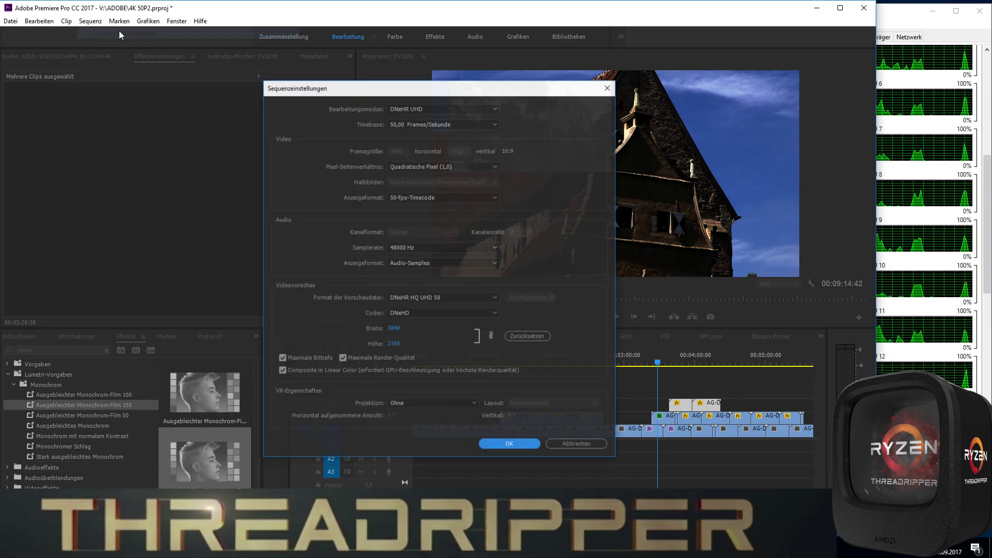
left_click(450, 123)
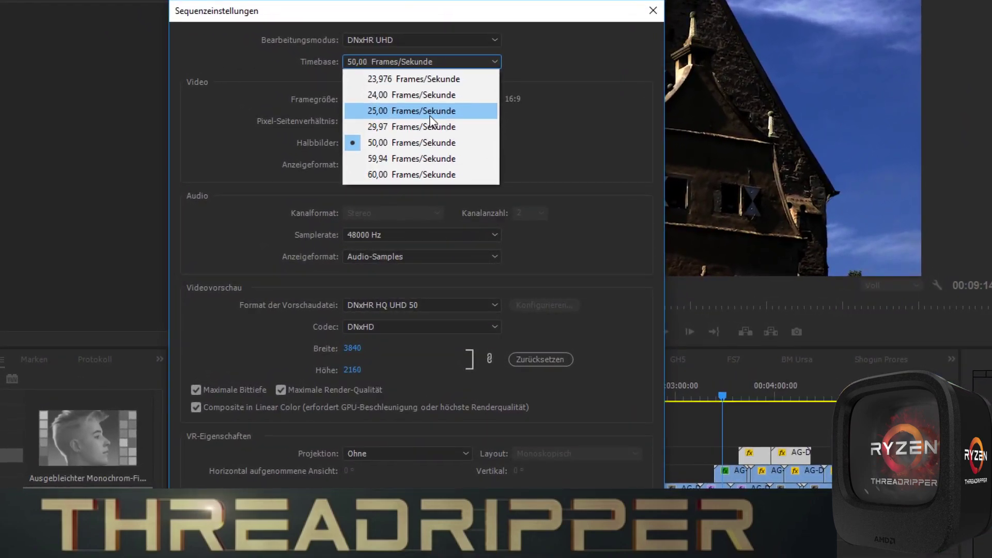
left_click(436, 125)
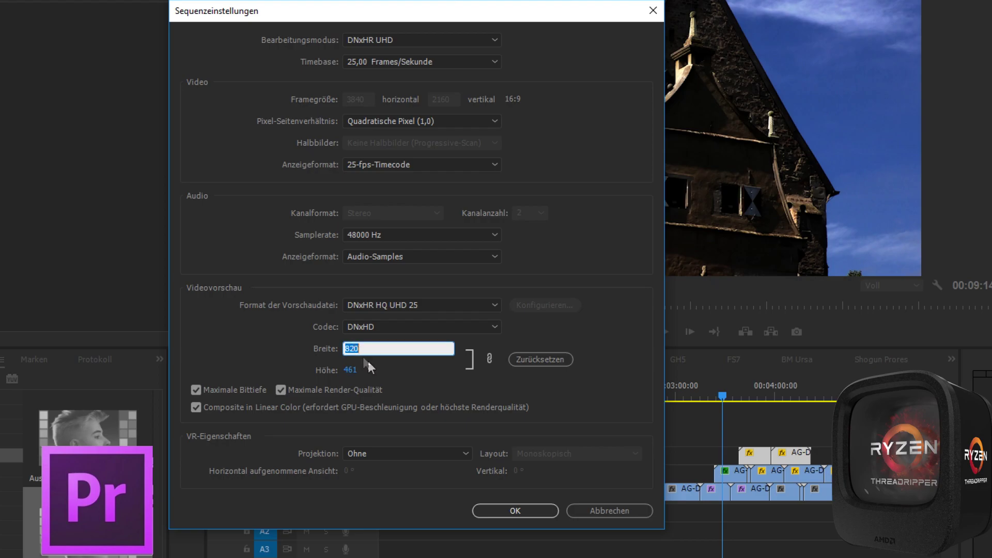
type("192")
key("Tab")
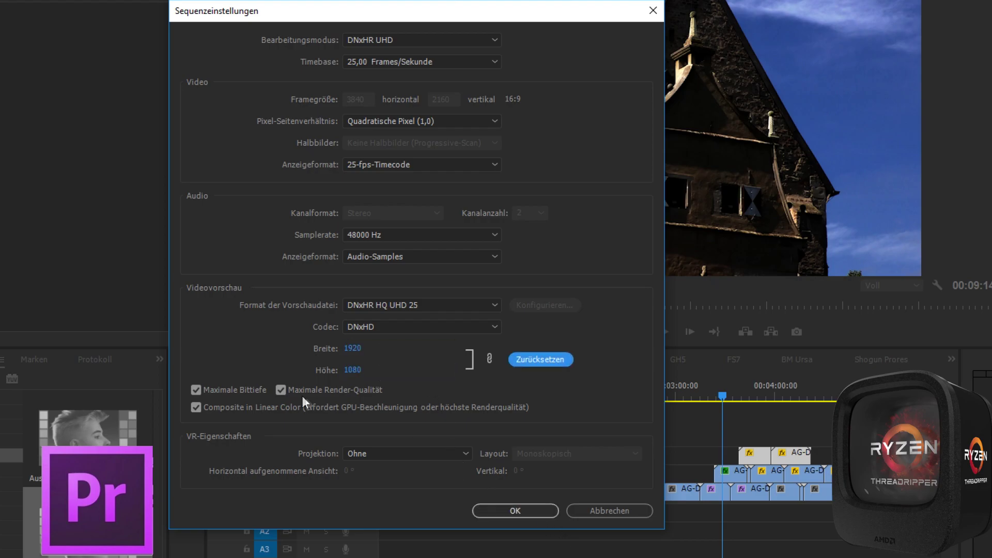
left_click(282, 390)
left_click(234, 391)
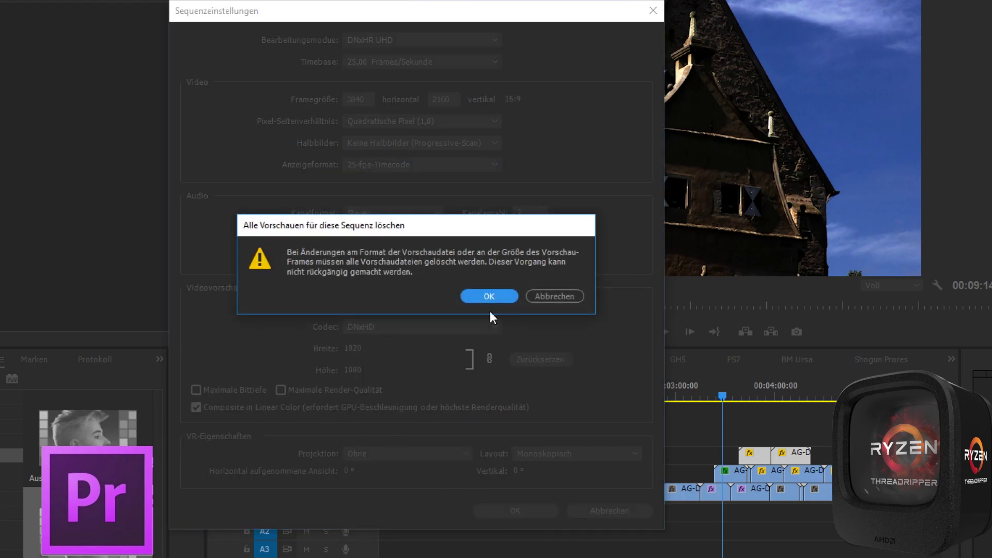
left_click(507, 290)
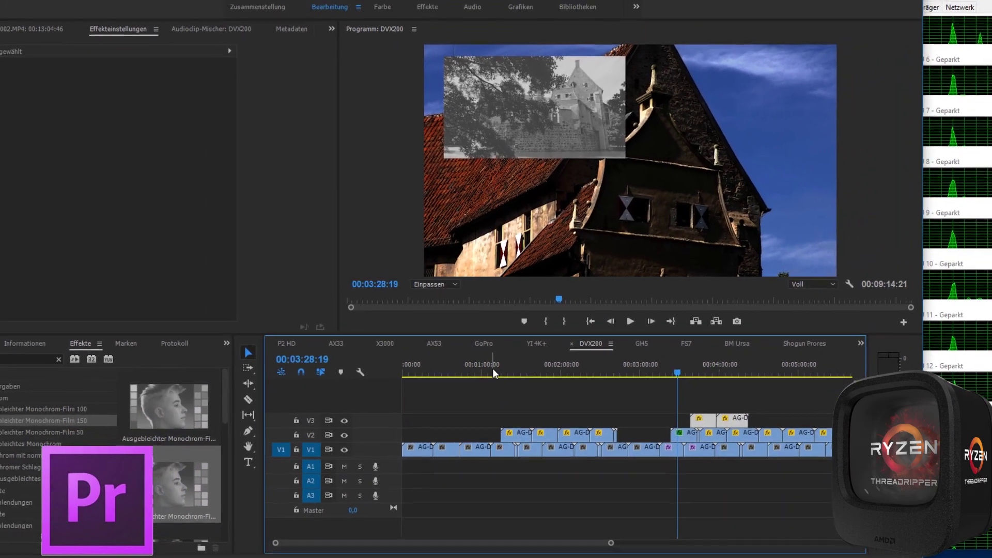
Set playback resolution to 1/2 and play from the boat shot near 00:00:57
left_click(795, 285)
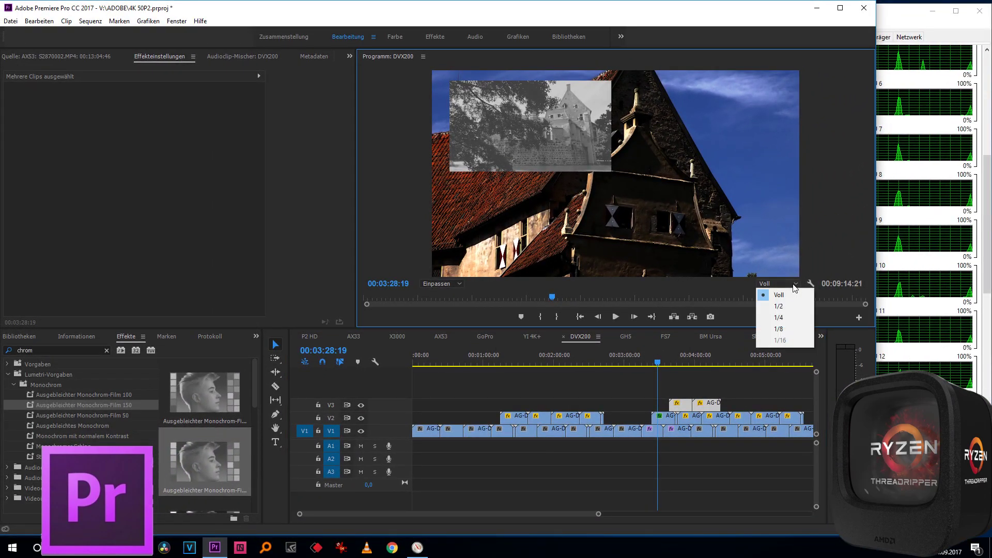
left_click(778, 306)
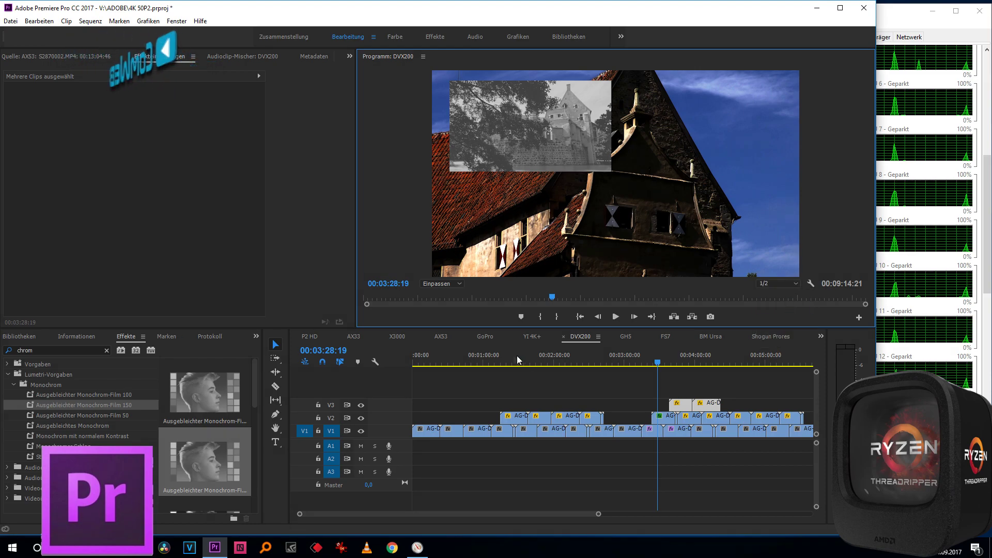
left_click(478, 364)
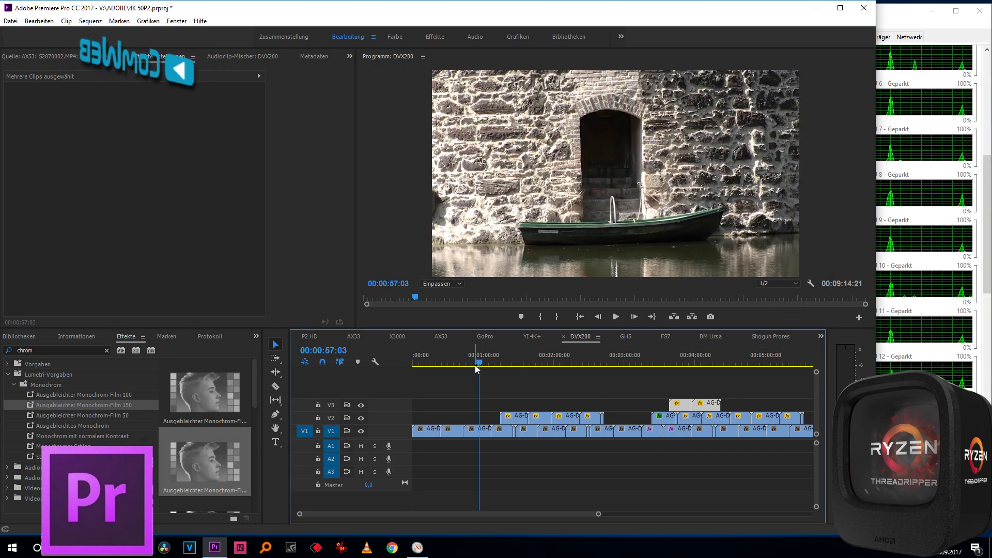
key("space")
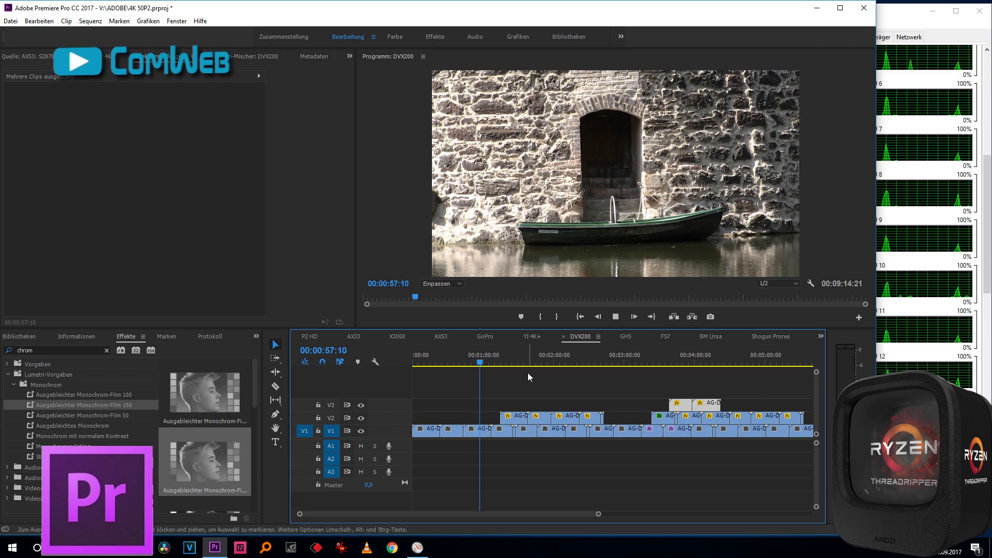
Play from about 1:24, 2:09, 3:17 and 3:25, then bring up the GH5 sequence
left_click(512, 361)
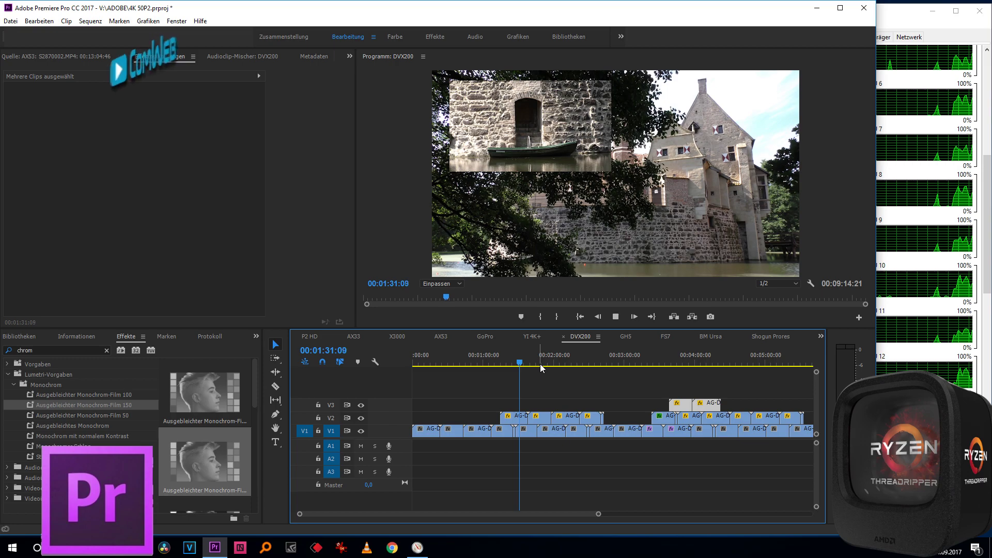
left_click(567, 364)
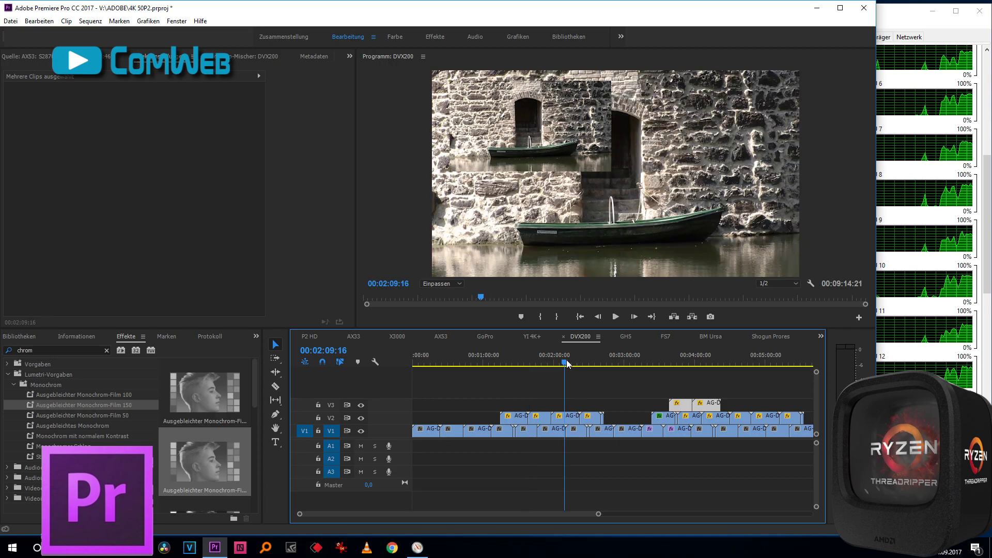
key("space")
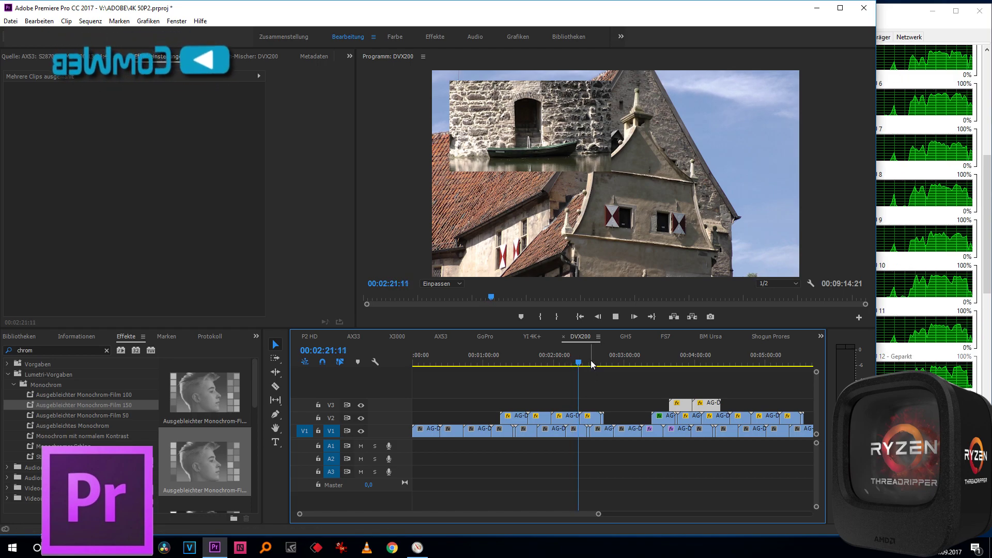
left_click(645, 366)
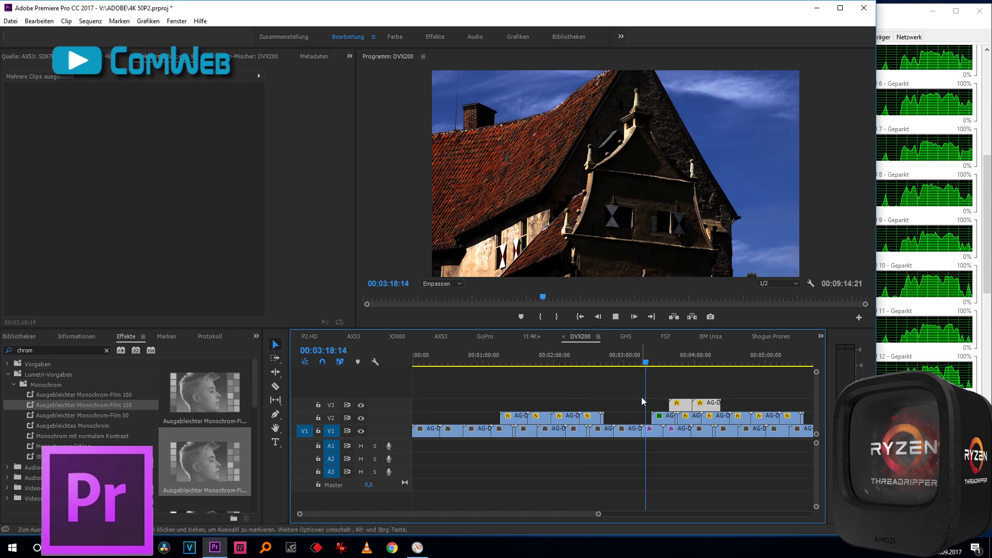
left_click(653, 366)
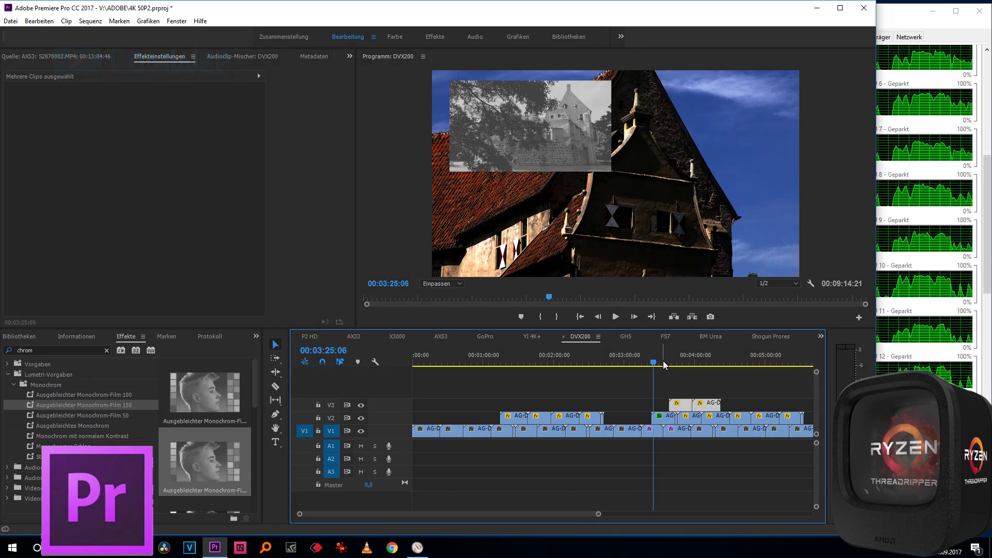
key("space")
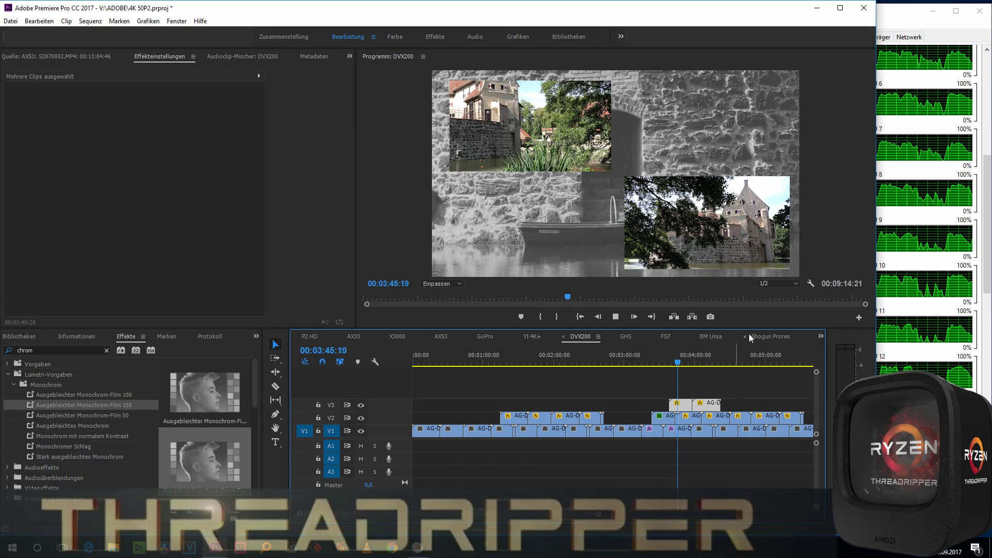
left_click(626, 338)
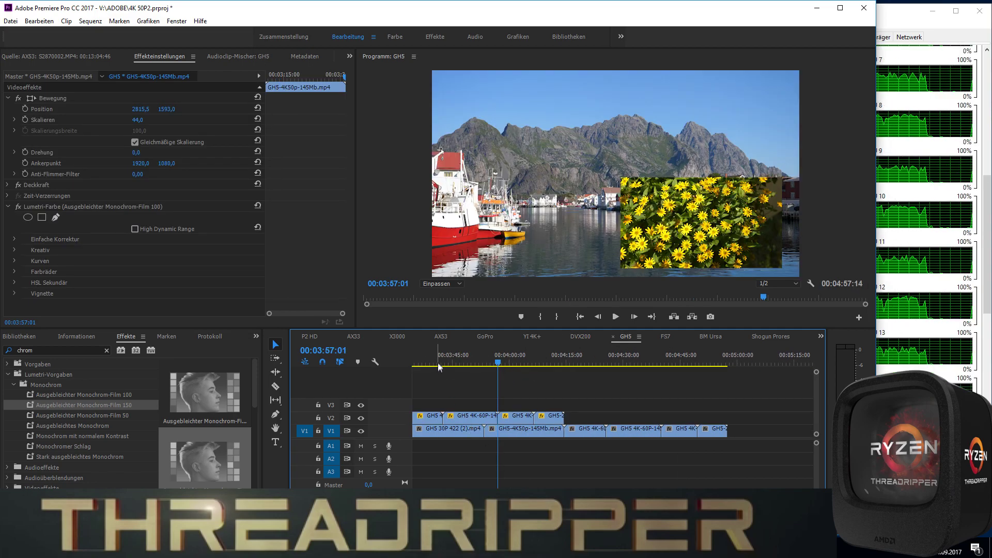
Play the GH5 sequence from about 00:03:39
left_click(431, 362)
left_click_drag(433, 365, 452, 389)
key("space")
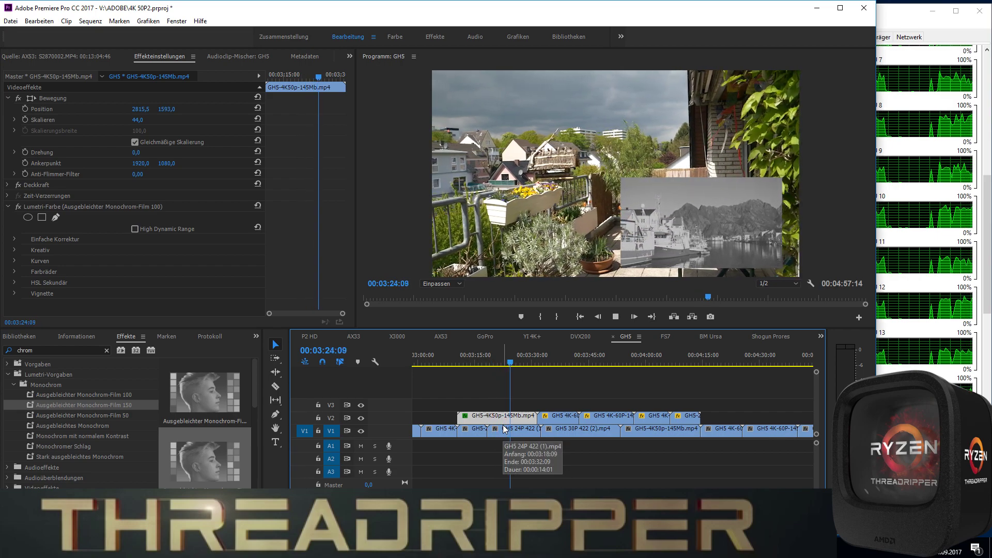
Move the GH5-2K60P clip up to V3 and place its flower inset at the frame's top-left
left_click_drag(690, 417, 515, 409)
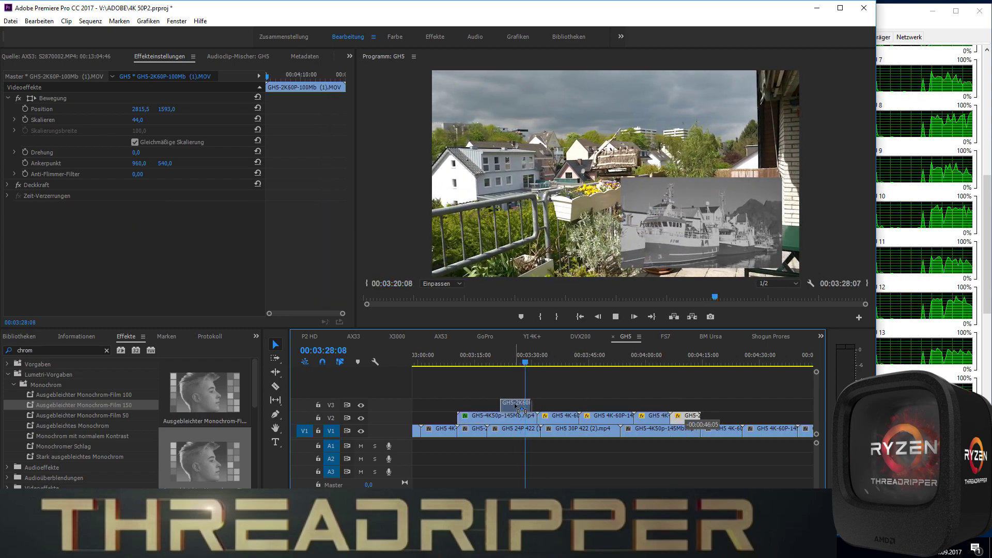
left_click(504, 360)
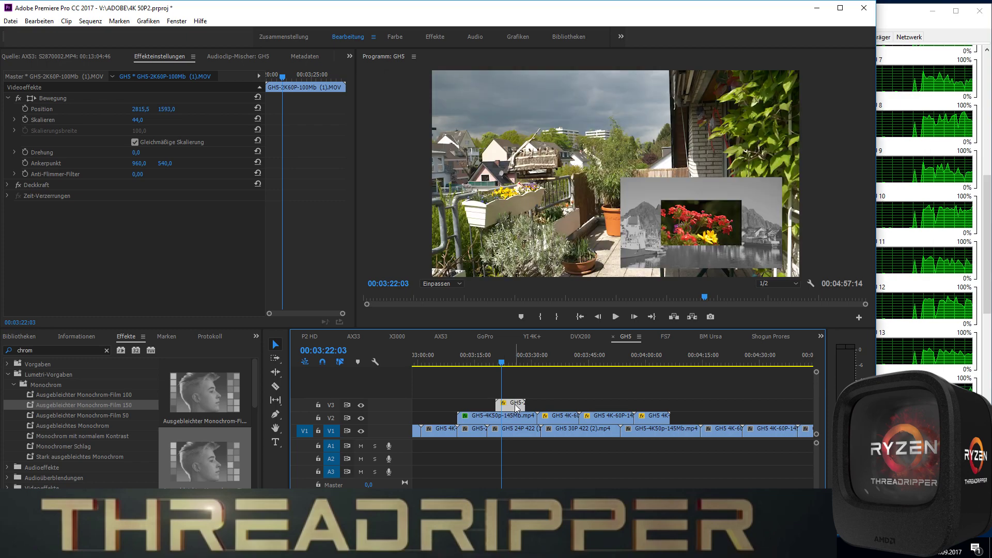
left_click(714, 236)
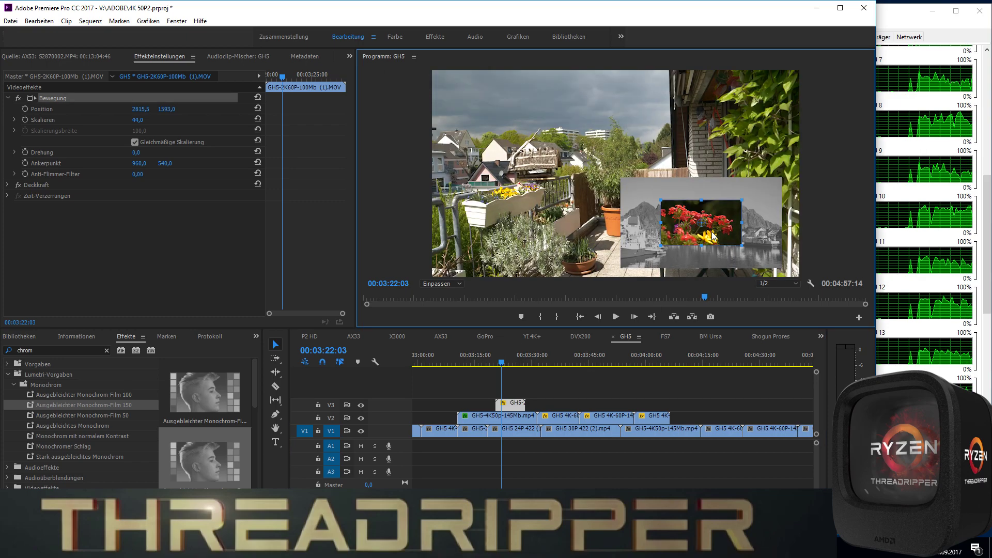
left_click_drag(714, 236, 488, 121)
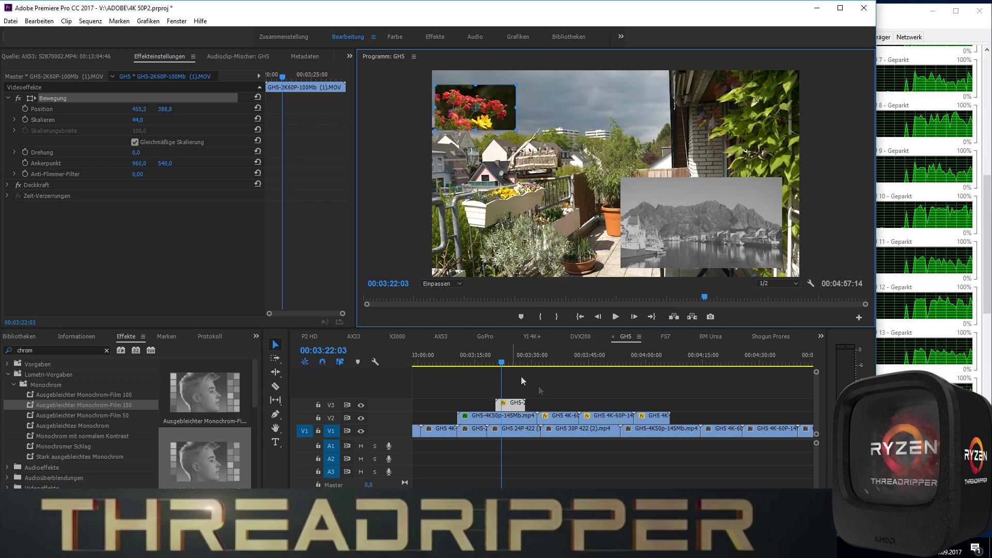
Review the edited section from 00:03:18, then bring up the FS7 sequence
left_click(489, 361)
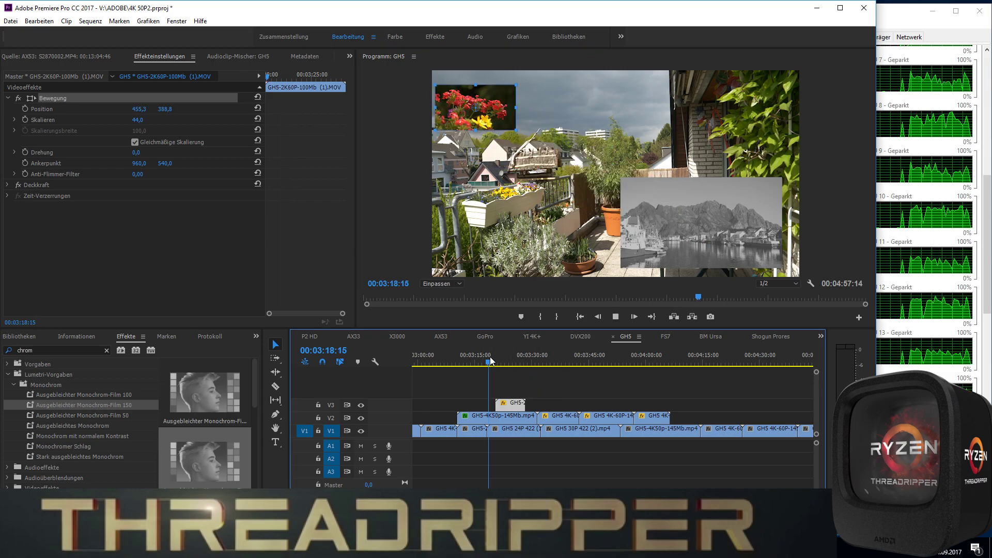
key("space")
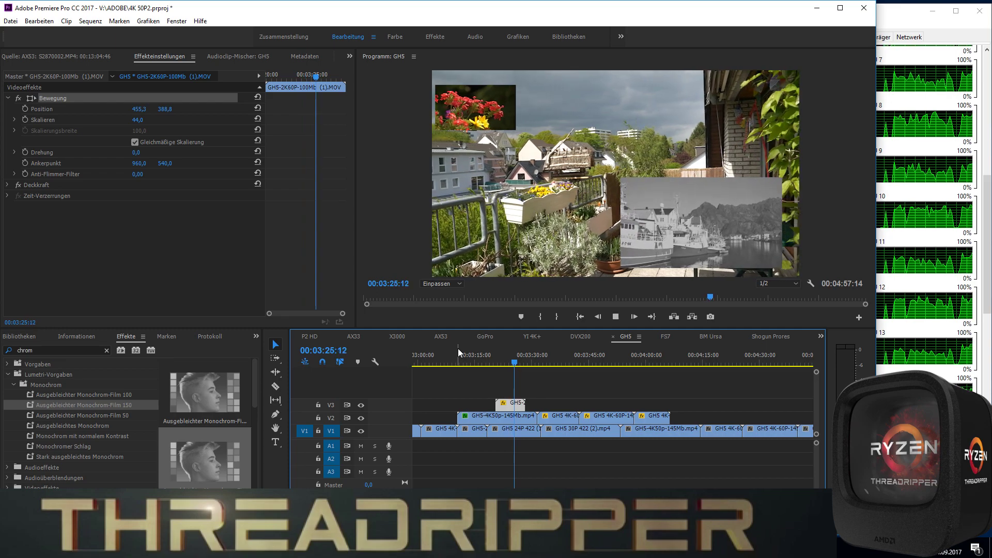
key("space")
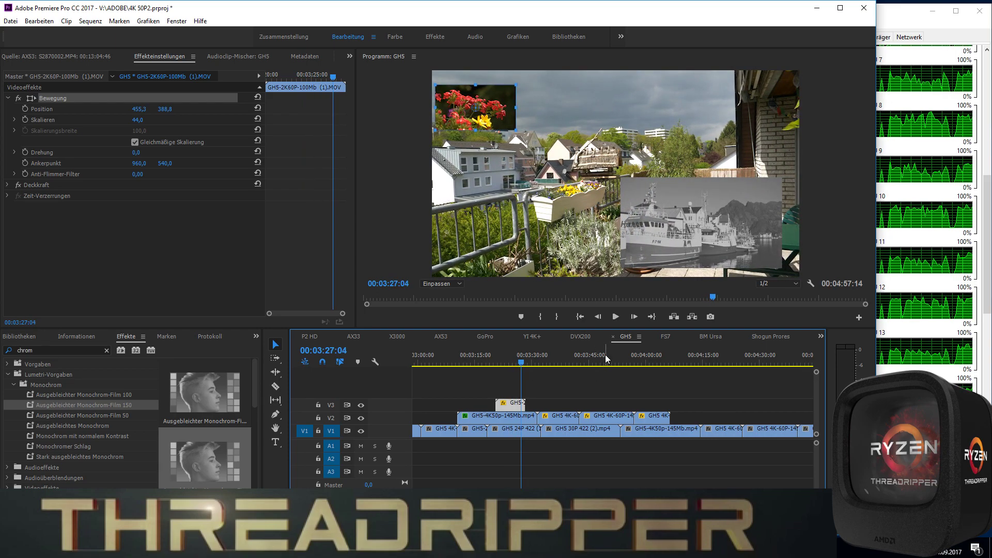
left_click(669, 337)
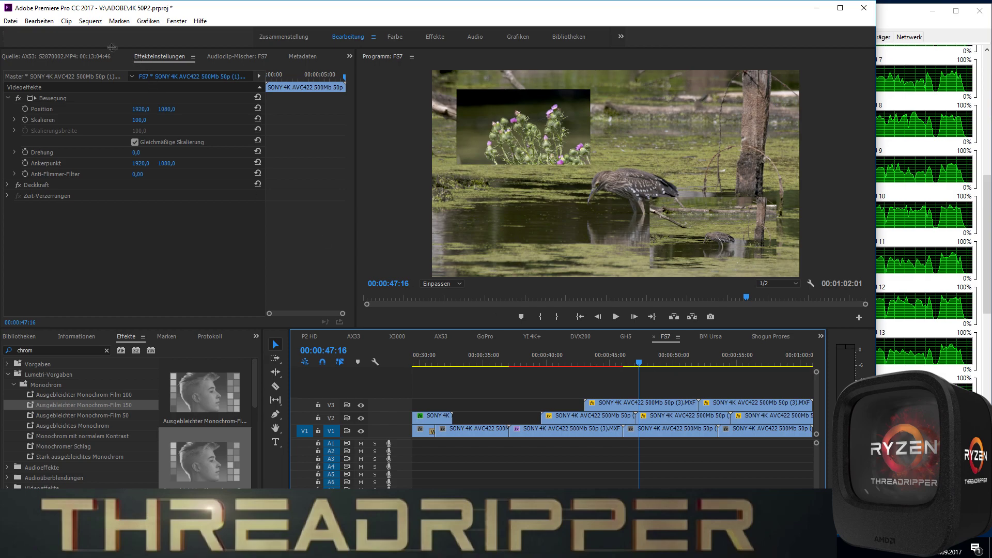
In FS7's sequence settings, set 25 fps timebase, 1920 preview width, and disable maximum render quality and bit depth
left_click(91, 21)
left_click(103, 30)
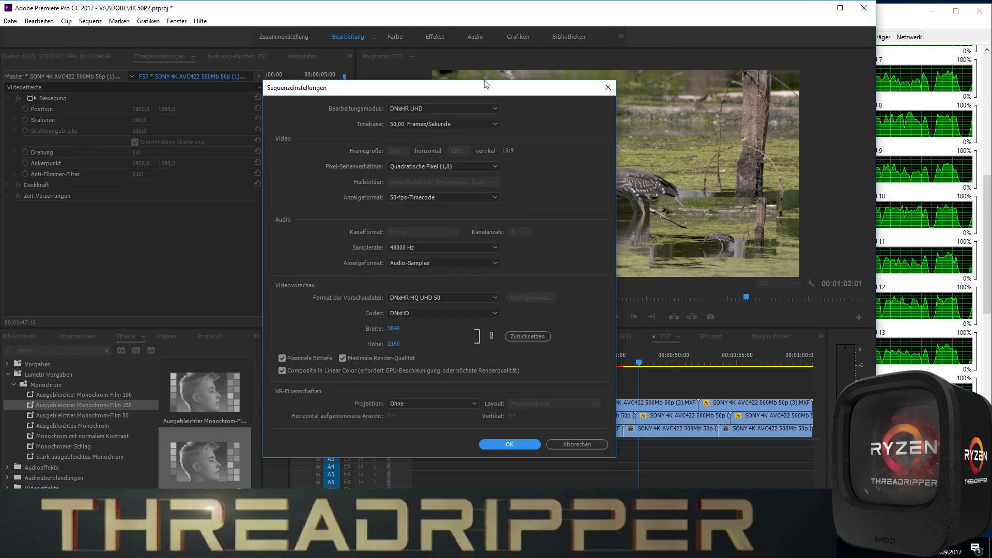
left_click(460, 124)
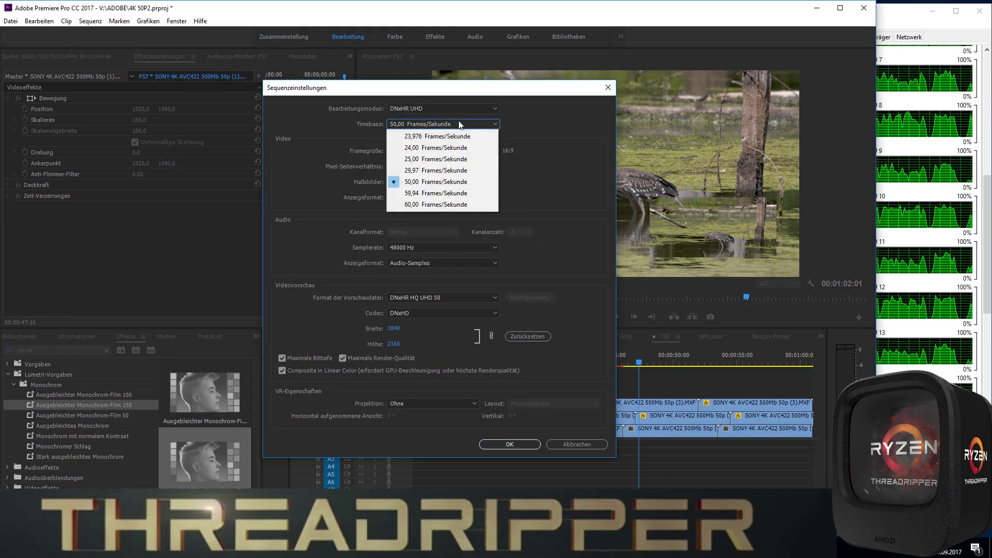
left_click(455, 159)
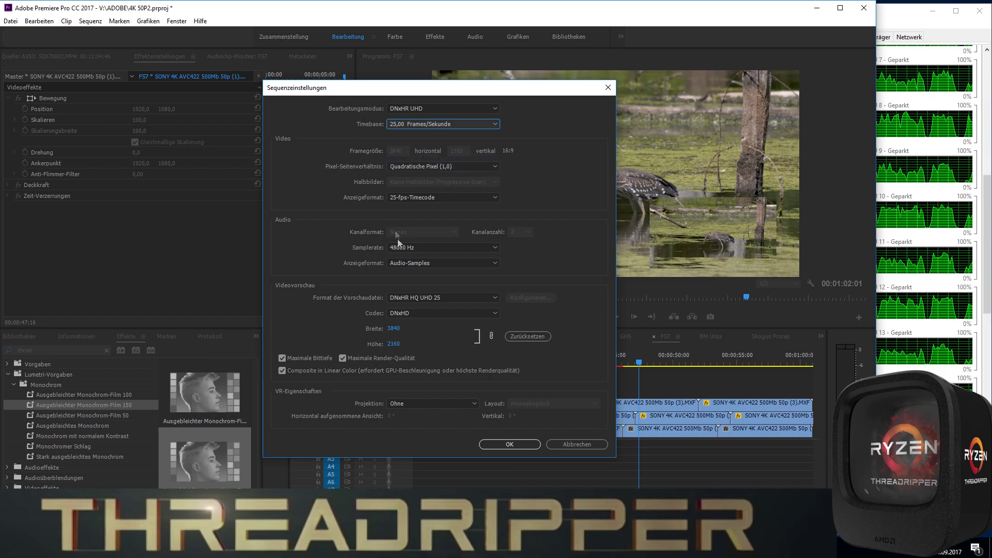
left_click(394, 329)
type("1920")
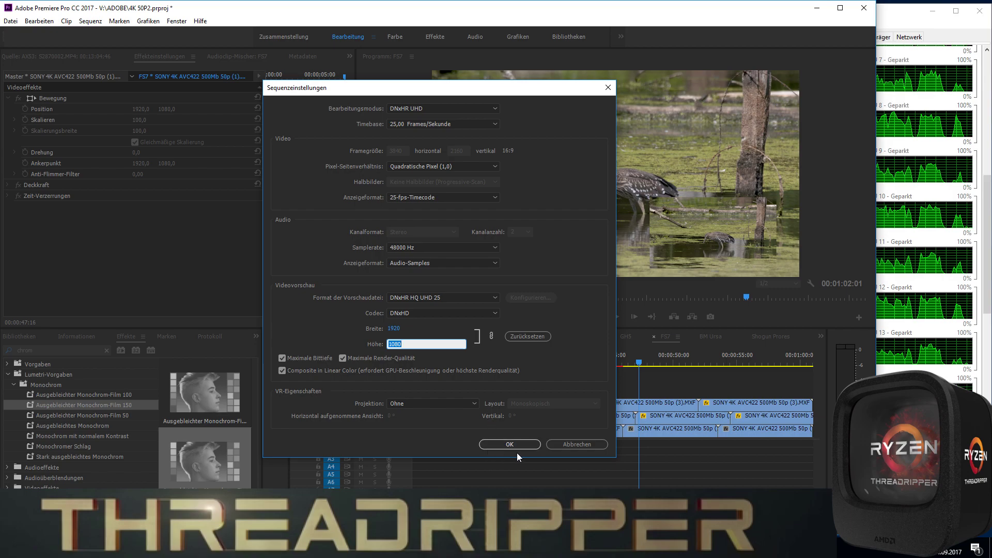
left_click(344, 359)
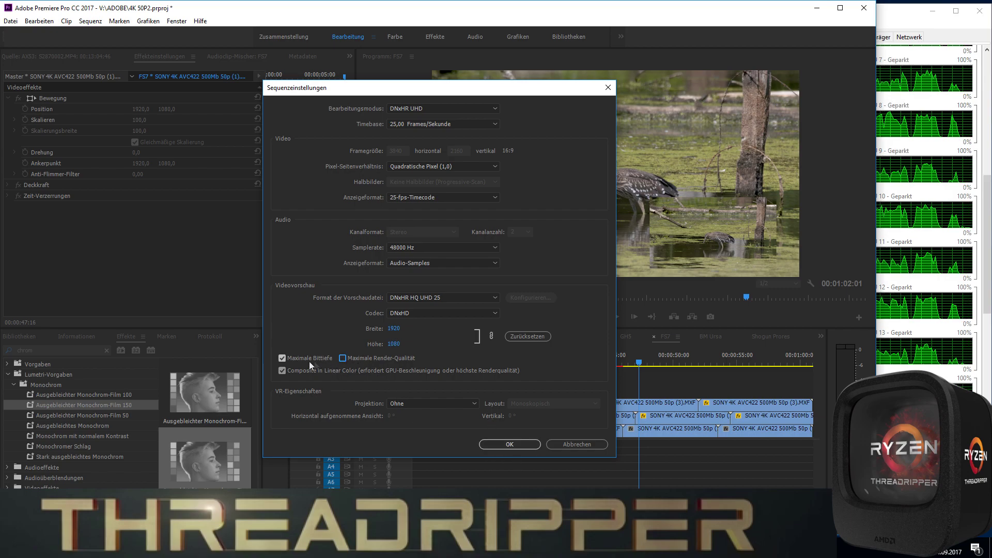
left_click(296, 358)
left_click(513, 444)
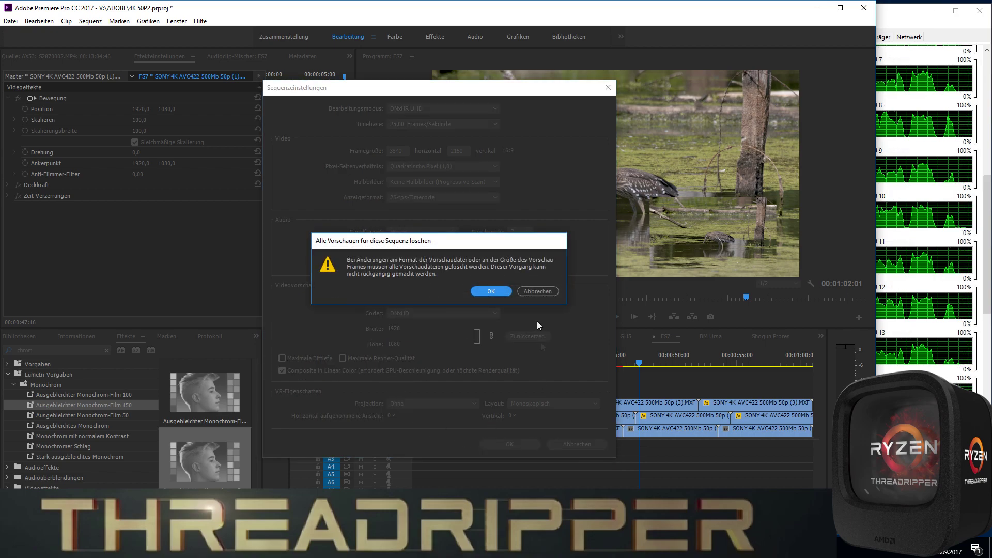
left_click(490, 292)
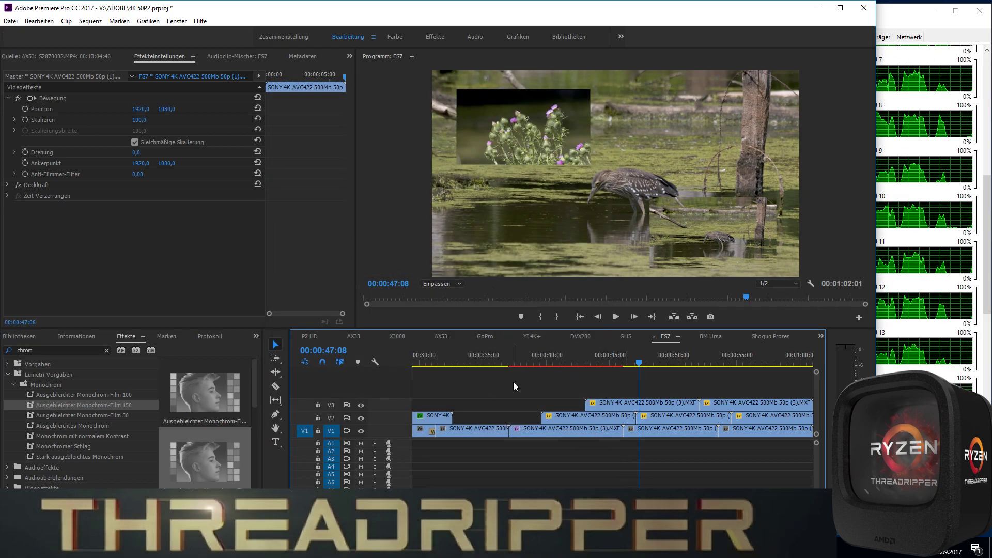
Play the FS7 sequence from around 00:00:24–00:00:36, then stop
left_click_drag(491, 364, 506, 364)
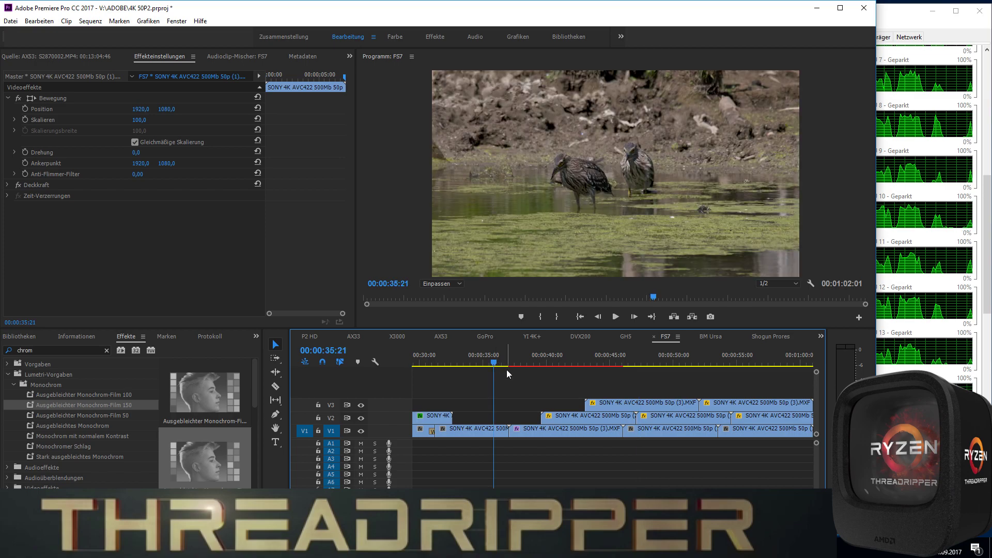
key("space")
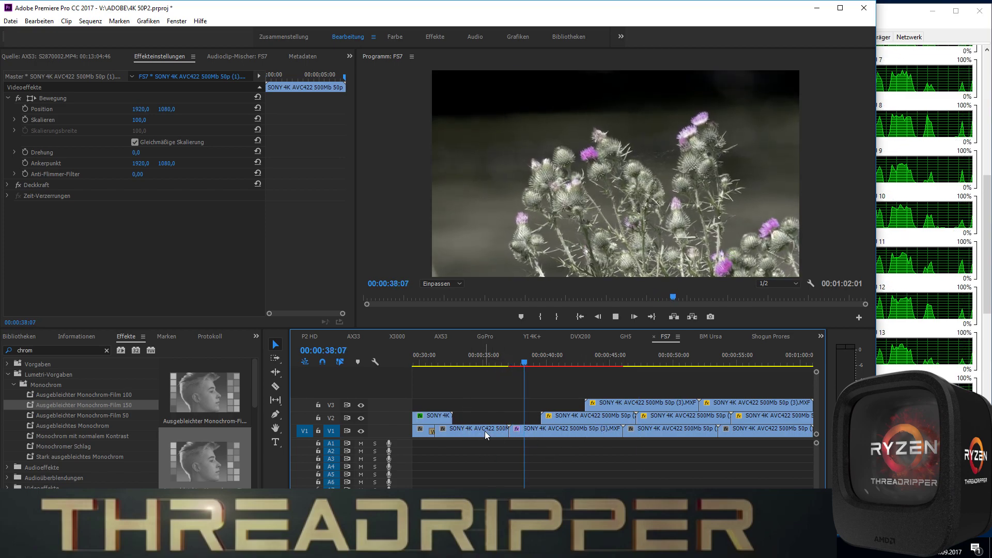
left_click(492, 364)
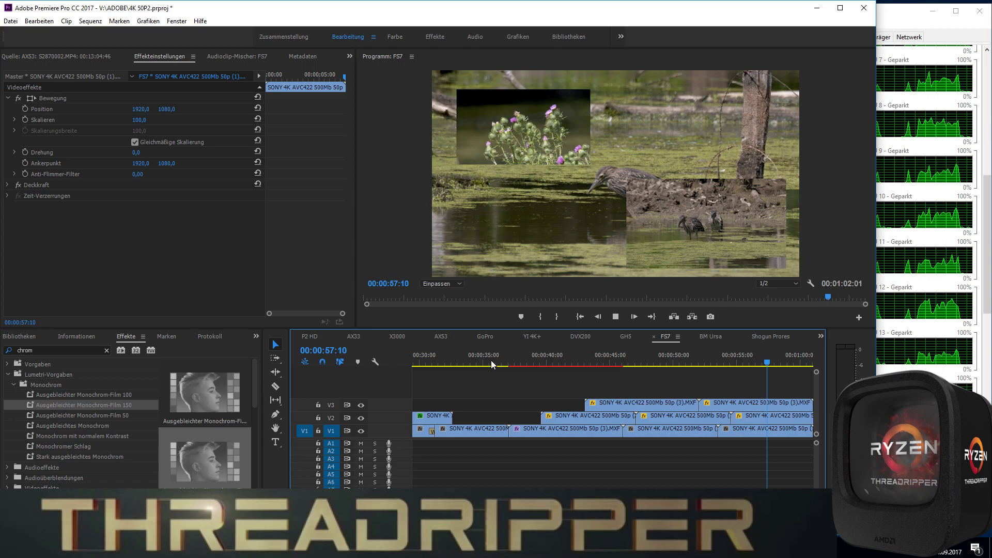
left_click(423, 363)
left_click(721, 361)
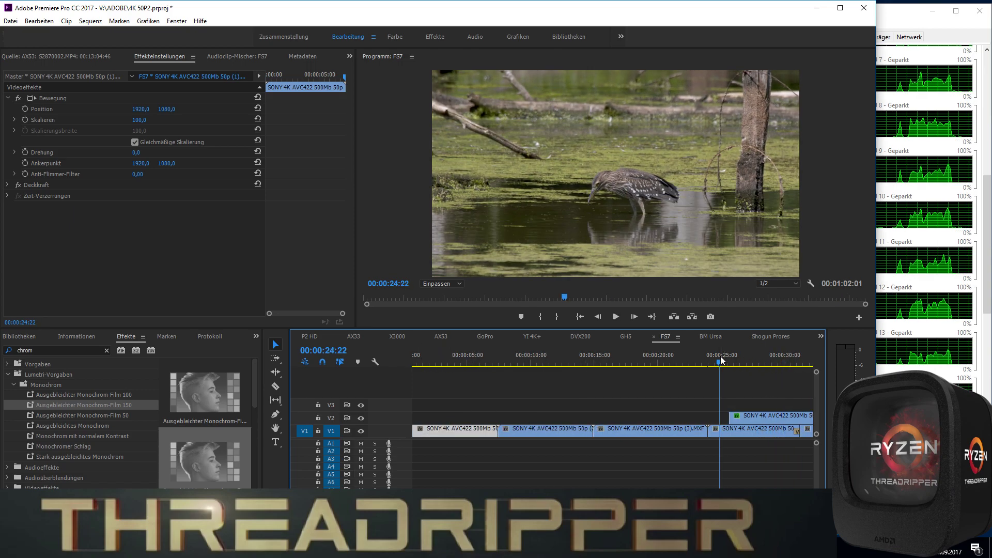
key("space")
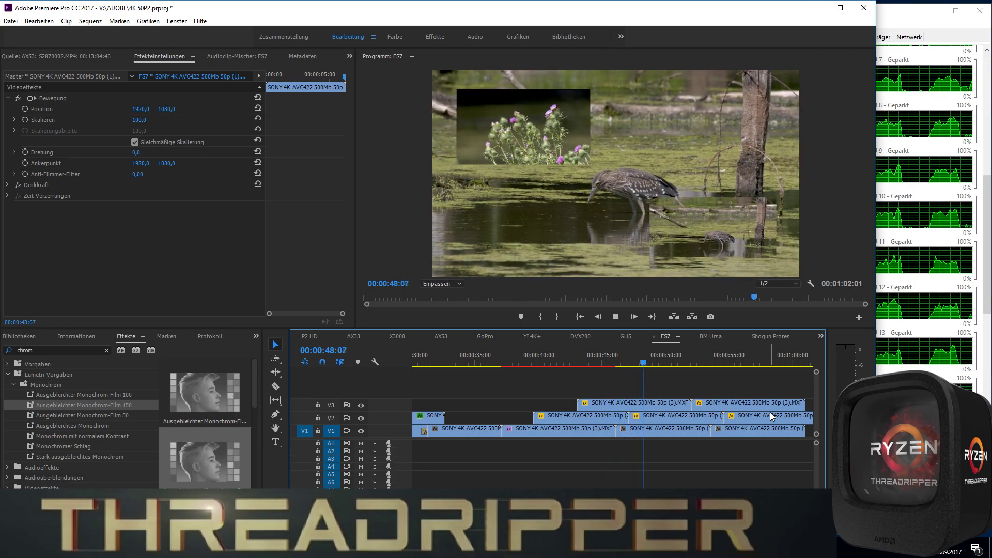
key("space")
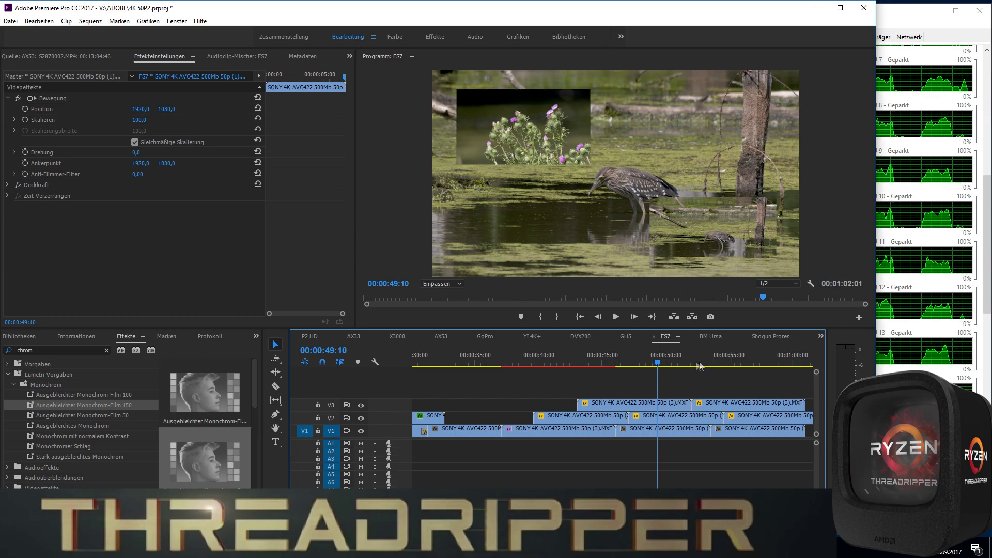
Play from the thistle shot at 00:00:44:01, skip to about 0:49, then bring up BM Ursa
left_click(590, 366)
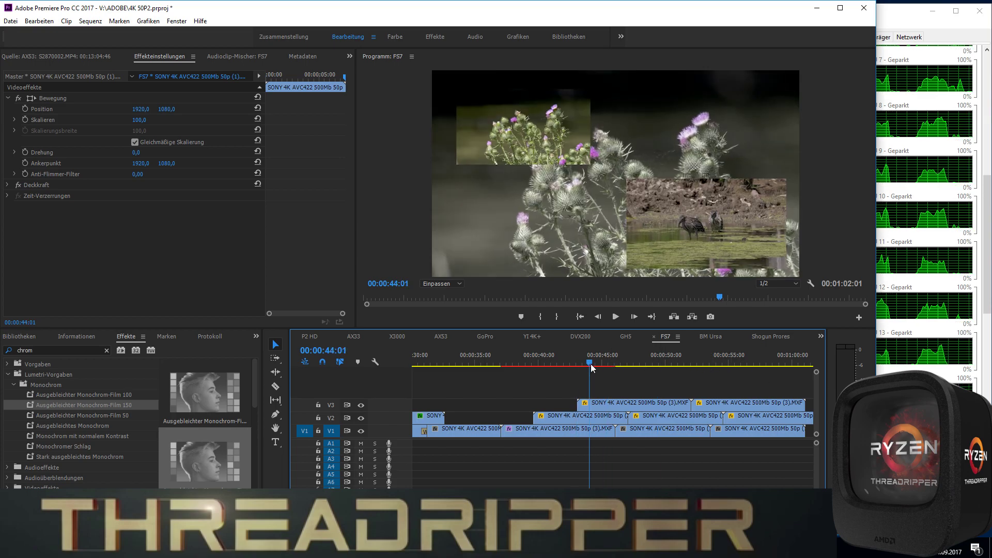
key("space")
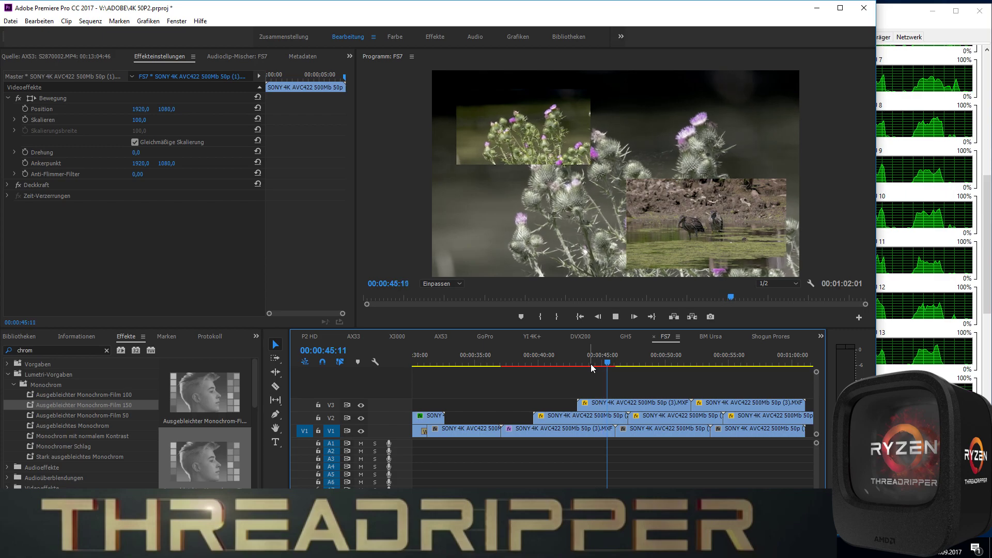
left_click(657, 364)
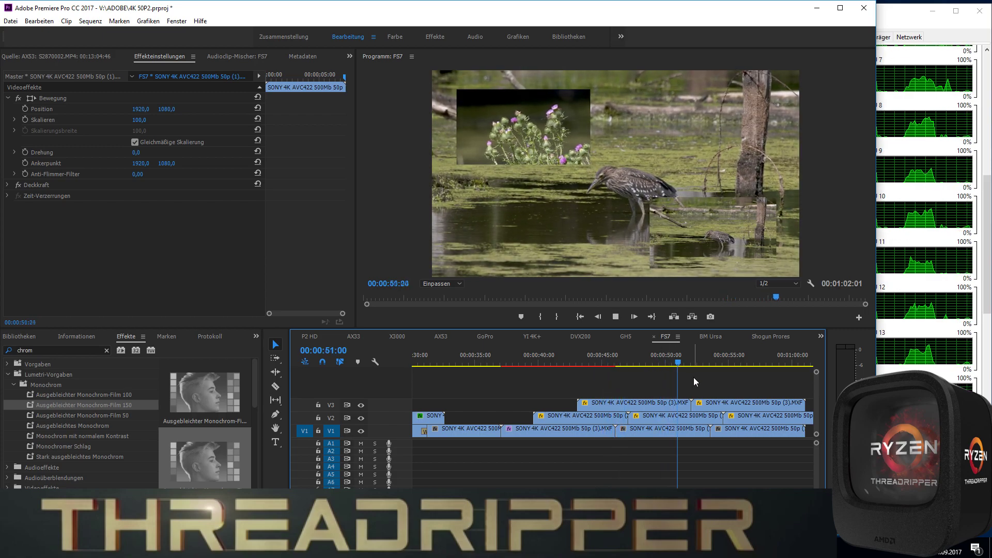
left_click(711, 337)
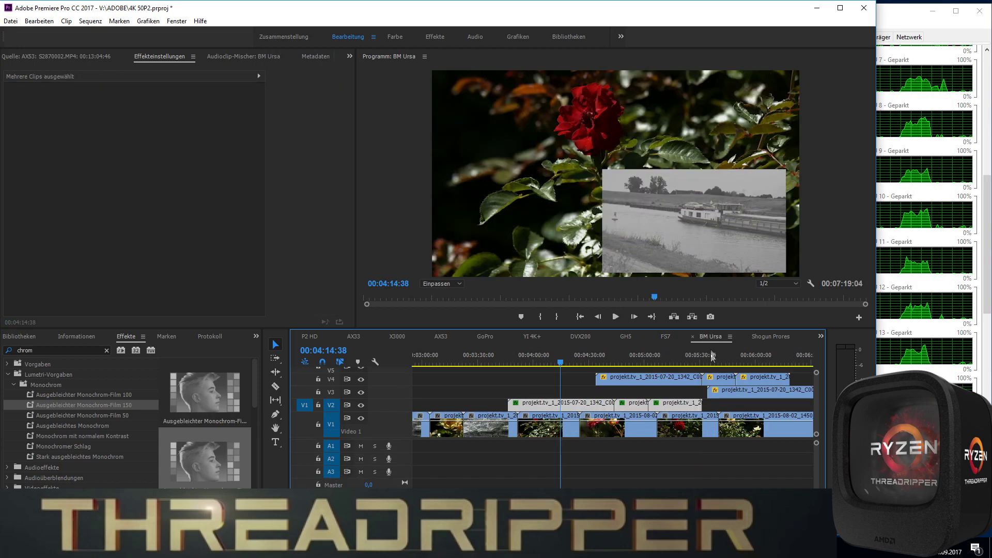
Play BM Ursa's rose shots, jump to about 4:55, then resume Shogun Prores from 00:02:02:01
key("space")
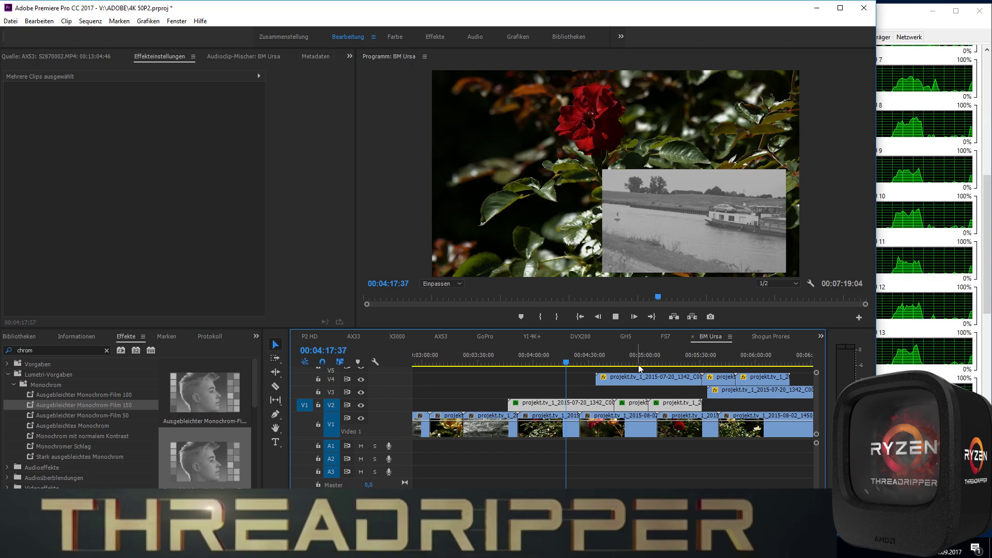
left_click(636, 362)
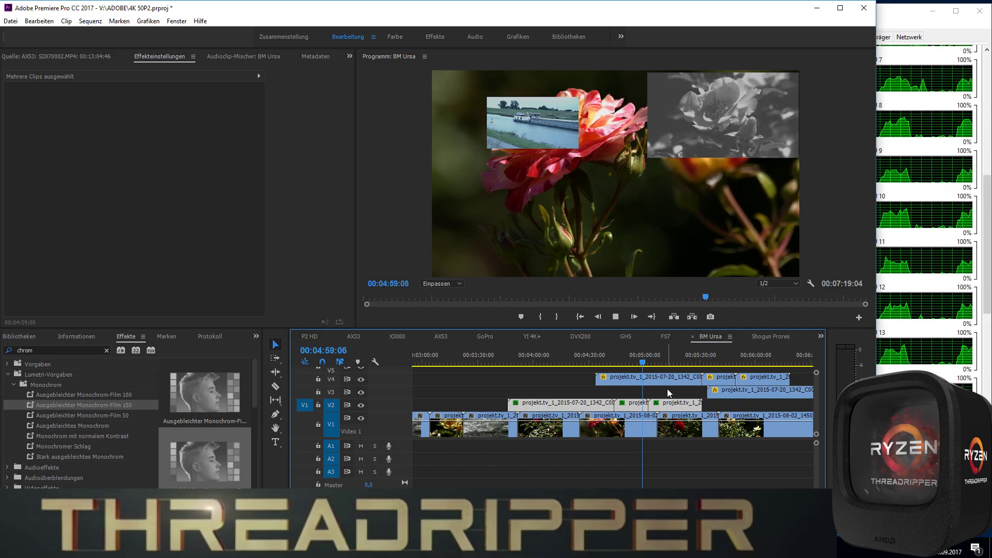
left_click(776, 335)
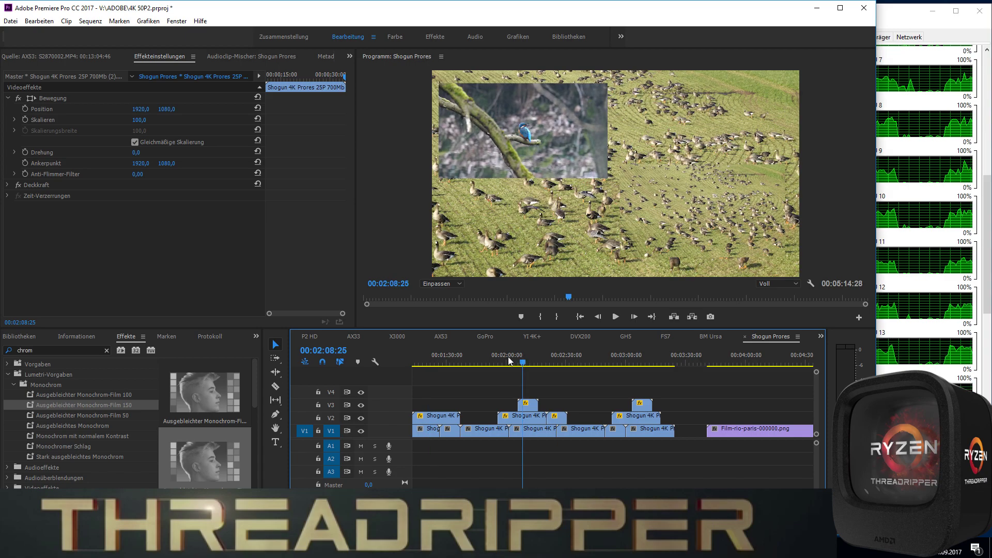
left_click(510, 362)
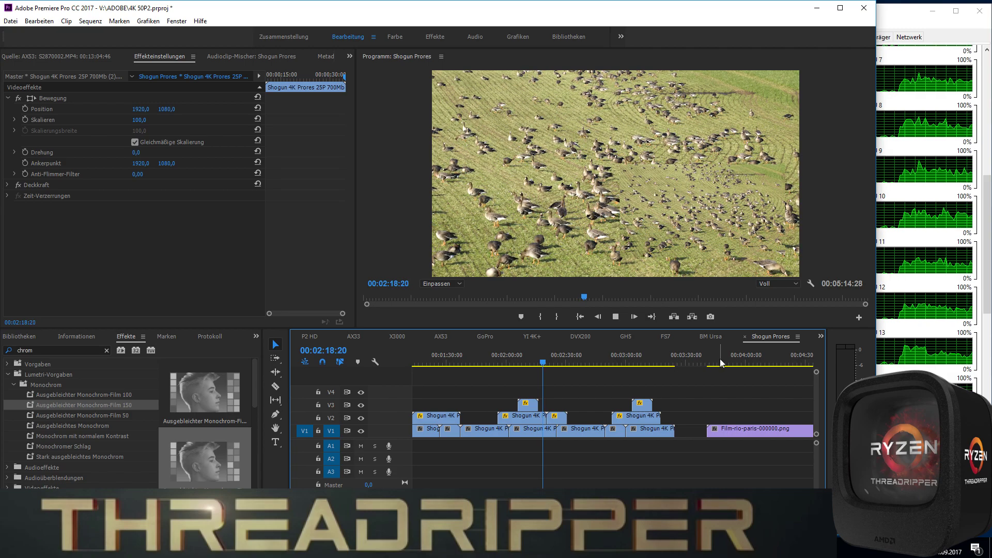
Play the Rio flyover from the globe shot near 4:11 while watching per-core CPU graphs, then stop
mouse_move(765, 362)
left_mouse_down()
mouse_move(806, 362)
mouse_move(789, 367)
left_mouse_up()
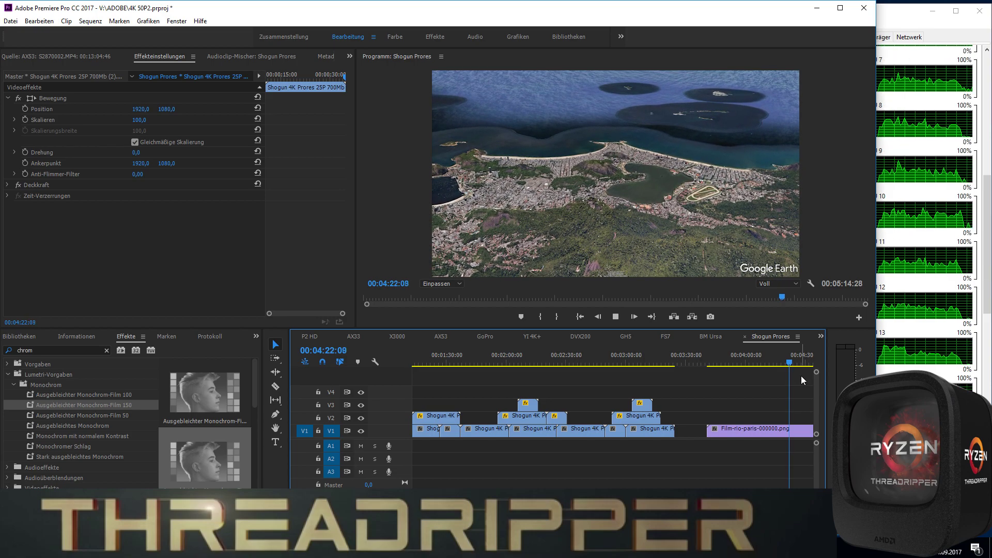
left_click(766, 363)
key("space")
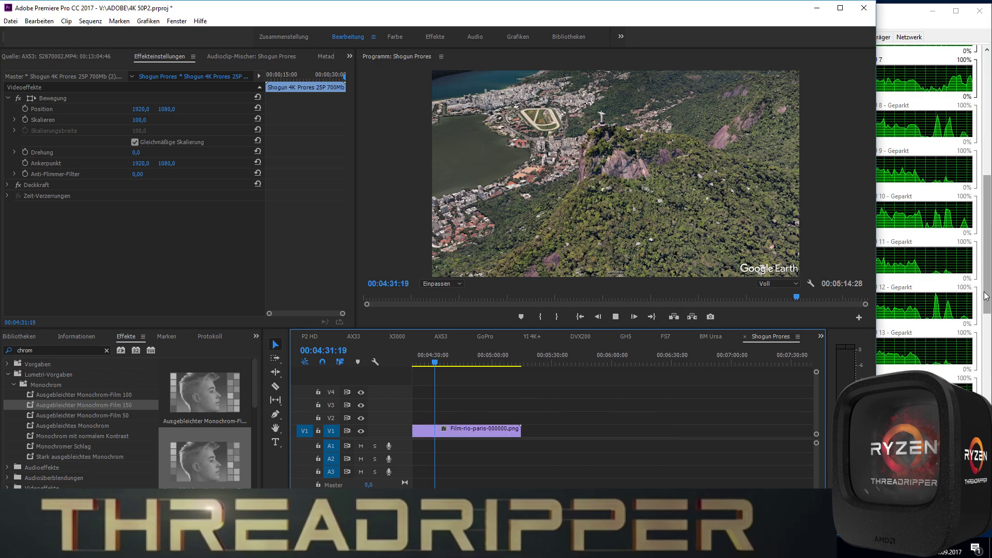
mouse_move(986, 296)
left_mouse_down()
mouse_move(977, 381)
mouse_move(988, 165)
left_mouse_up()
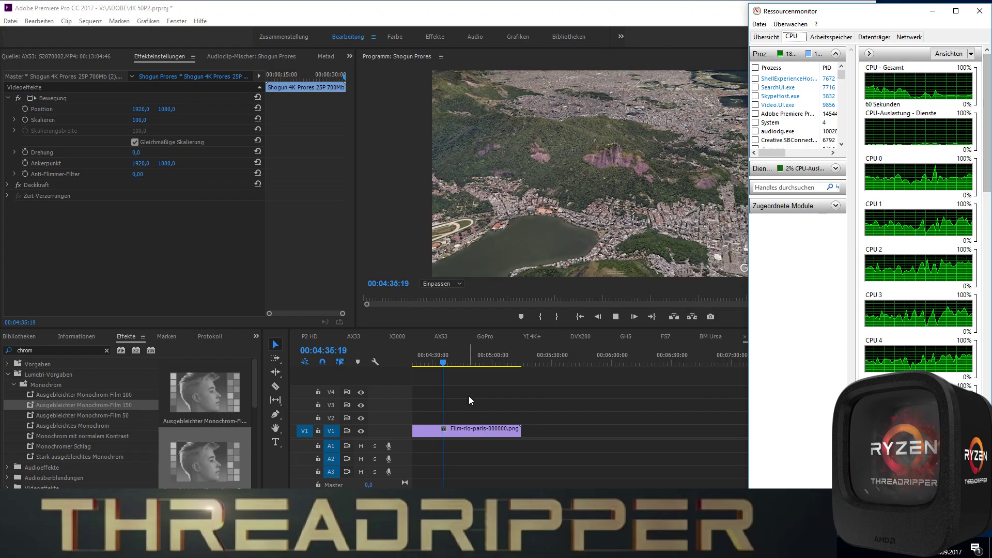
left_click(489, 355)
Return to the sequence start, scrub through the geese opening to about one minute, then bring up FS7
key("Up")
key("Up")
key("Up")
key("Up")
key("Up")
key("Up")
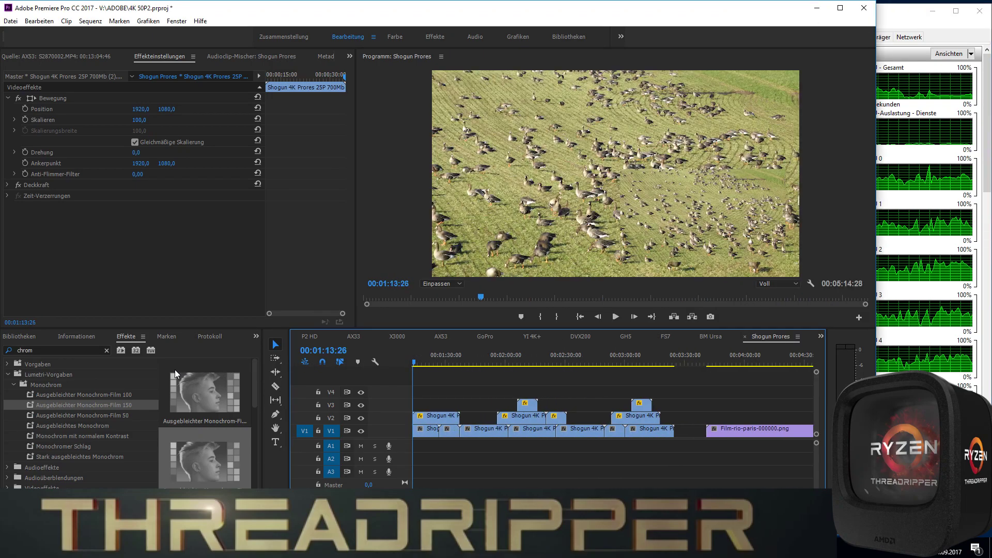
key("Up")
key("Up")
key("Up")
key("Up")
mouse_move(517, 359)
left_mouse_down()
mouse_move(538, 409)
mouse_move(463, 409)
left_mouse_up()
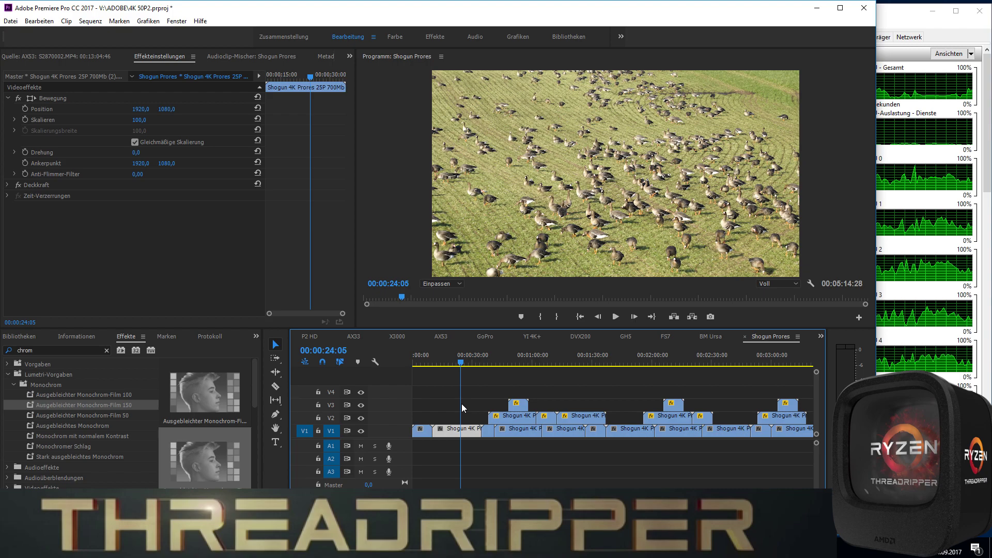
left_click_drag(462, 408, 536, 364)
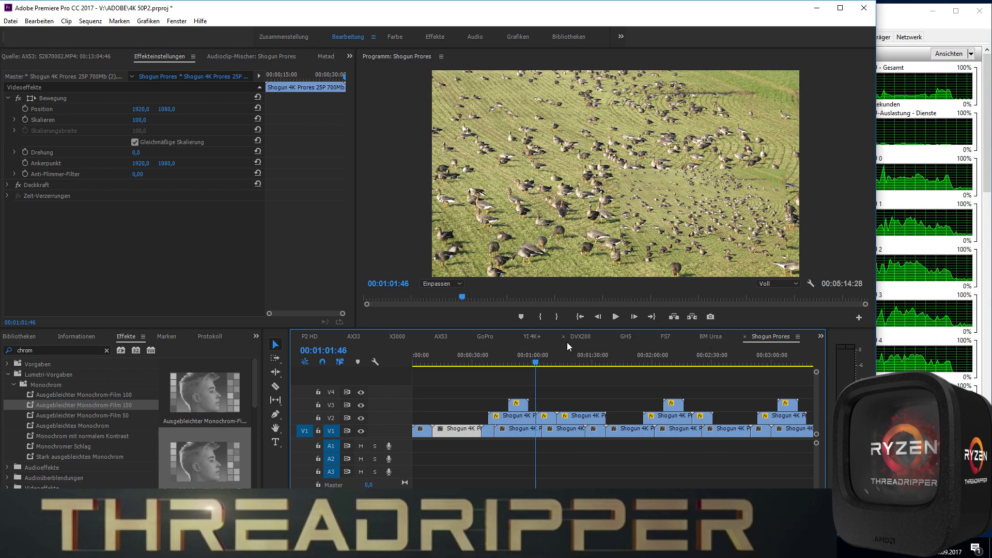
left_click(667, 336)
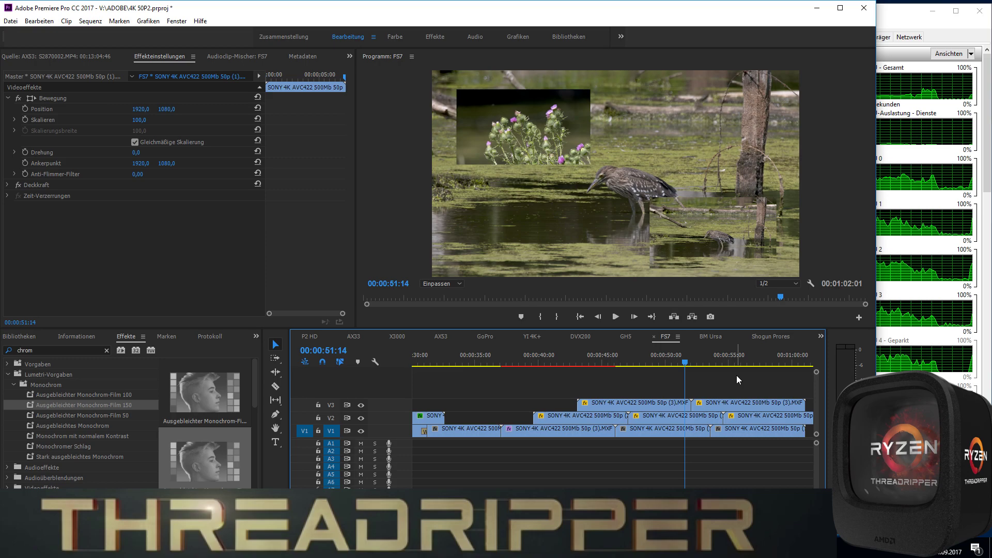
left_click(91, 21)
left_click(105, 32)
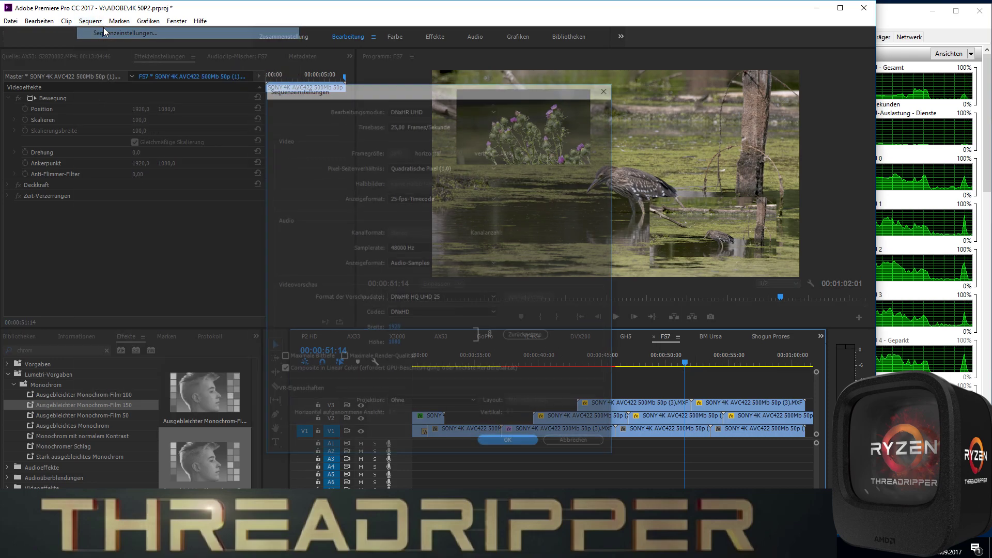
left_click(495, 111)
left_click(494, 110)
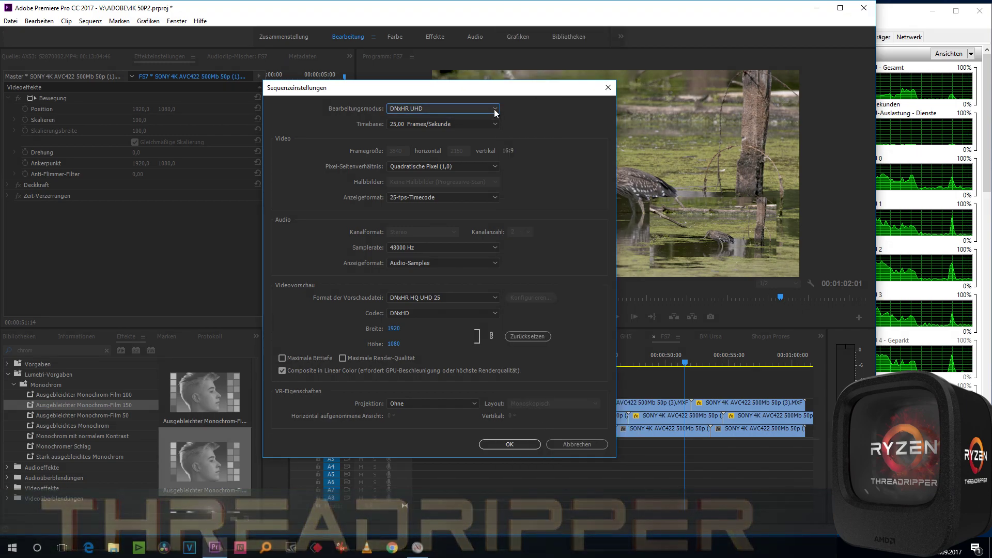
left_click(495, 112)
left_click(494, 114)
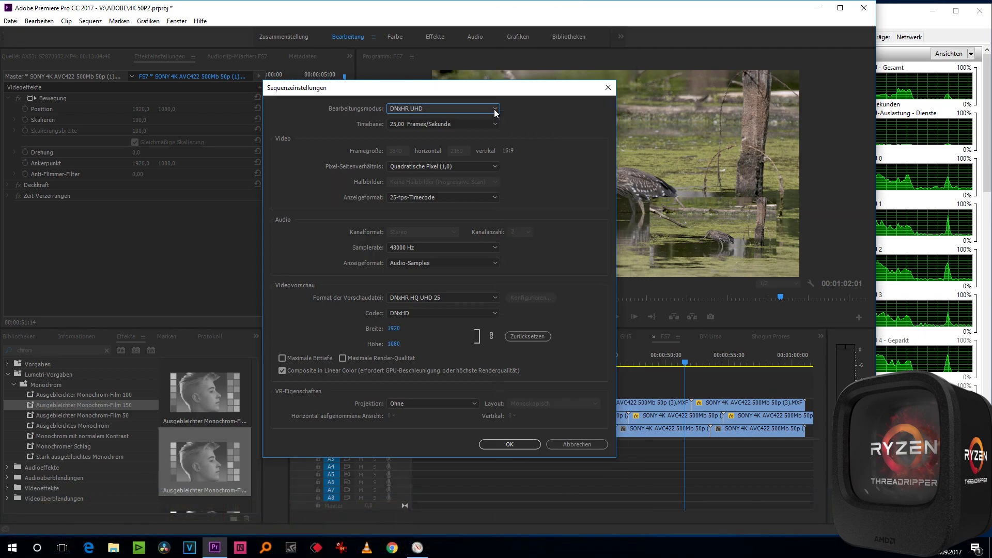
left_click(494, 113)
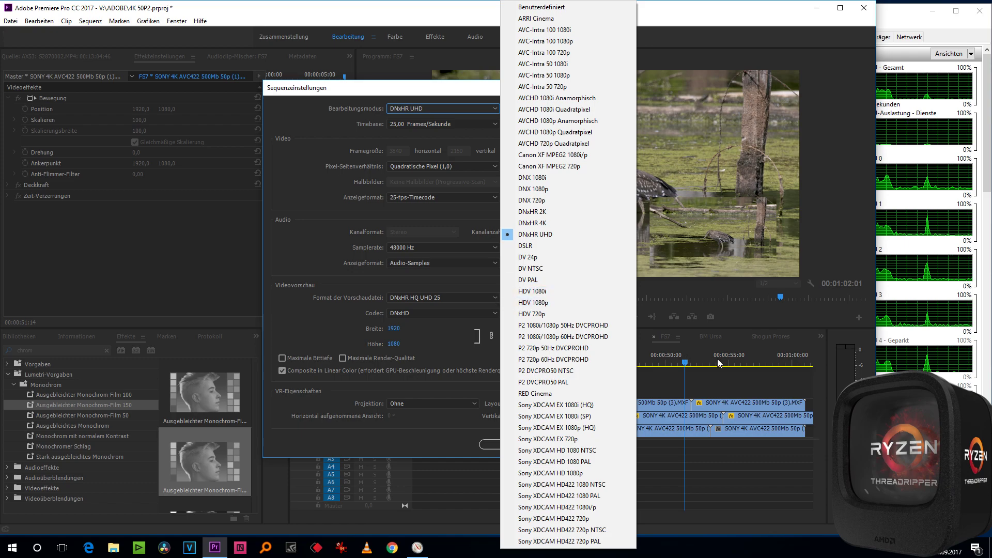
left_click(724, 334)
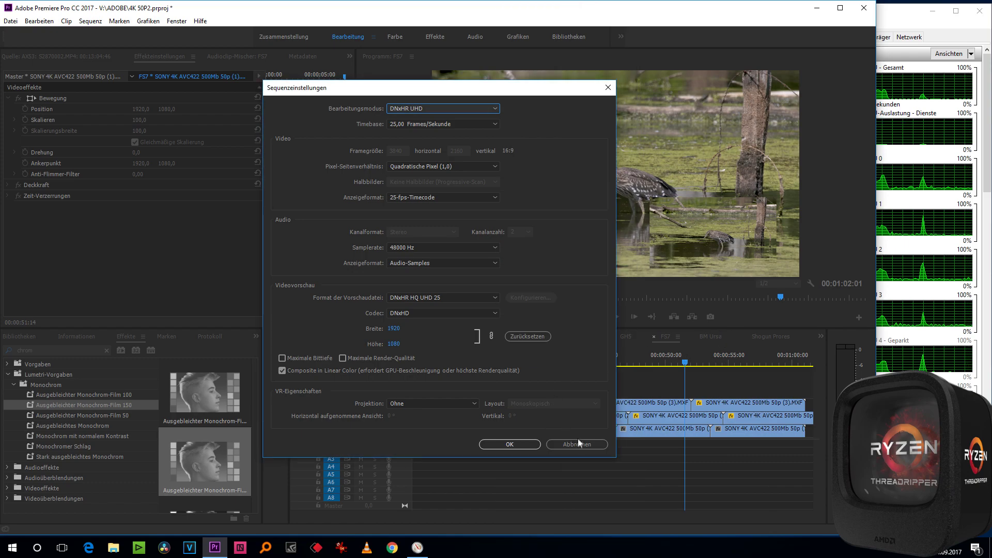
left_click(578, 441)
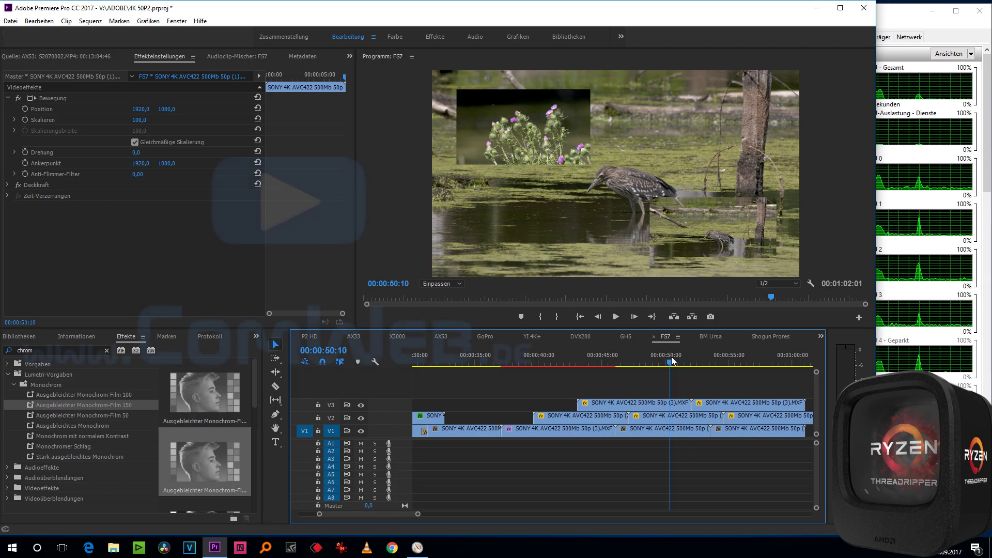
left_click(579, 357)
mouse_move(580, 362)
left_mouse_down()
mouse_move(655, 391)
mouse_move(631, 405)
left_mouse_up()
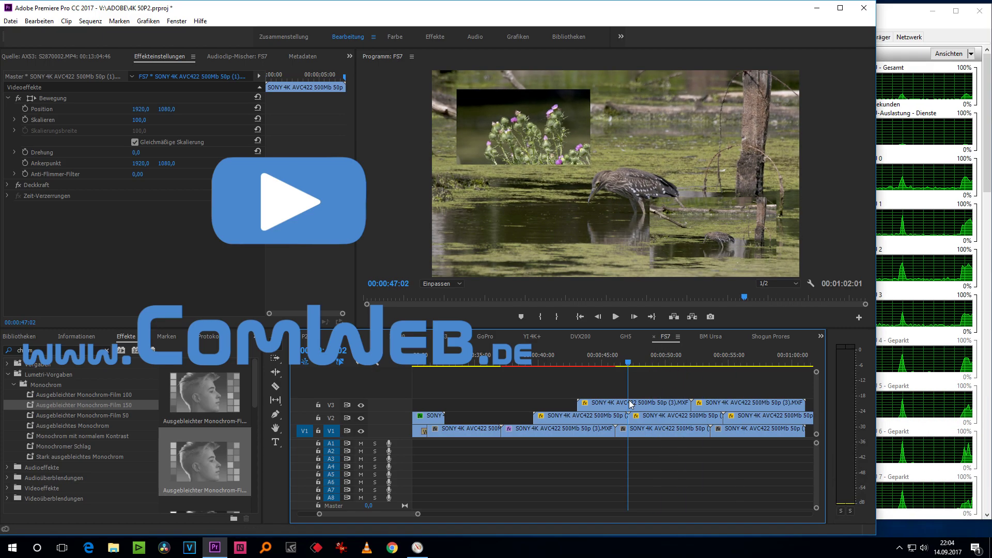
left_click_drag(631, 405, 587, 412)
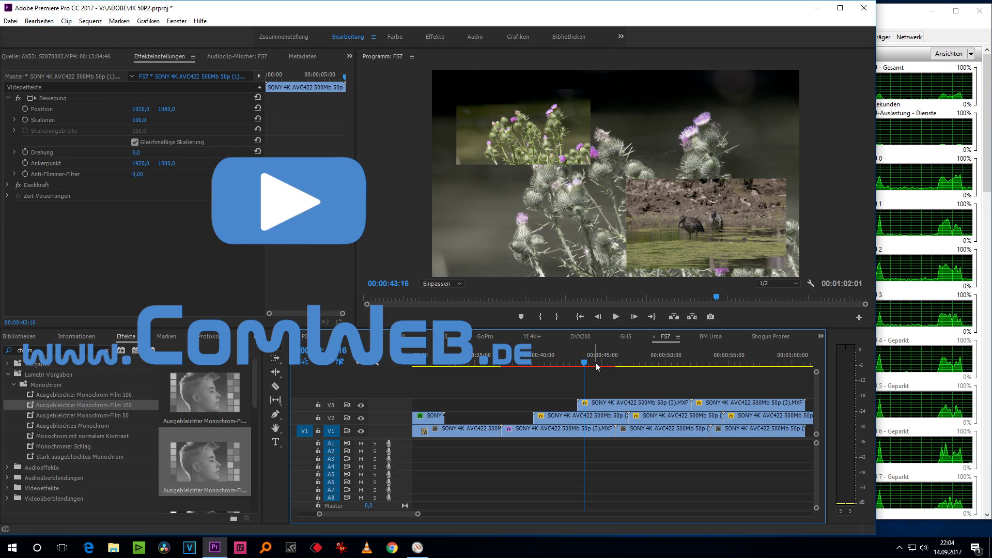
mouse_move(597, 367)
left_mouse_down()
mouse_move(645, 364)
mouse_move(563, 378)
left_mouse_up()
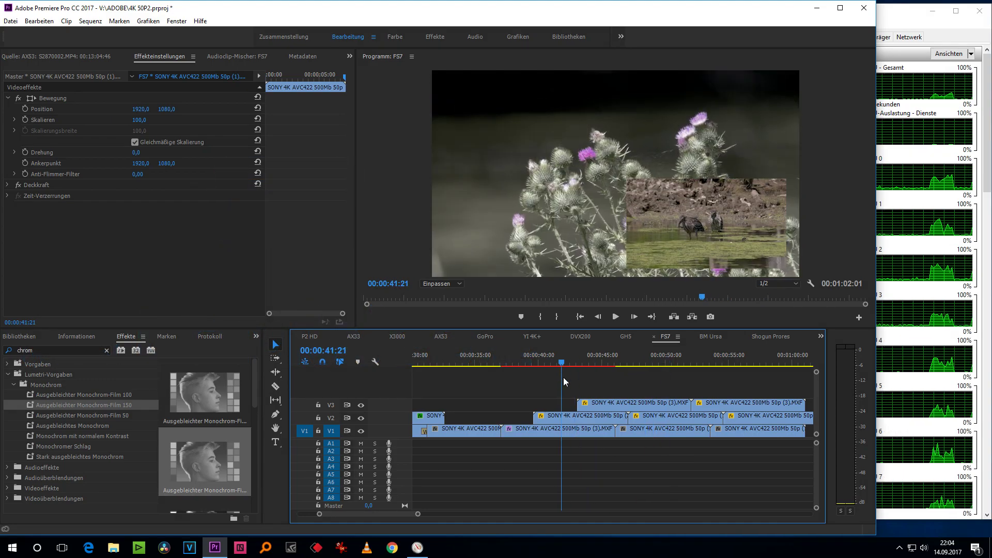
left_click_drag(696, 384, 678, 378)
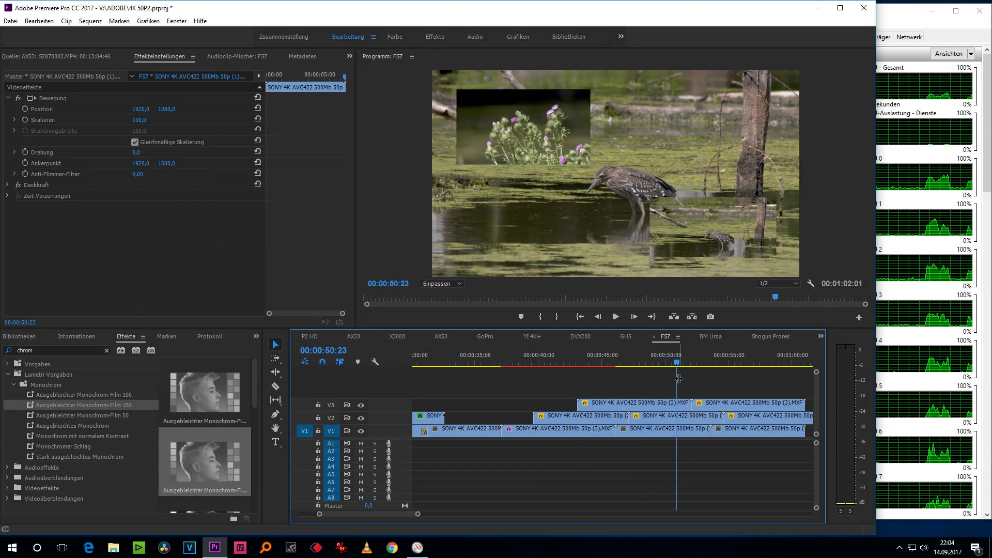